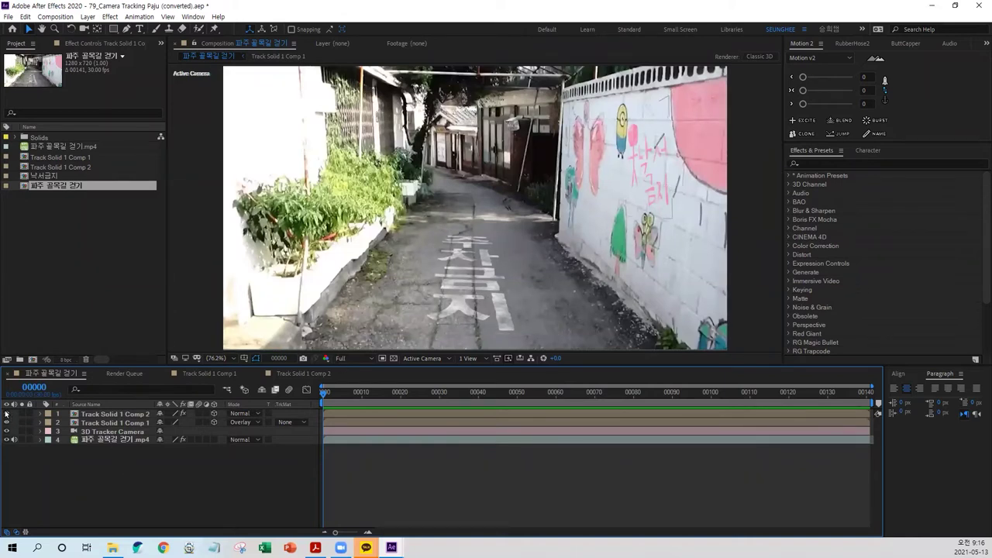
# Compare the alley shot with both Track Solid comp layers hidden and shown, and preview the finished composition
pyautogui.moveTo(6, 413); pyautogui.dragTo(6, 422)
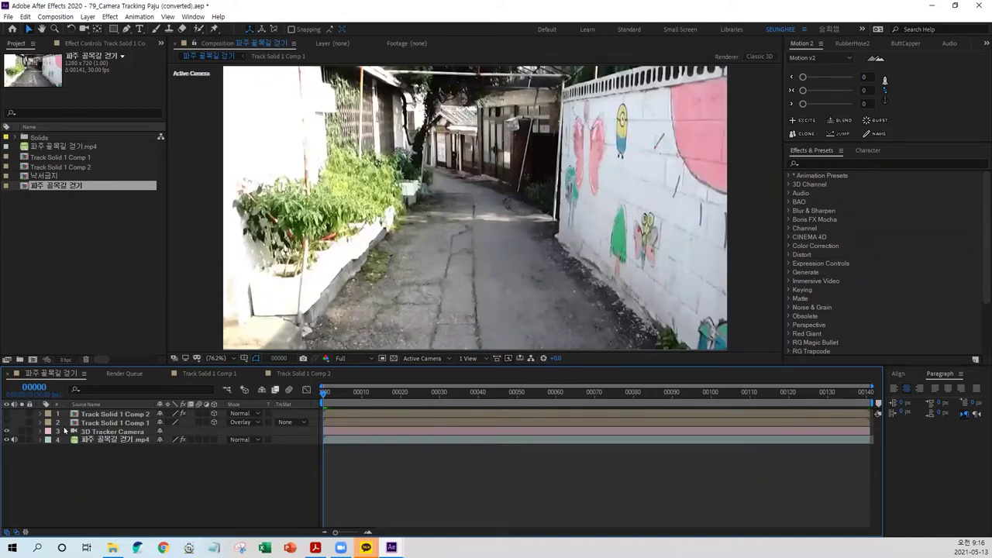
pyautogui.moveTo(6, 422); pyautogui.dragTo(6, 413)
pyautogui.press('space')
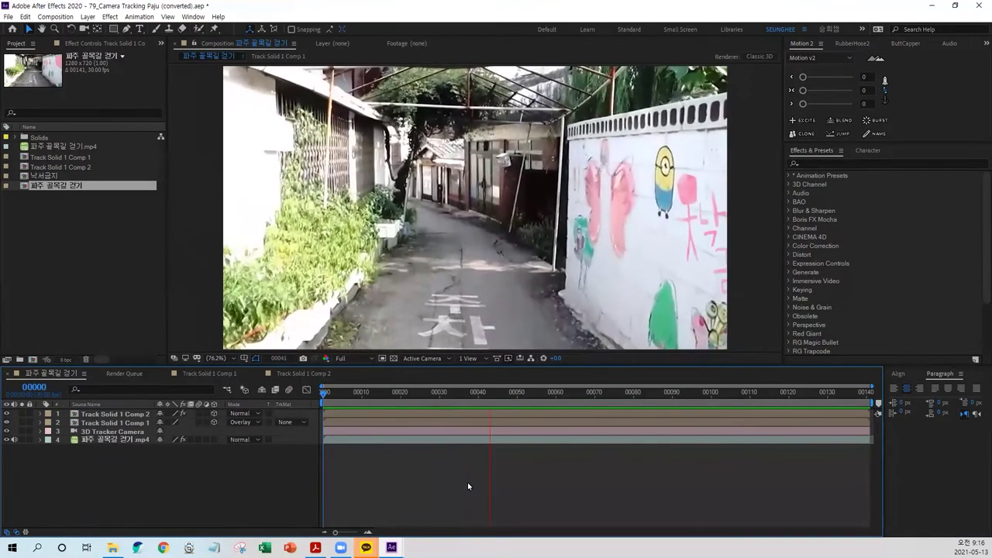
pyautogui.press('space')
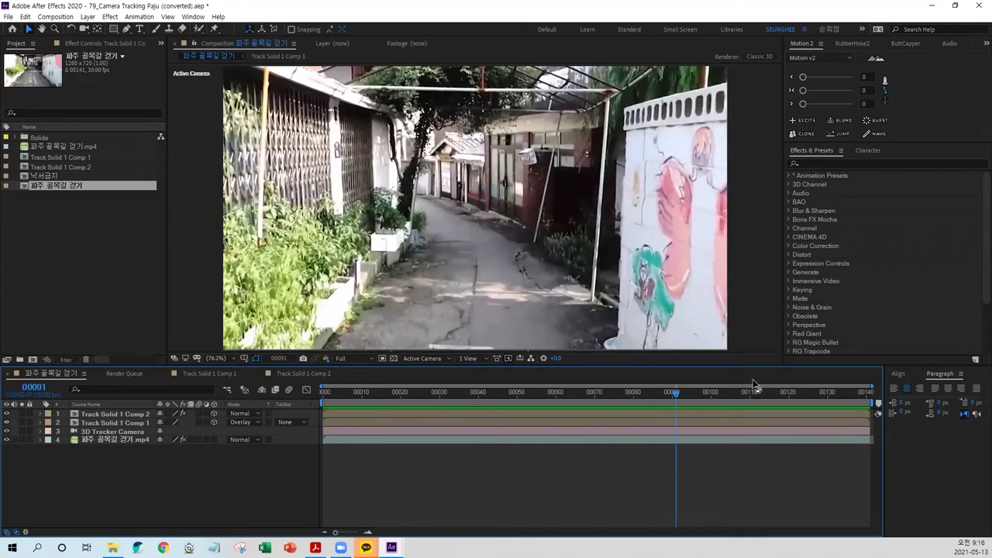
pyautogui.moveTo(679, 394); pyautogui.dragTo(216, 423)
pyautogui.press('space')
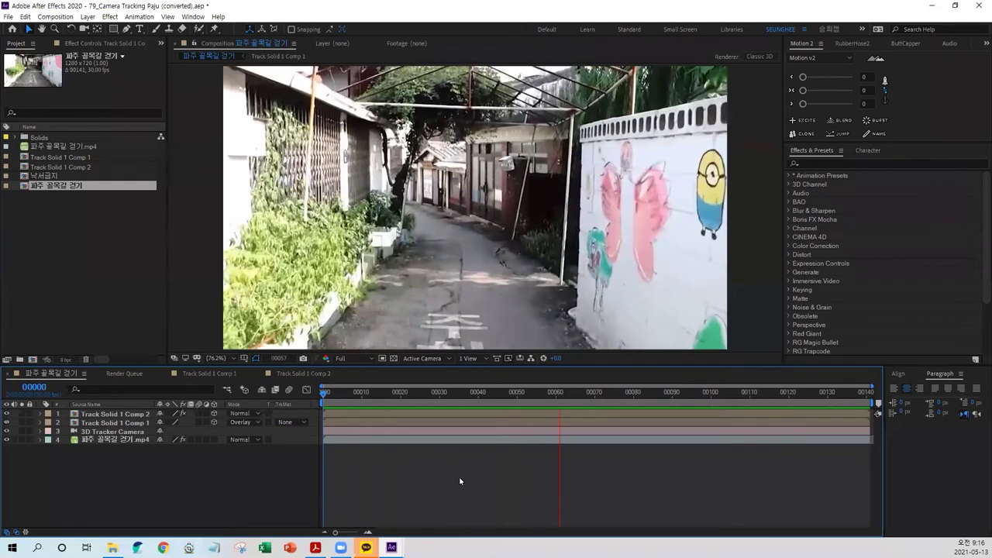
pyautogui.press('space')
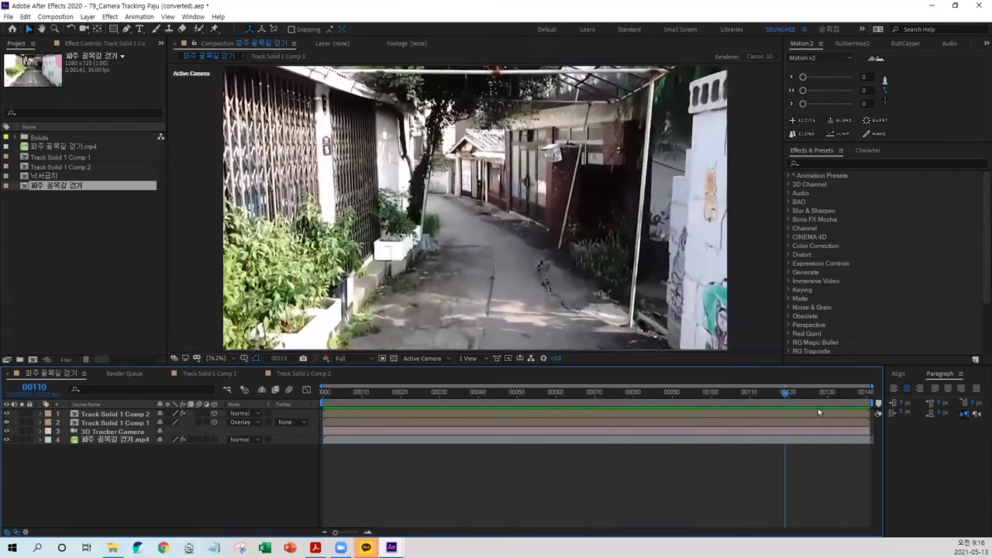
pyautogui.moveTo(786, 392); pyautogui.dragTo(324, 392)
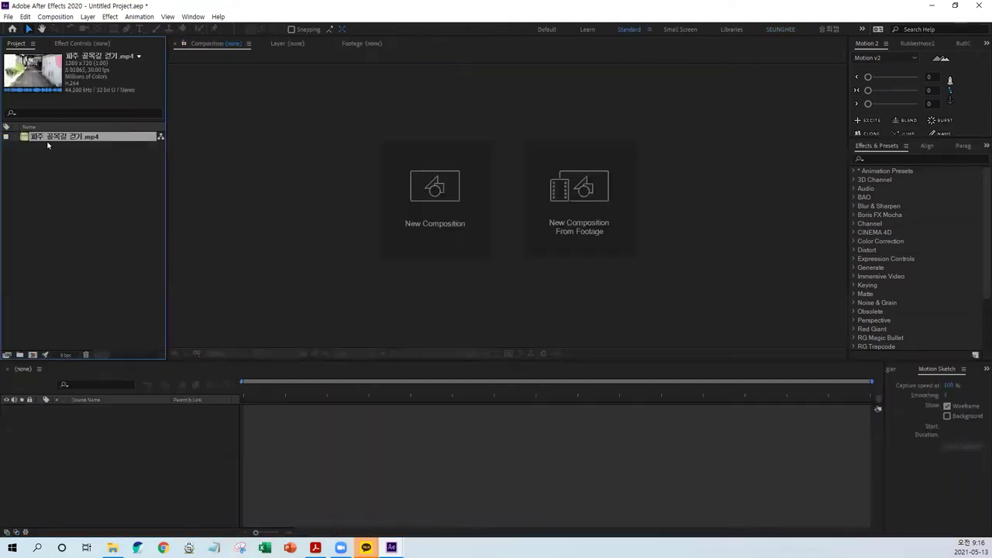
# Create a composition from the 파주 골목길 걷기.mp4 footage and mute the layer's audio
pyautogui.moveTo(25, 138); pyautogui.dragTo(32, 355)
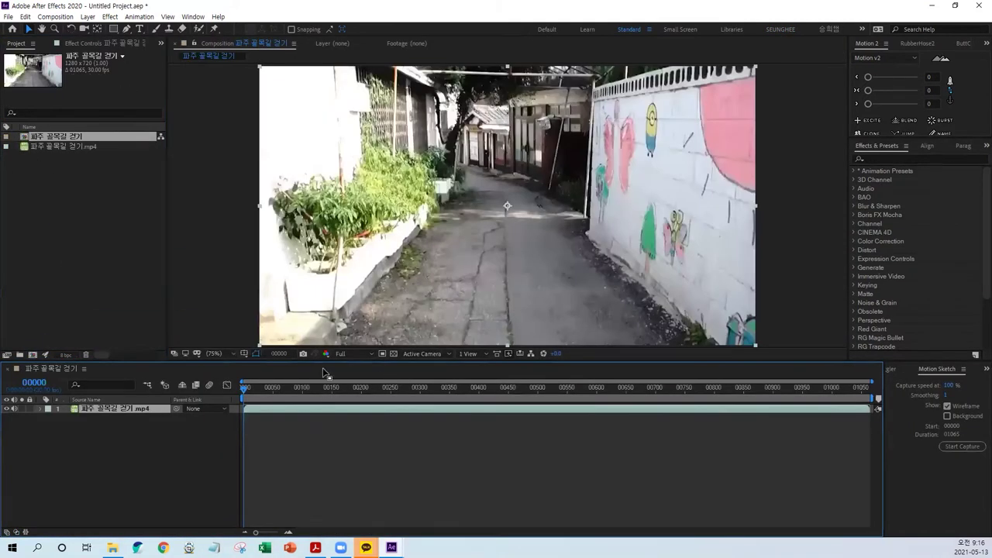
pyautogui.click(14, 412)
# Play the alley footage and examine the frames around the shop signs, ending back at the first frame
pyautogui.press('space')
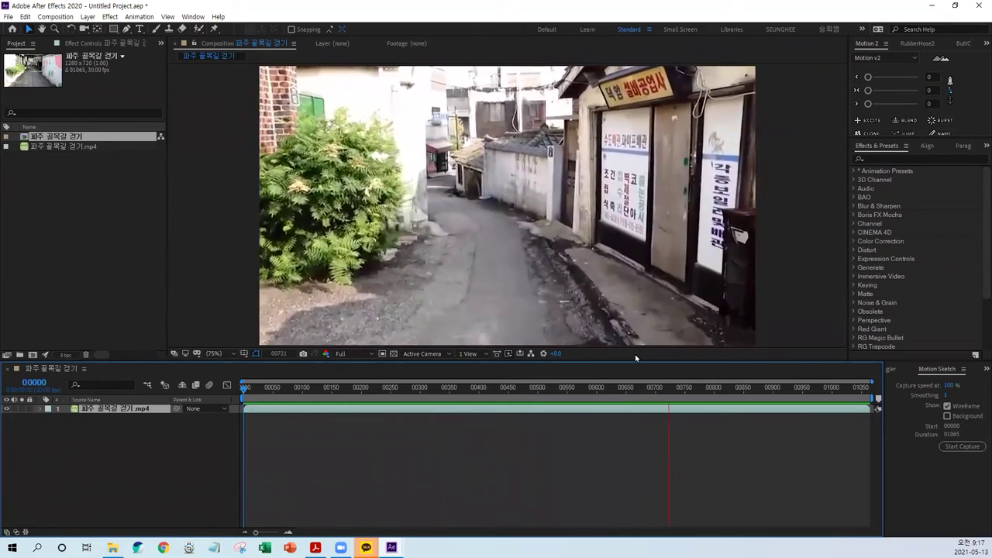
pyautogui.click(645, 91)
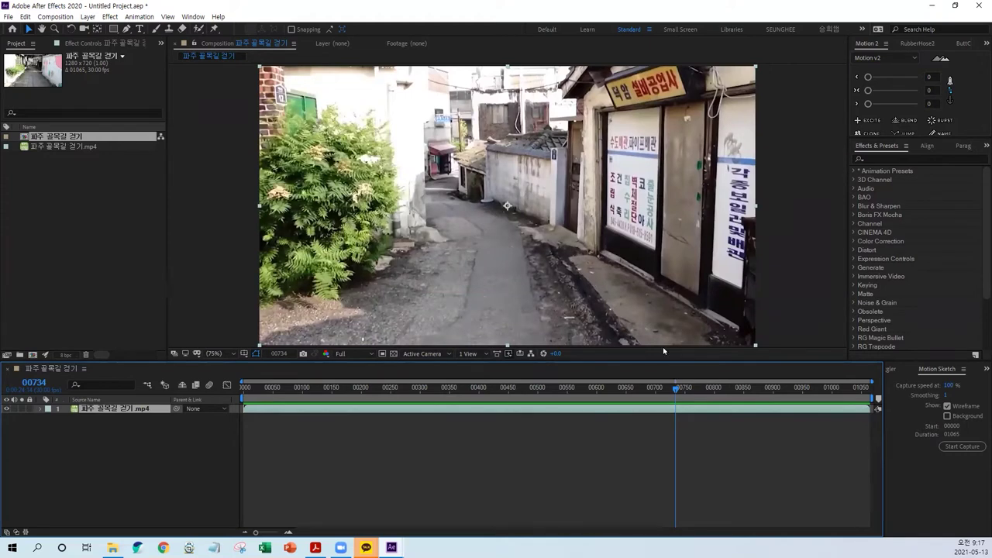
pyautogui.moveTo(677, 396); pyautogui.dragTo(709, 393)
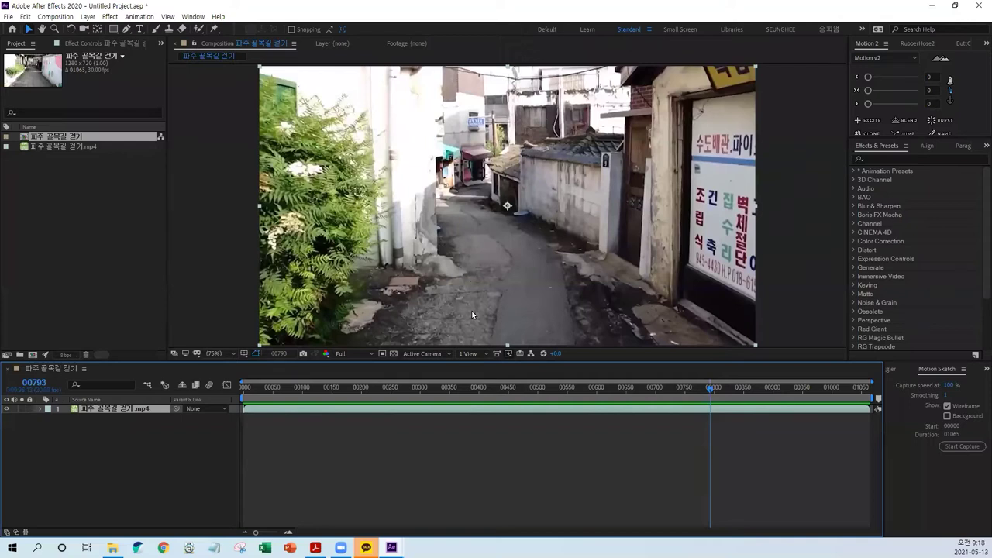
pyautogui.click(648, 396)
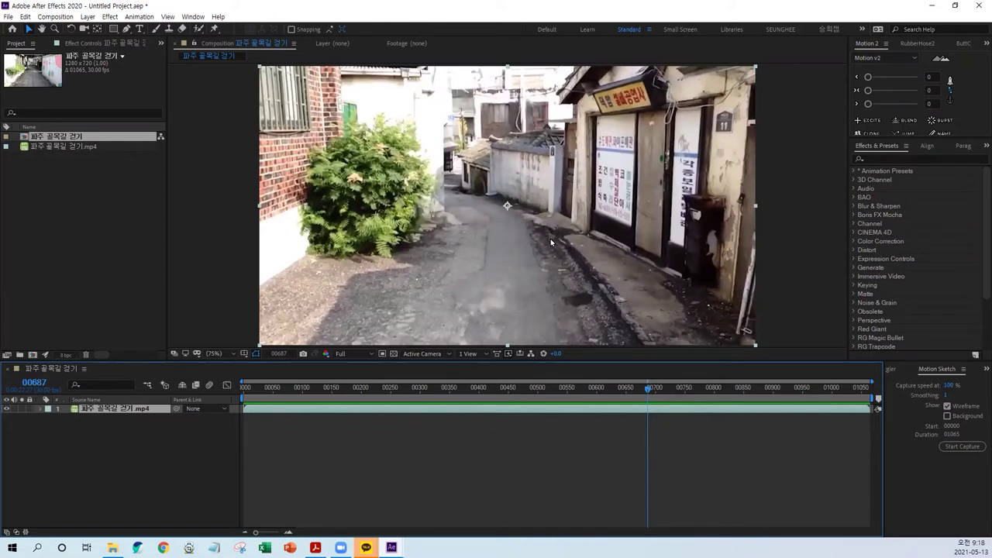
pyautogui.moveTo(653, 389); pyautogui.dragTo(209, 394)
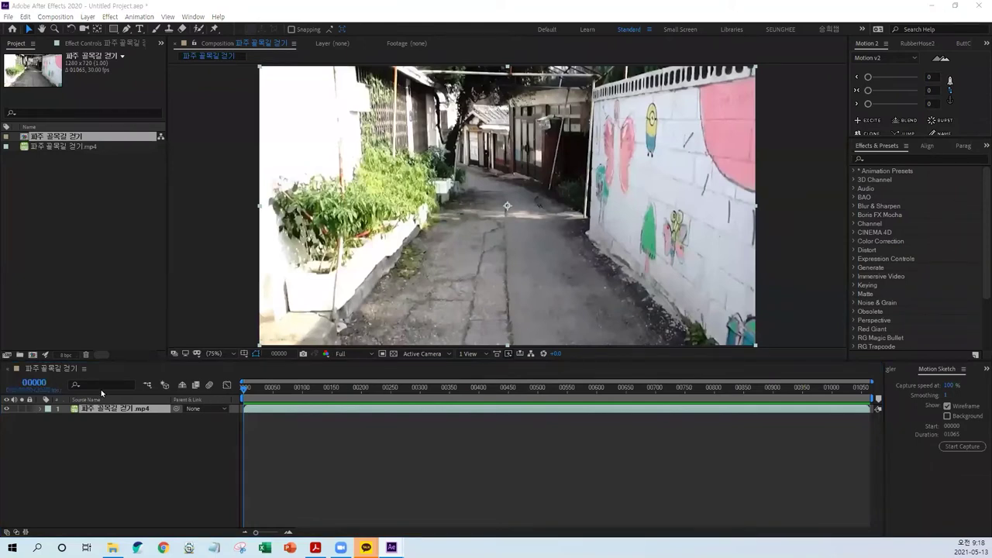
# At frame 140, set the end of the work area and trim the footage layer's out point
pyautogui.click(34, 383)
pyautogui.write('14')
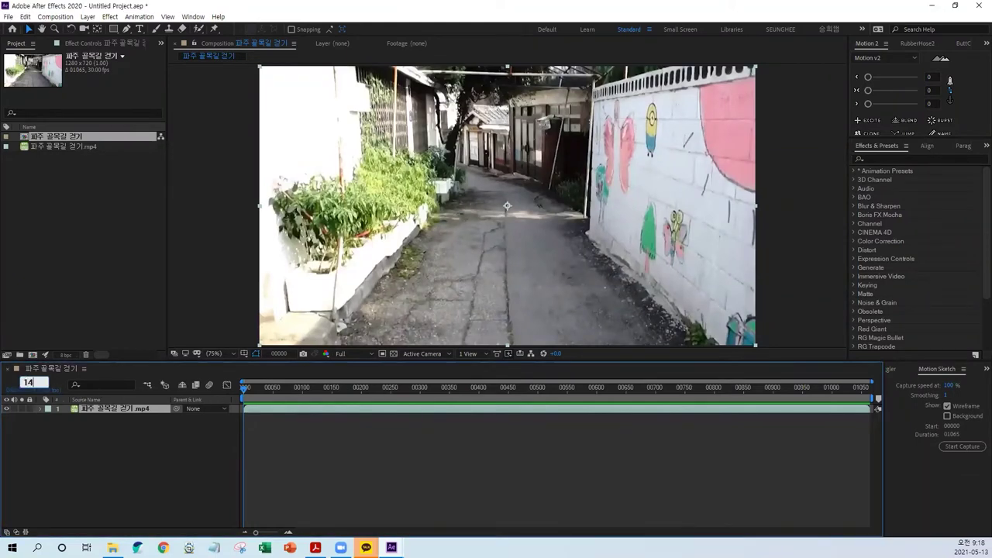
pyautogui.write('0')
pyautogui.press('Return')
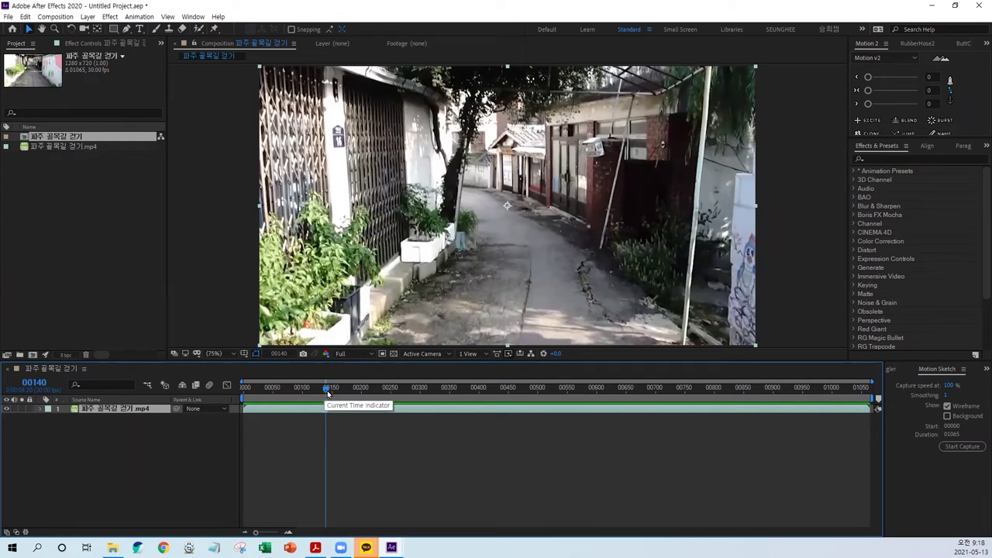
pyautogui.press('n')
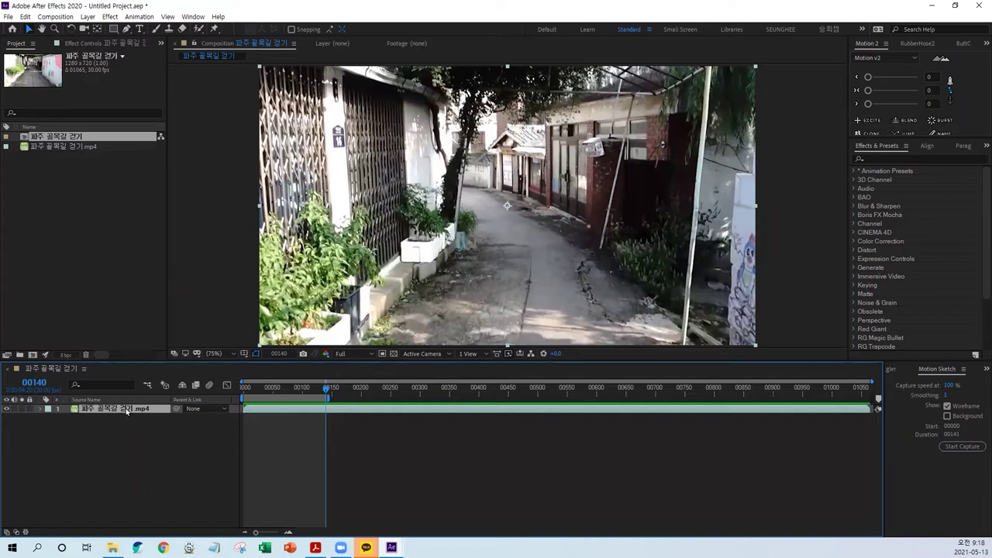
pyautogui.hotkey('alt', ']')
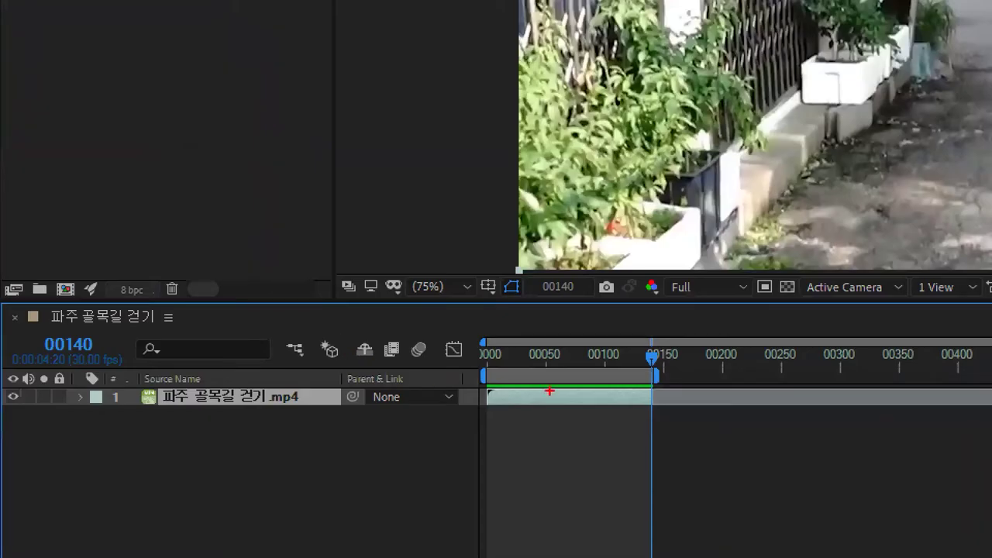
# Trim the composition to the work area and preview it from the first frame
pyautogui.moveTo(664, 382)
pyautogui.mouseDown()
pyautogui.moveTo(593, 427)
pyautogui.moveTo(452, 412)
pyautogui.moveTo(498, 372)
pyautogui.moveTo(682, 376)
pyautogui.mouseUp()
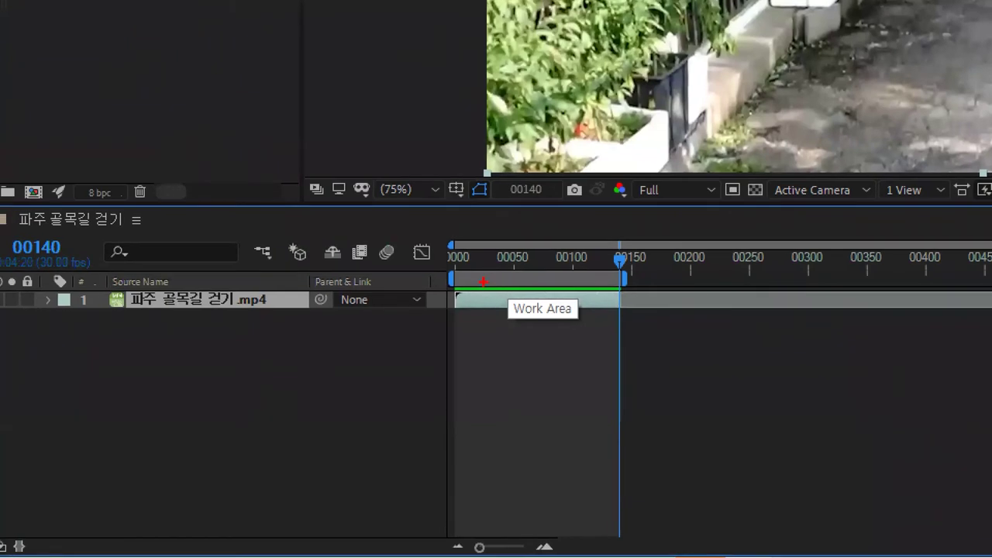
pyautogui.moveTo(234, 400); pyautogui.dragTo(306, 402)
pyautogui.moveTo(579, 287)
pyautogui.mouseDown()
pyautogui.moveTo(468, 258)
pyautogui.moveTo(439, 286)
pyautogui.mouseUp()
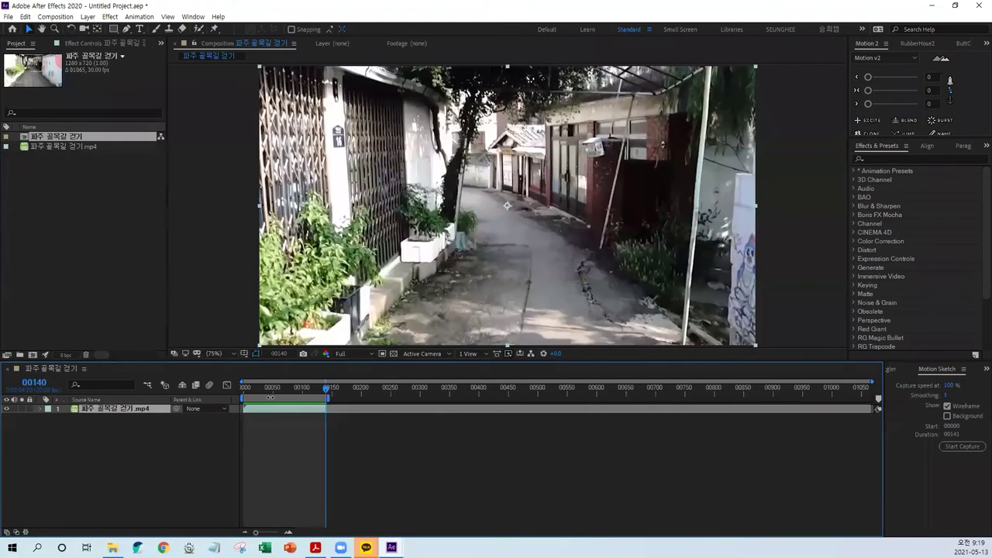
pyautogui.rightClick(503, 279)
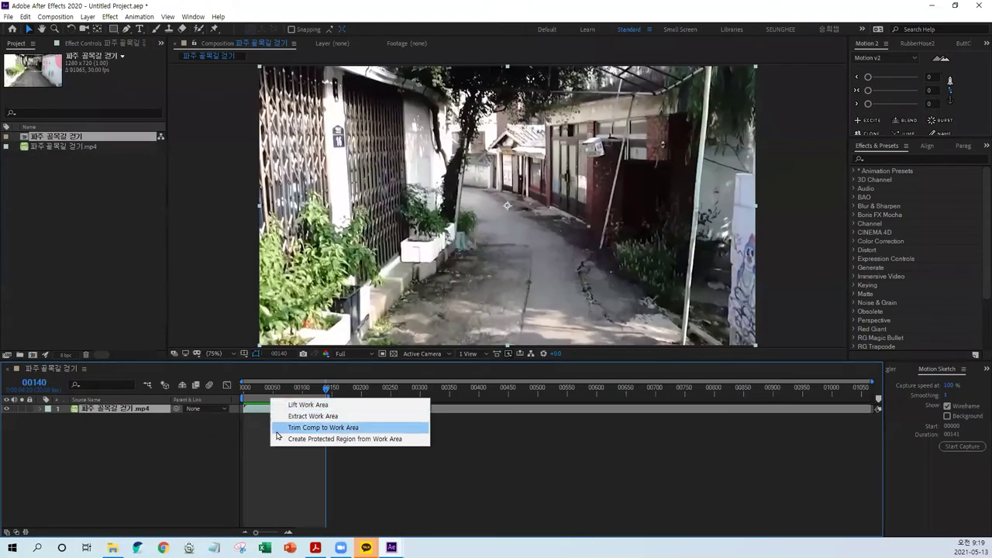
pyautogui.click(304, 428)
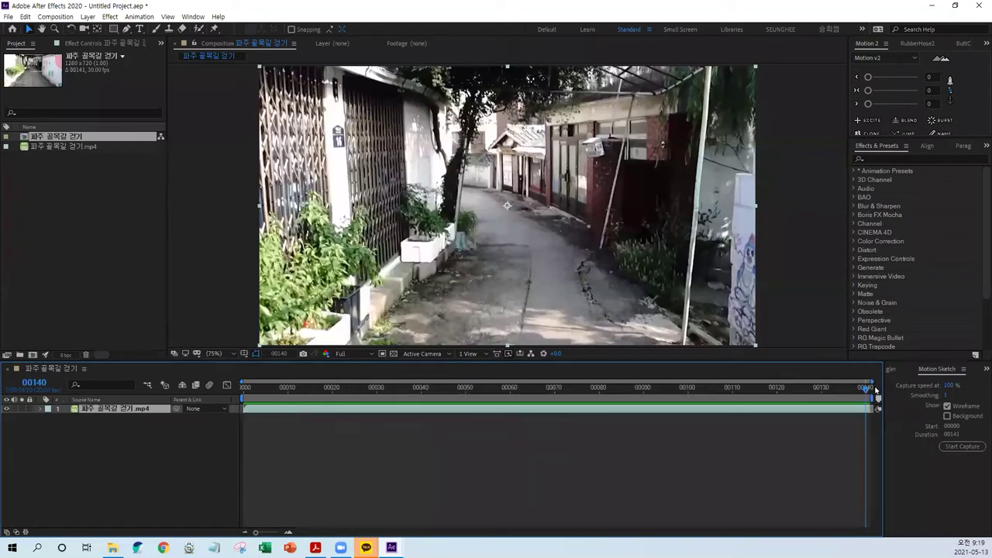
pyautogui.moveTo(864, 391); pyautogui.dragTo(244, 388)
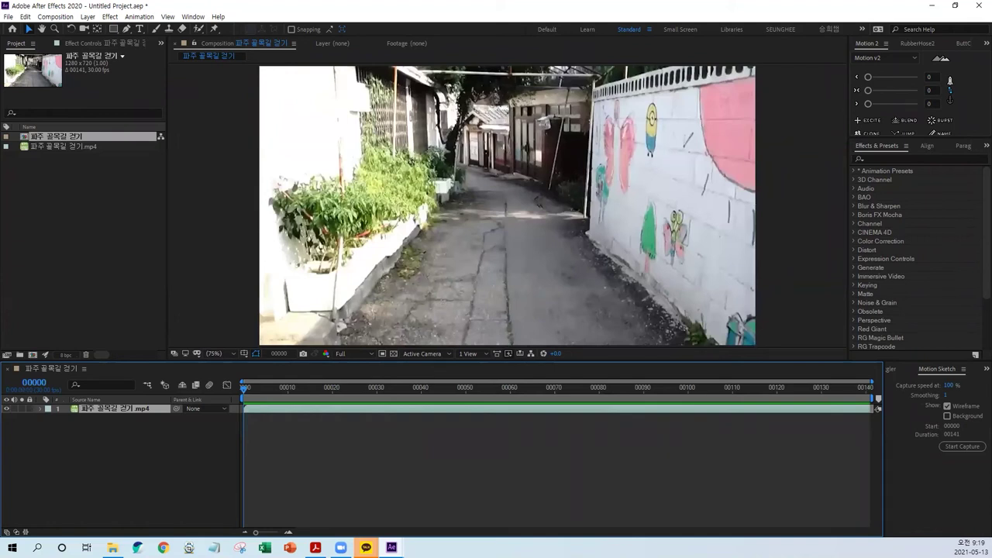
pyautogui.press('space')
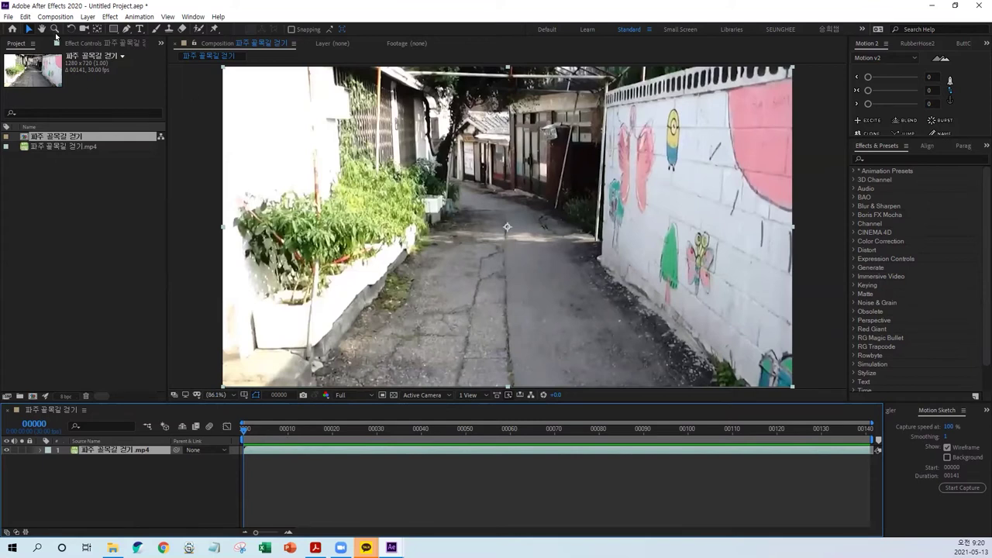
# Apply Track Camera to the alley footage layer to solve its 3D track points
pyautogui.click(140, 16)
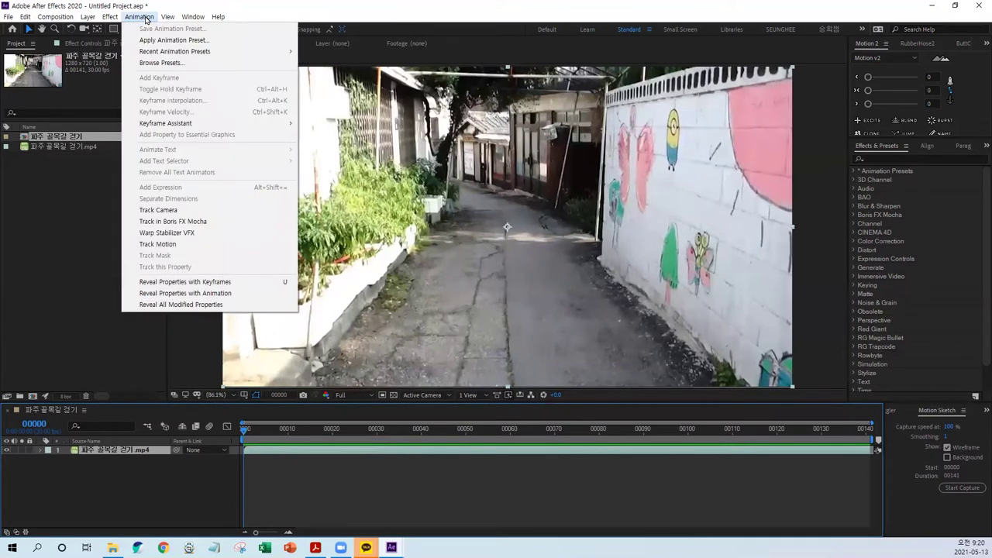
pyautogui.click(178, 212)
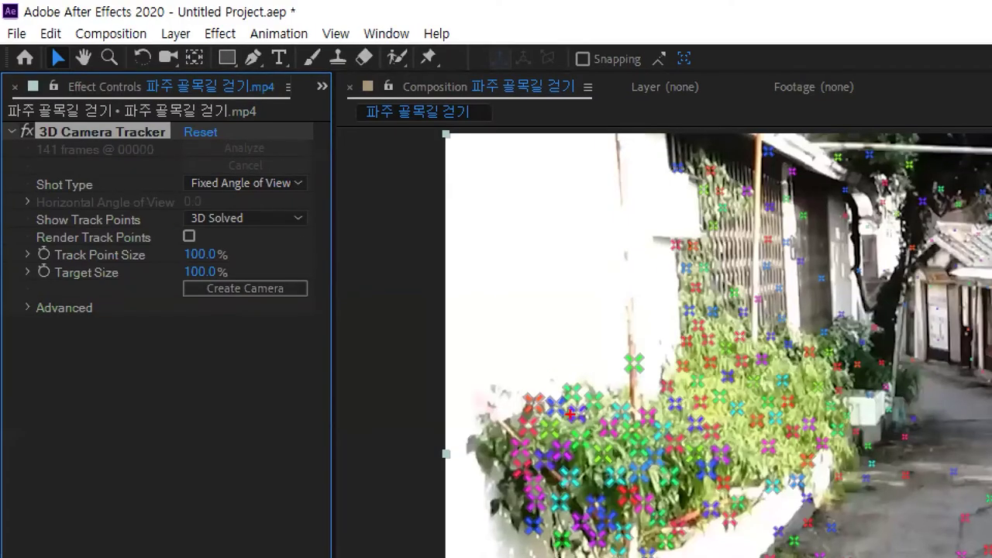
pyautogui.moveTo(548, 418); pyautogui.dragTo(547, 393)
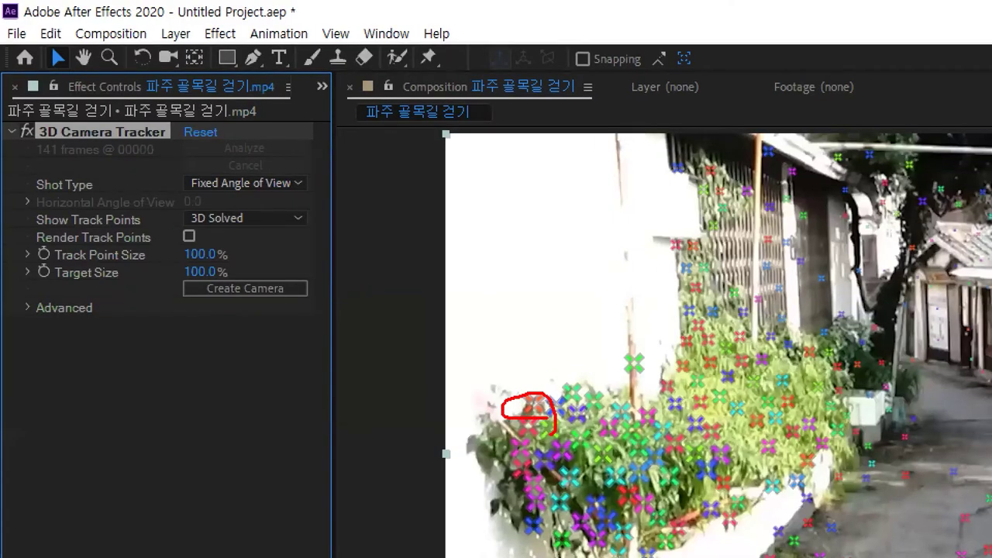
pyautogui.moveTo(172, 229); pyautogui.dragTo(255, 230)
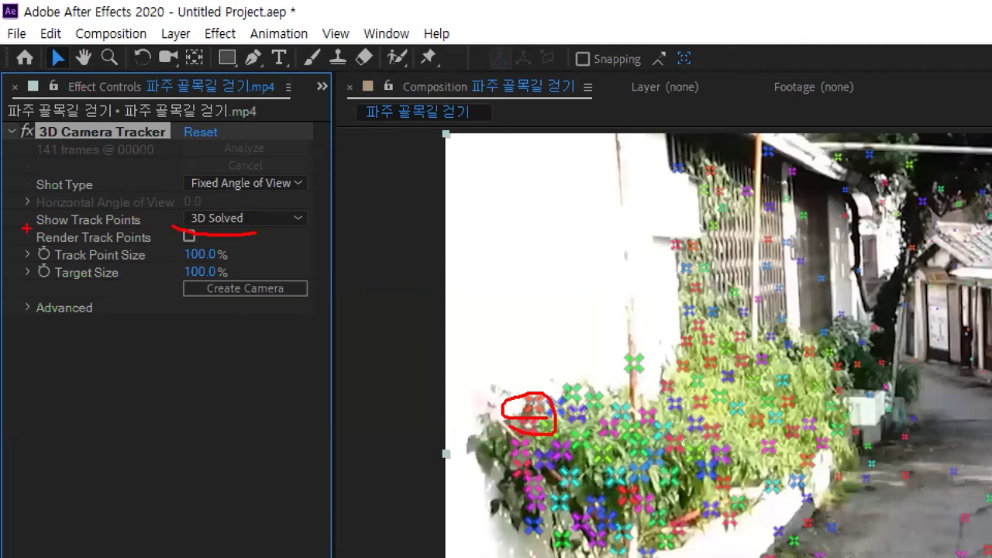
pyautogui.moveTo(26, 230); pyautogui.dragTo(138, 231)
pyautogui.press('Escape')
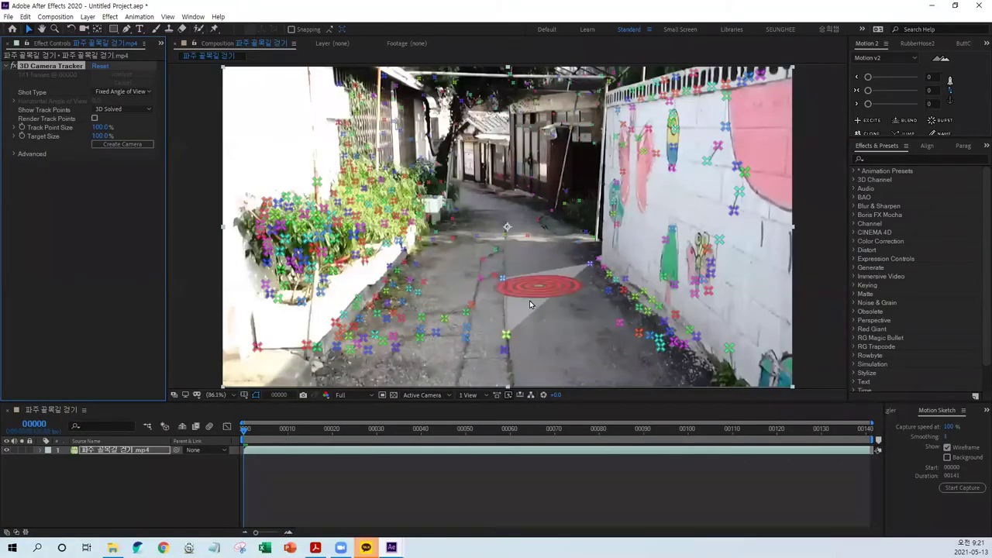
# Create a solid and camera from three track points lying flat on the road in the middle of the alley
pyautogui.click(502, 301)
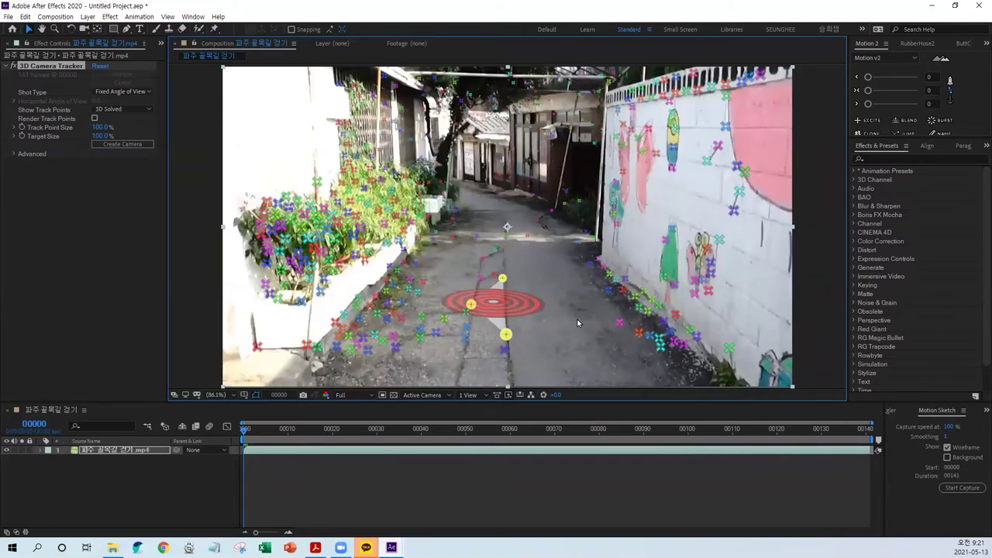
pyautogui.rightClick(489, 305)
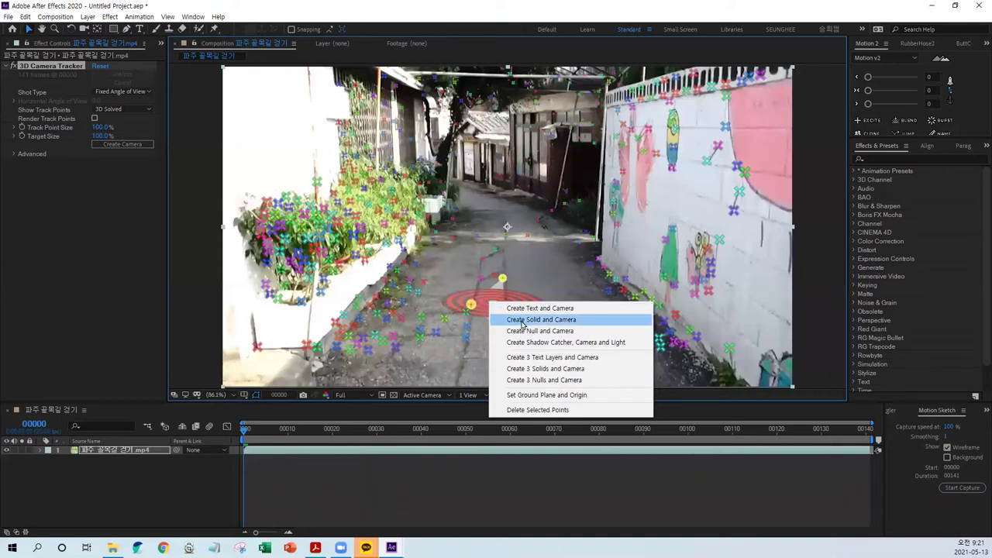
pyautogui.click(519, 321)
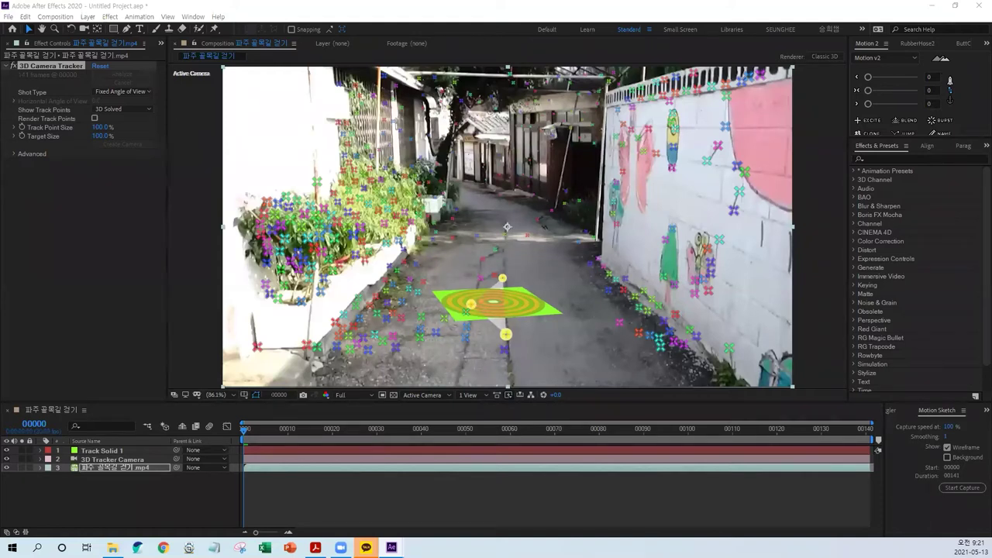
# Pre-compose the Track Solid 1 layer as Track Solid 1 Comp 1, leaving all attributes in the current composition
pyautogui.click(94, 451)
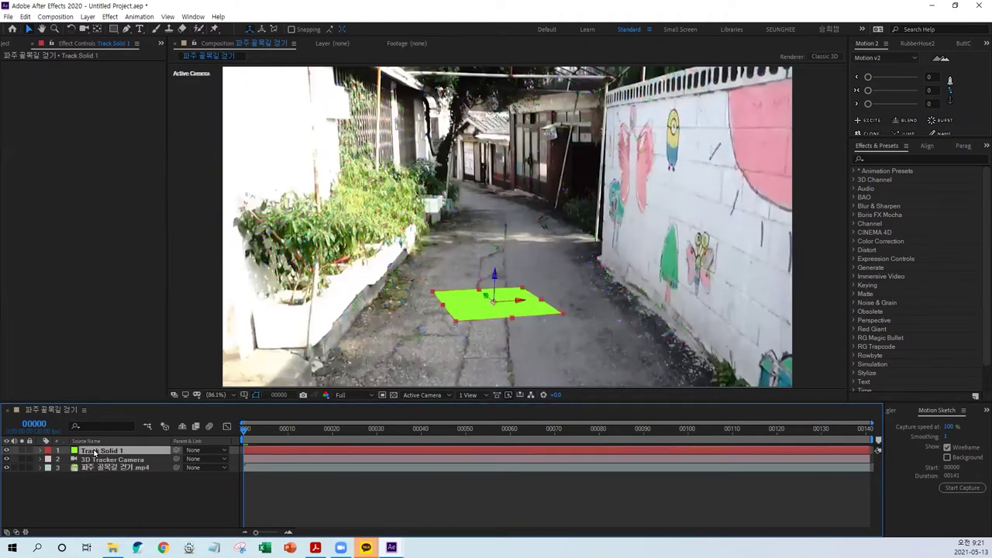
pyautogui.rightClick(95, 451)
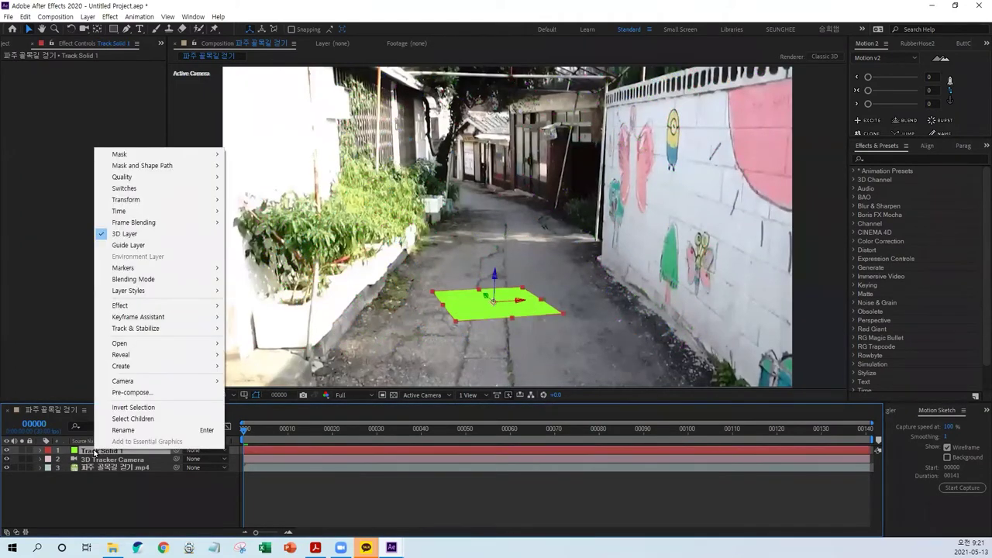
pyautogui.click(117, 393)
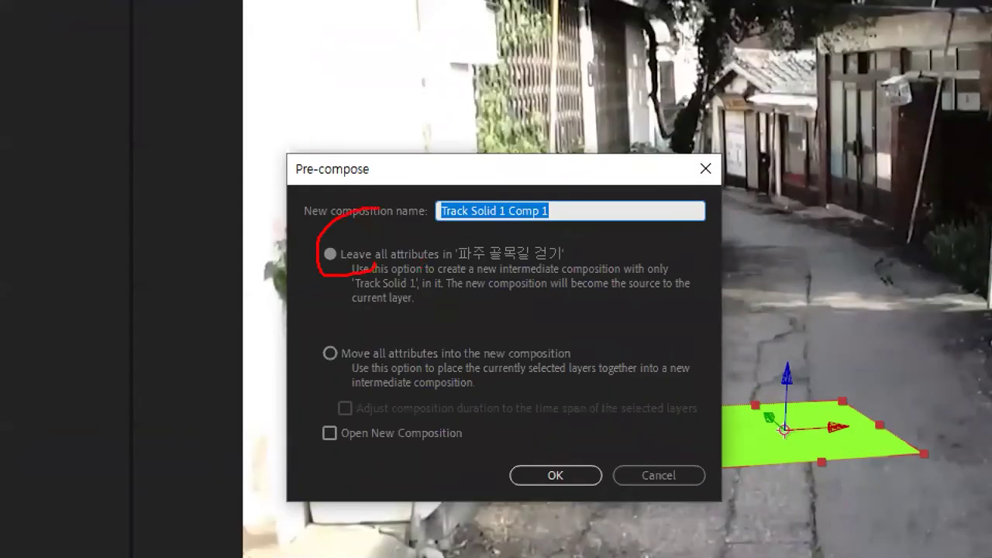
pyautogui.moveTo(377, 263); pyautogui.dragTo(403, 250)
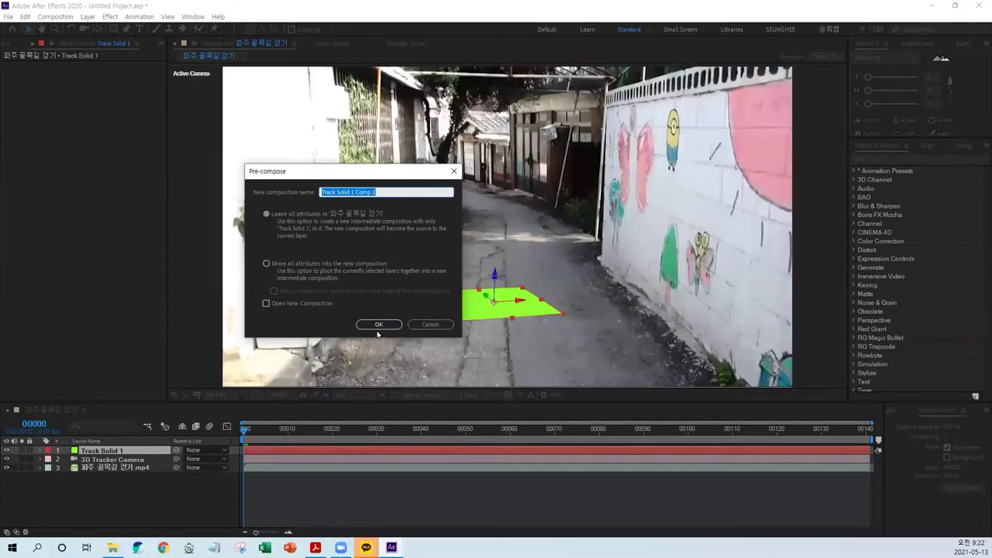
pyautogui.click(378, 327)
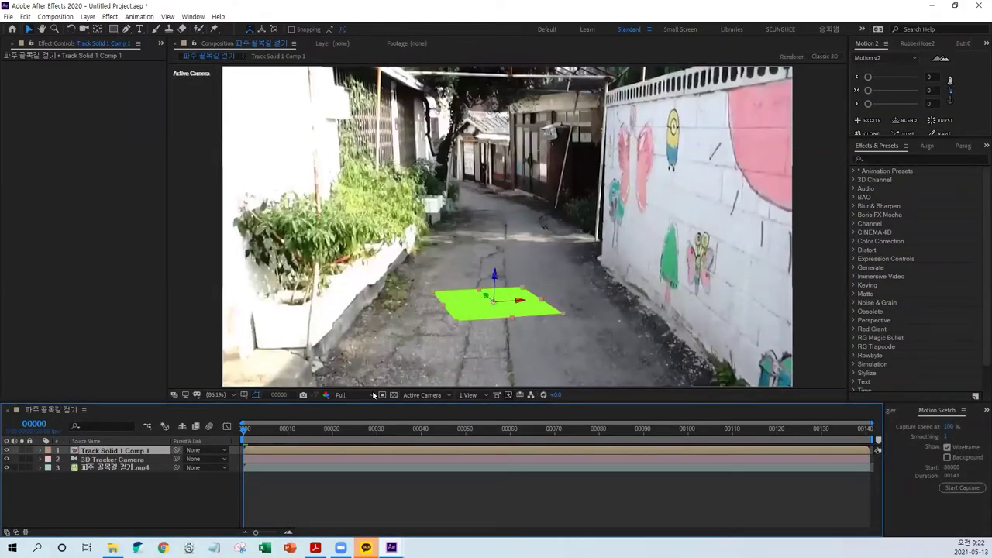
# Open the Track Solid 1 Comp 1 pre-composition for editing
pyautogui.doubleClick(73, 452)
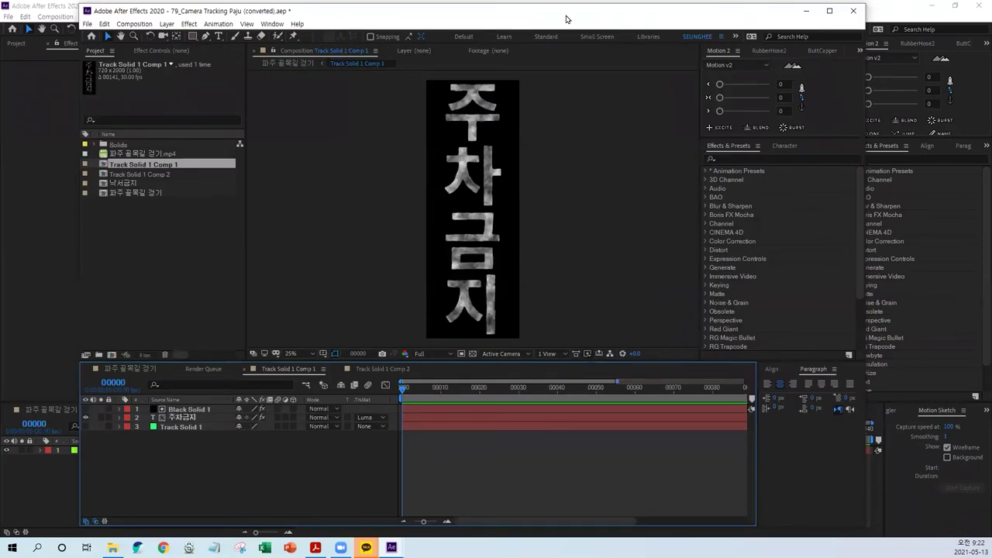
# Examine the track solid, text and noise layers and their effects in the finished project's Track Solid 1 Comp 1
pyautogui.doubleClick(566, 19)
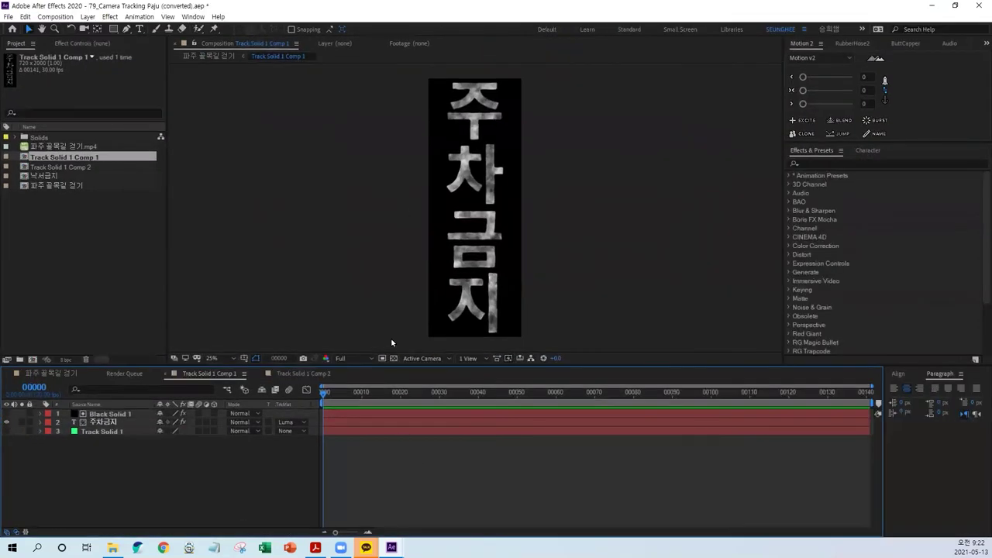
pyautogui.click(99, 432)
pyautogui.click(6, 432)
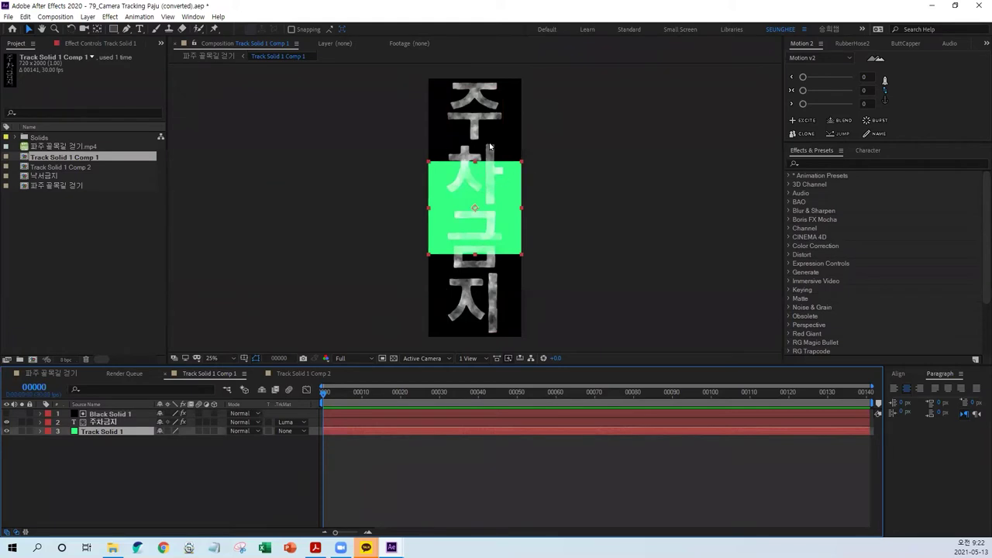
pyautogui.click(6, 432)
pyautogui.click(105, 422)
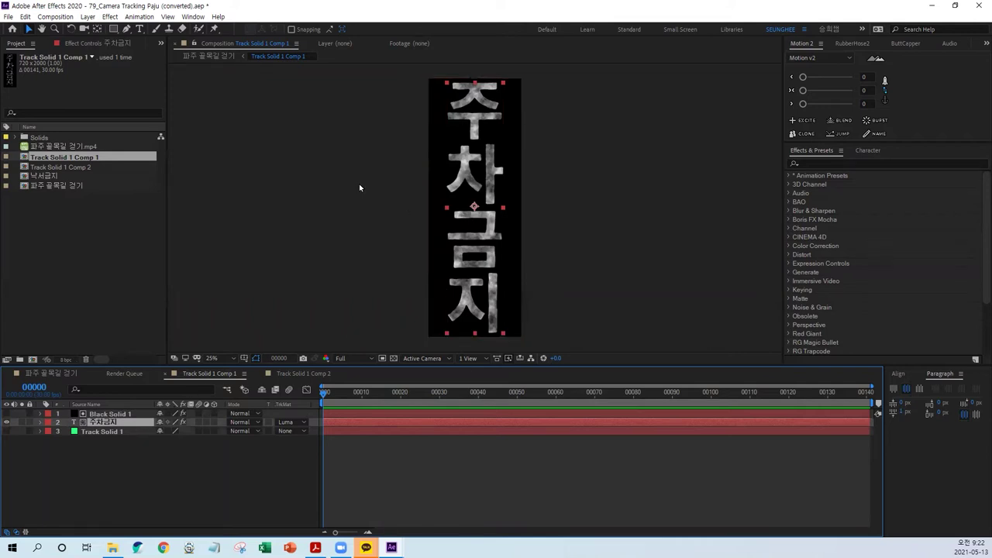
pyautogui.click(93, 43)
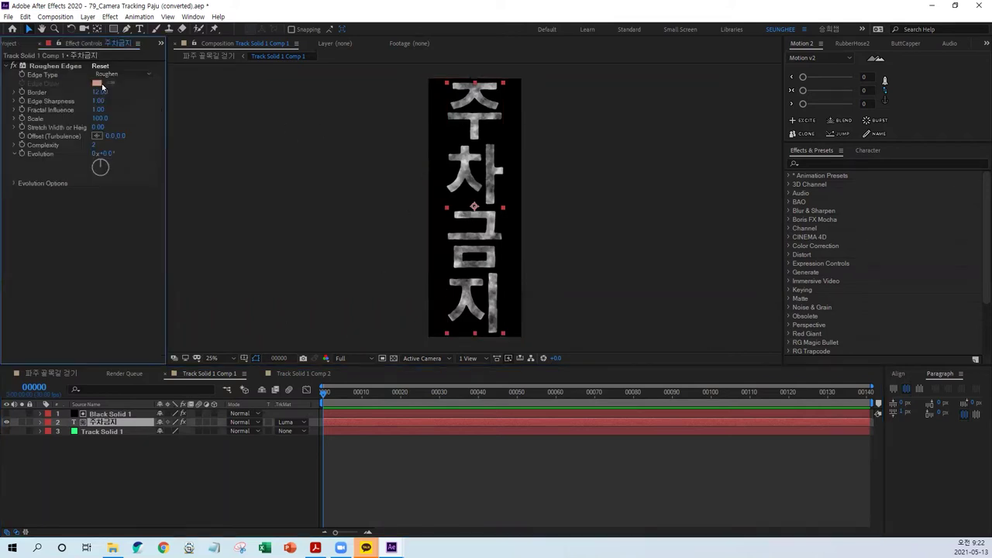
pyautogui.click(102, 415)
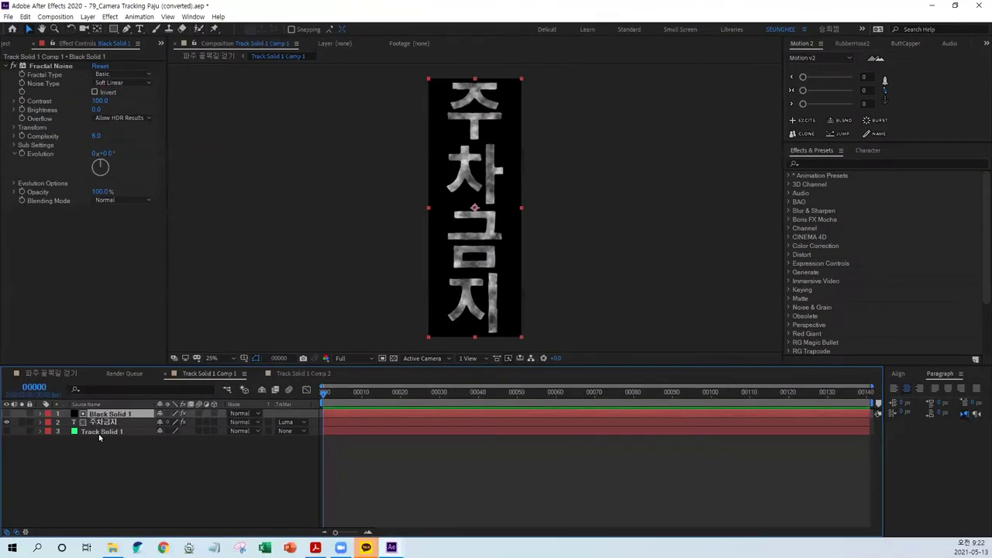
pyautogui.click(101, 421)
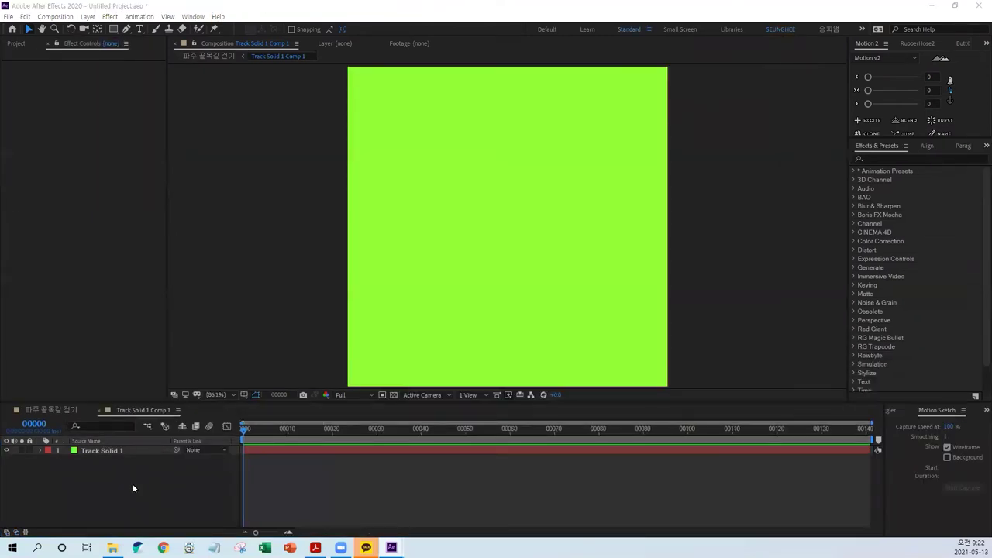
# Set the height of the Track Solid 1 Comp 1 composition to 1500 px
pyautogui.click(133, 487)
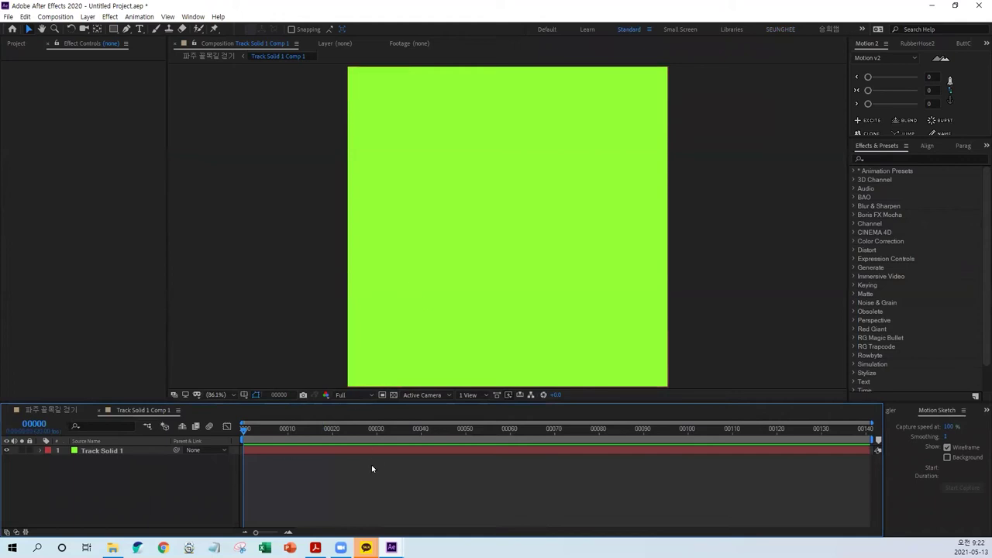
pyautogui.hotkey('ctrl', 'k')
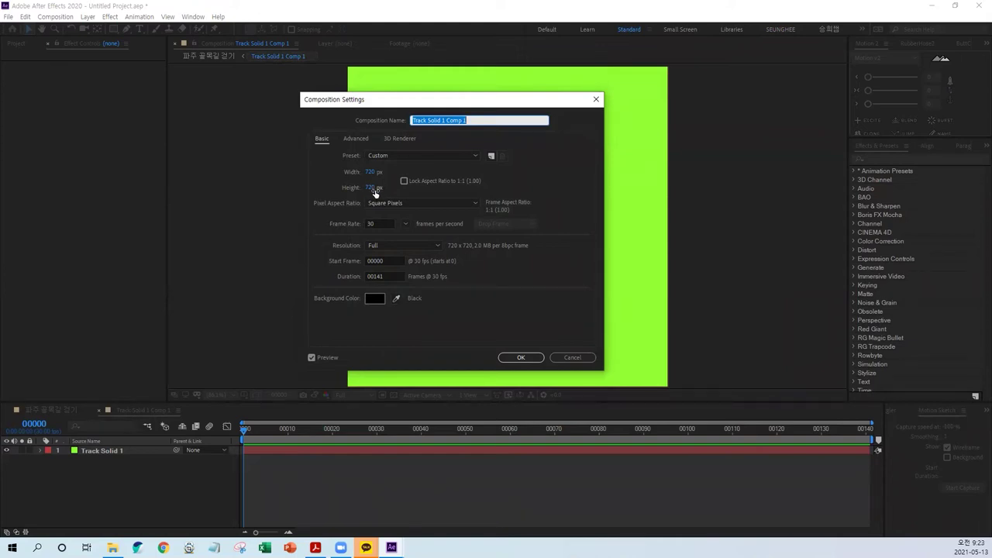
pyautogui.click(372, 190)
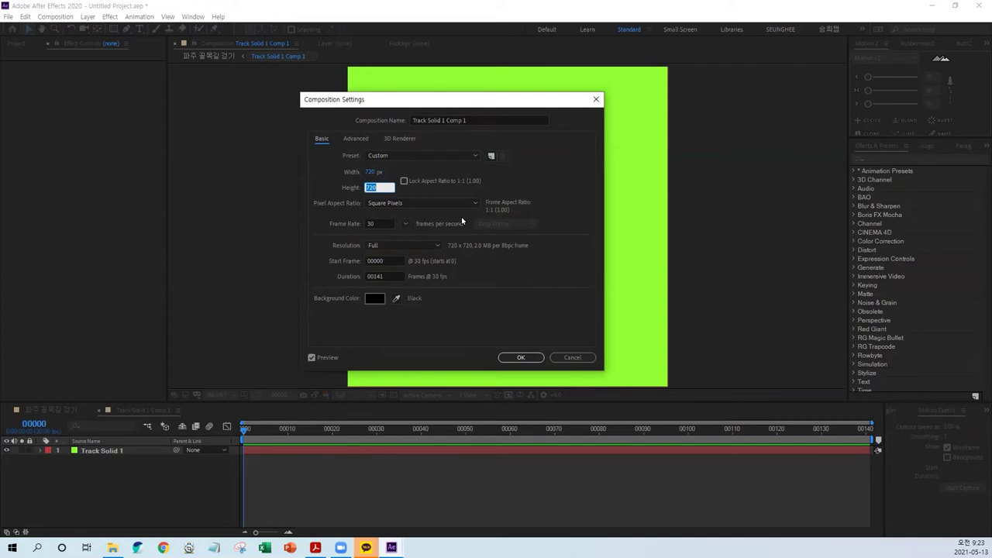
pyautogui.write('1500')
pyautogui.click(322, 187)
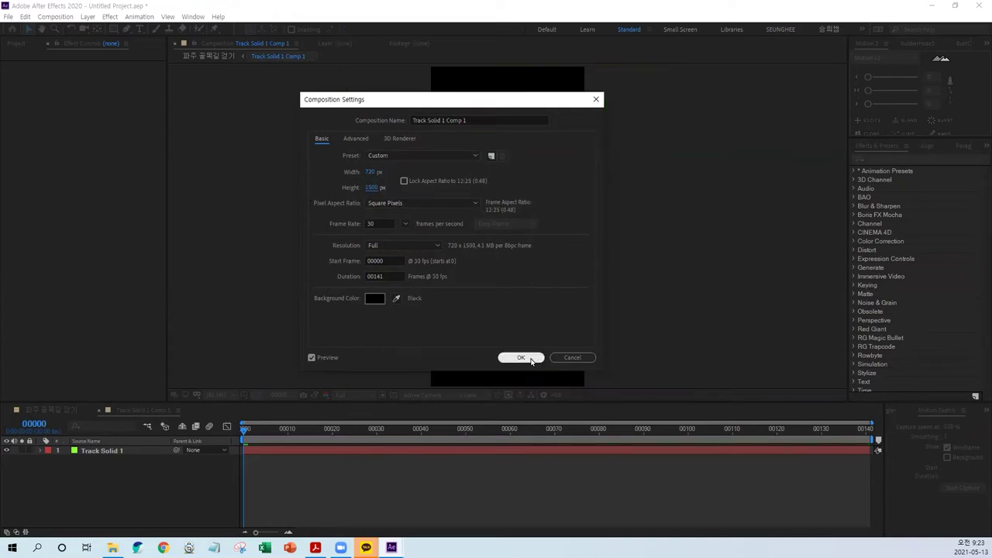
pyautogui.click(521, 358)
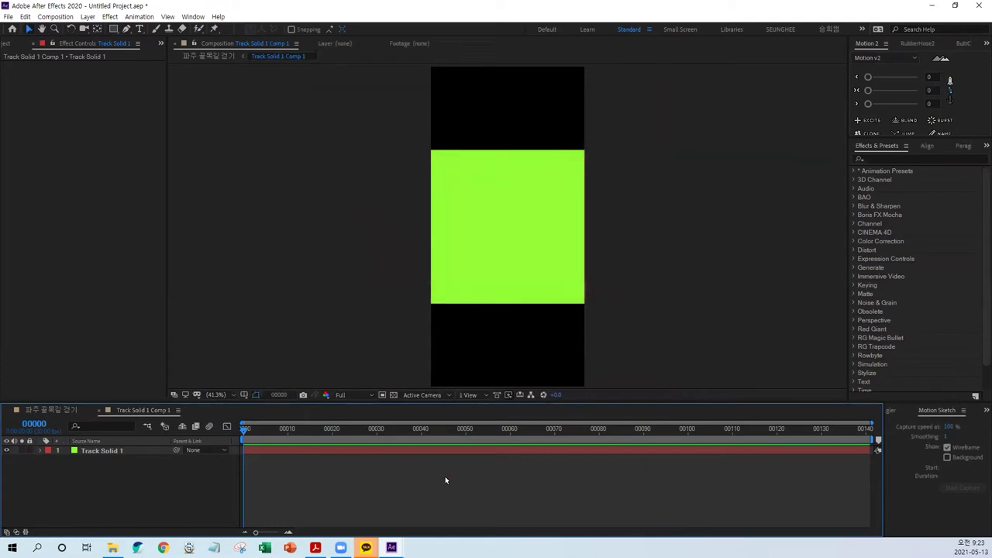
# Increase the height of the Track Solid 1 Comp 1 composition to 1700 px
pyautogui.press(',')
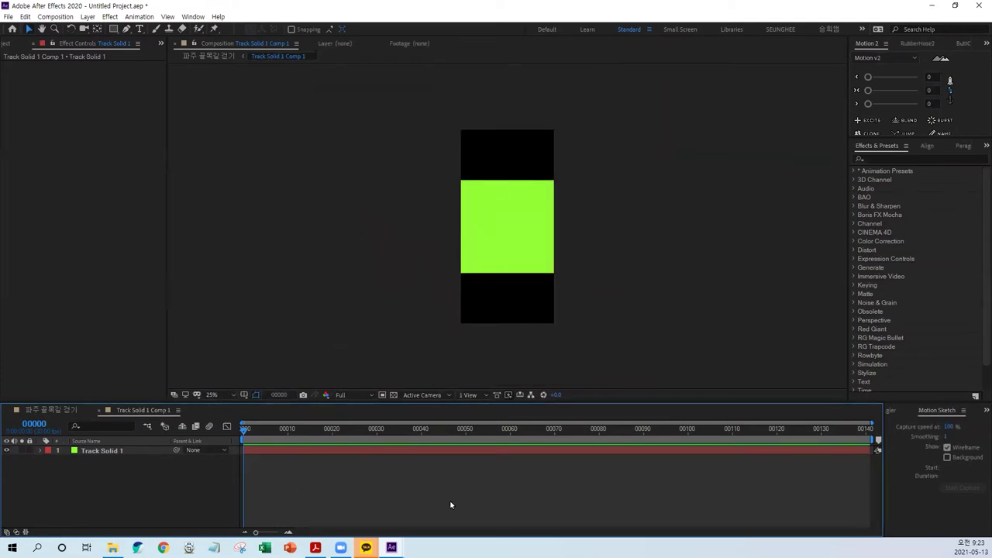
pyautogui.hotkey('ctrl', 'k')
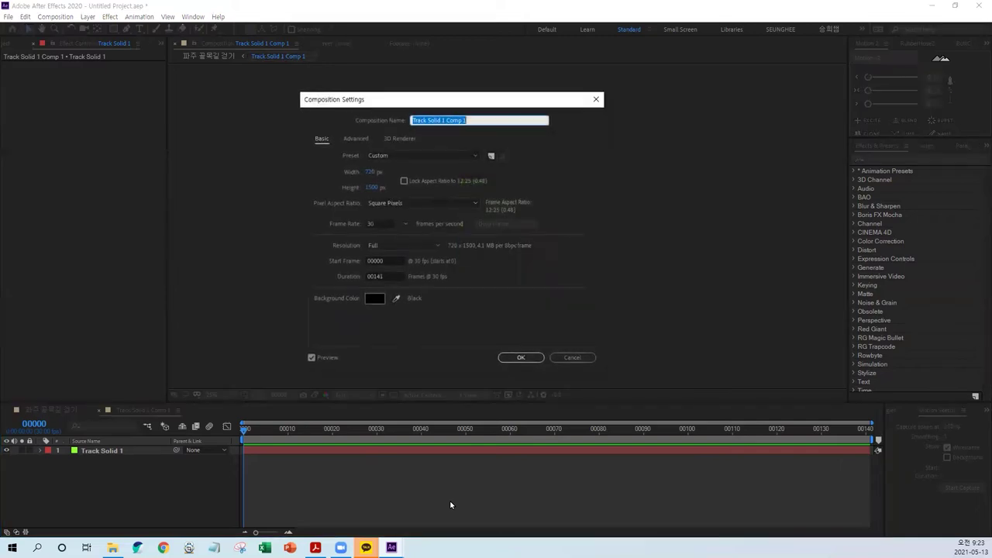
pyautogui.click(378, 188)
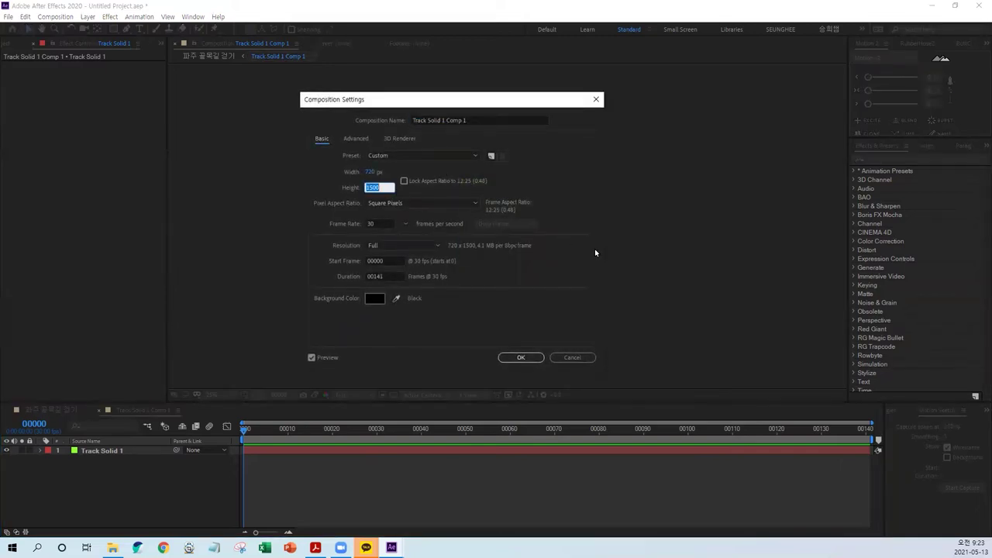
pyautogui.write('1700')
pyautogui.press('Return')
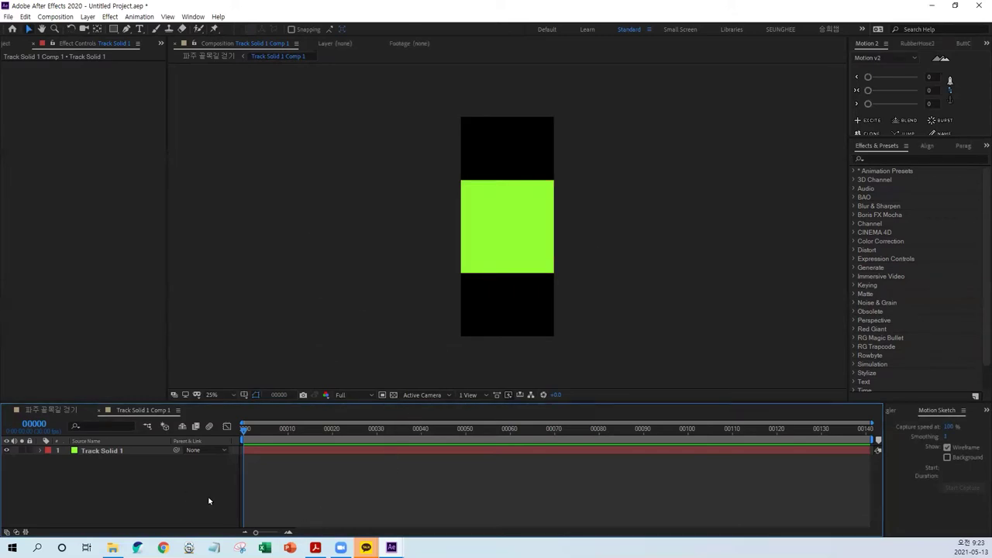
# Bring up the choice between the horizontal and vertical variants of the Type tool
pyautogui.click(141, 32)
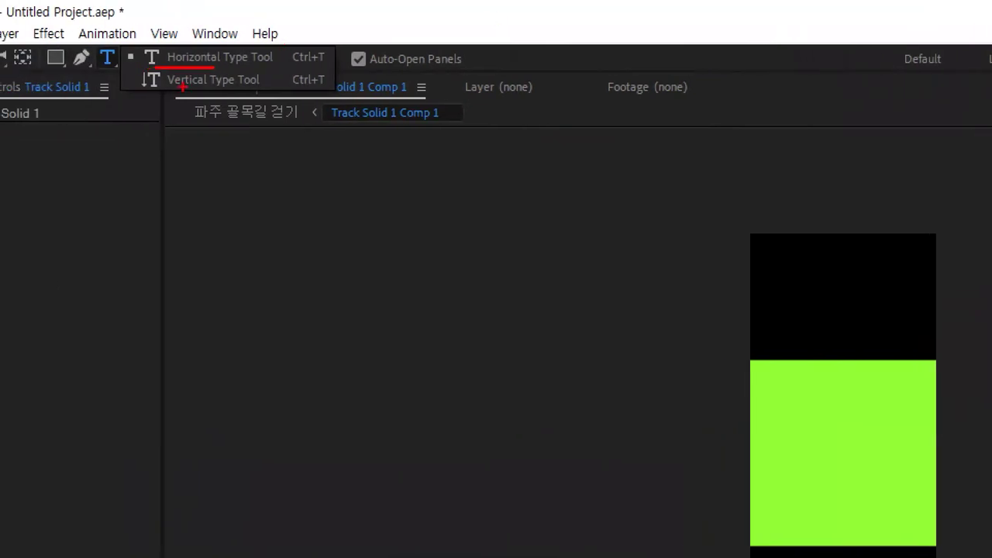
pyautogui.moveTo(170, 93); pyautogui.dragTo(225, 84)
pyautogui.moveTo(132, 67); pyautogui.dragTo(293, 69)
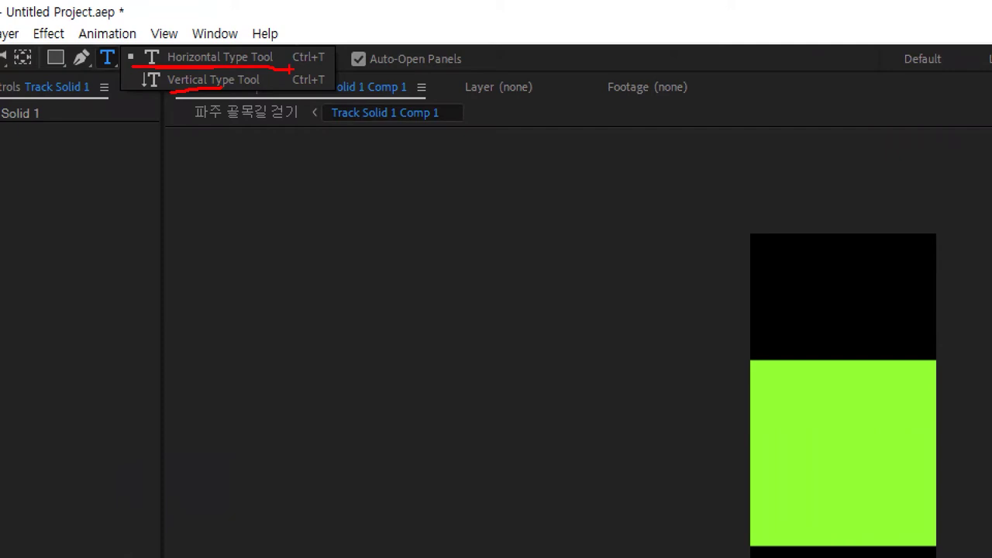
pyautogui.moveTo(144, 81)
pyautogui.mouseDown()
pyautogui.moveTo(124, 98)
pyautogui.moveTo(174, 79)
pyautogui.mouseUp()
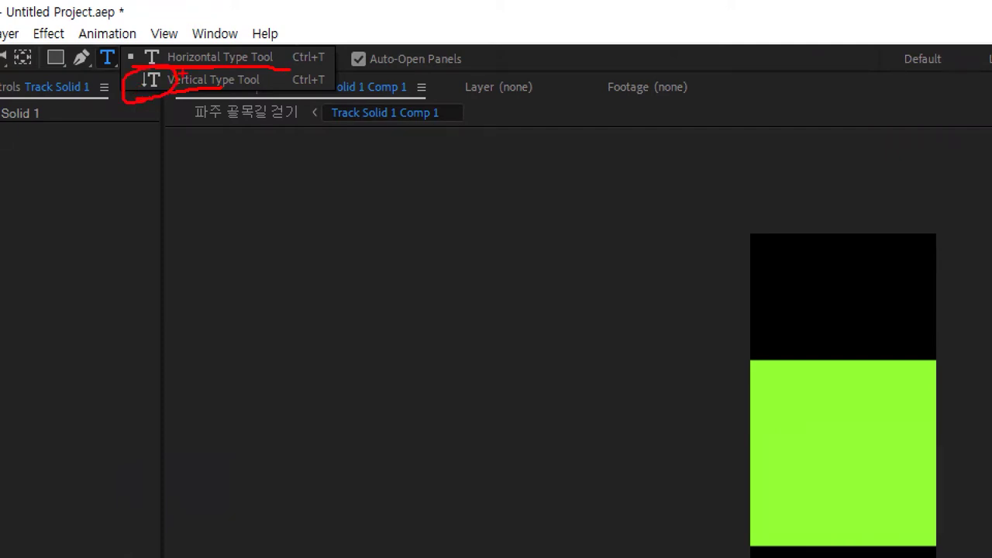
pyautogui.press('Escape')
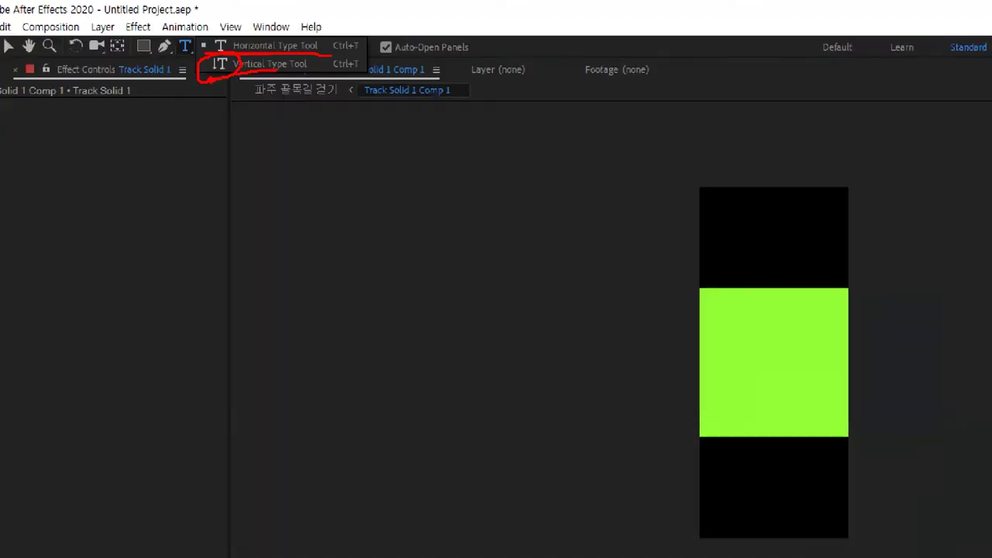
# Add a vertical text layer reading 주차금지 in the black area above the green solid with the Vertical Type tool
pyautogui.click(192, 39)
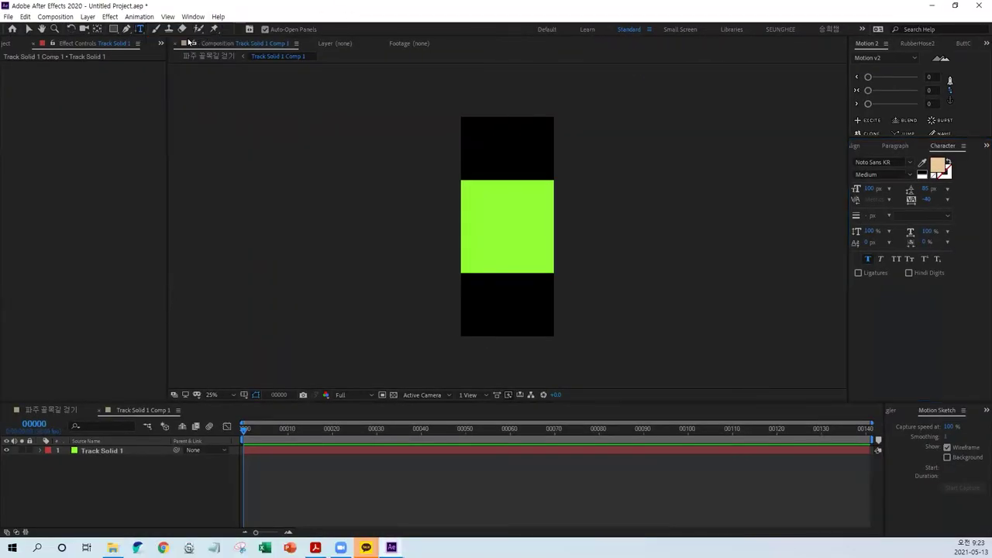
pyautogui.click(500, 137)
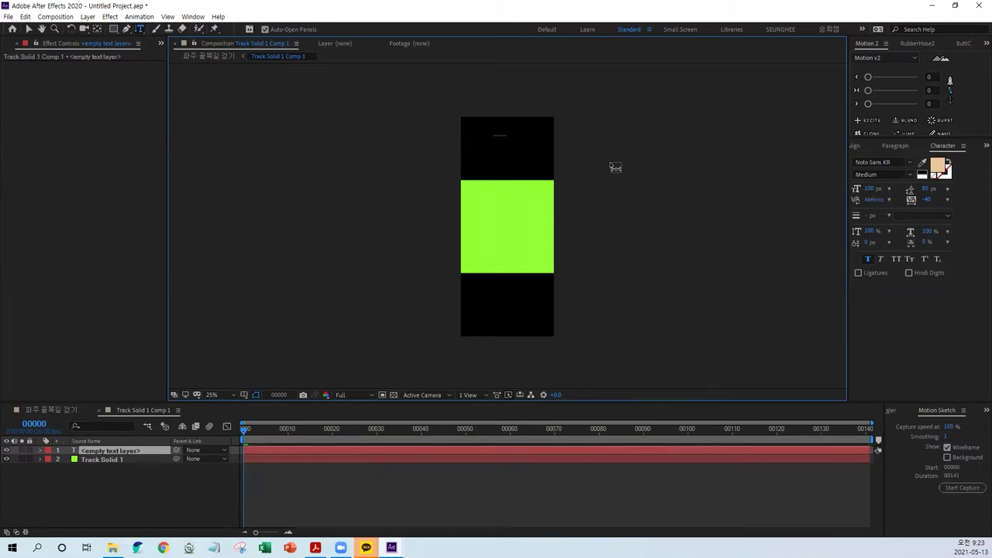
pyautogui.write('주차')
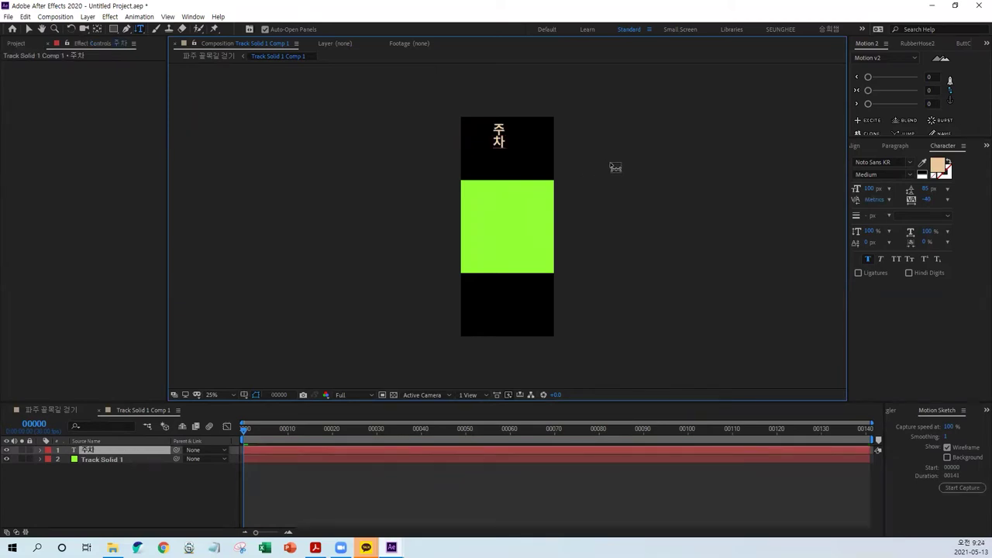
pyautogui.write('금지')
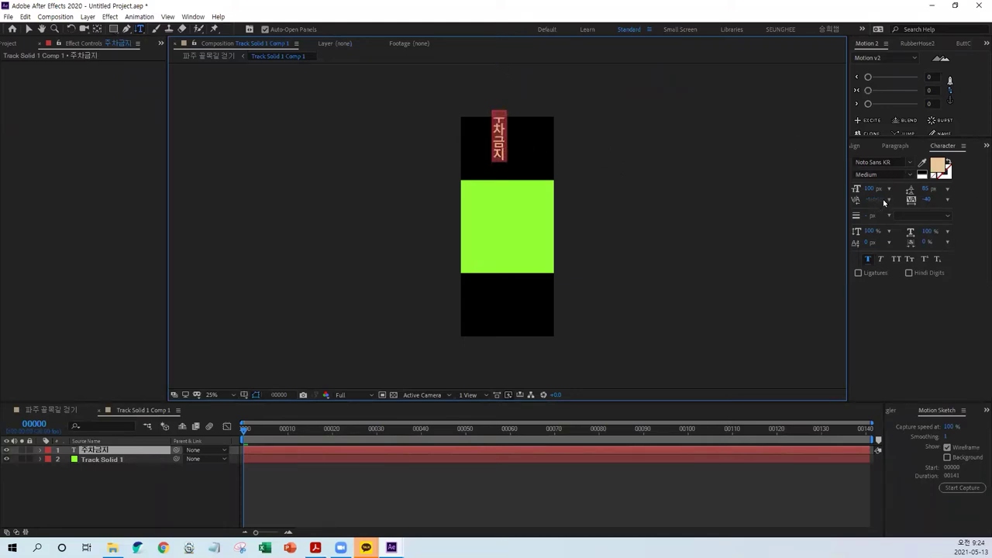
# Enlarge the 주차금지 text to 414 px and move it to the centre of the tall composition
pyautogui.moveTo(871, 189); pyautogui.dragTo(988, 181)
pyautogui.moveTo(869, 188); pyautogui.dragTo(219, 138)
pyautogui.click(29, 29)
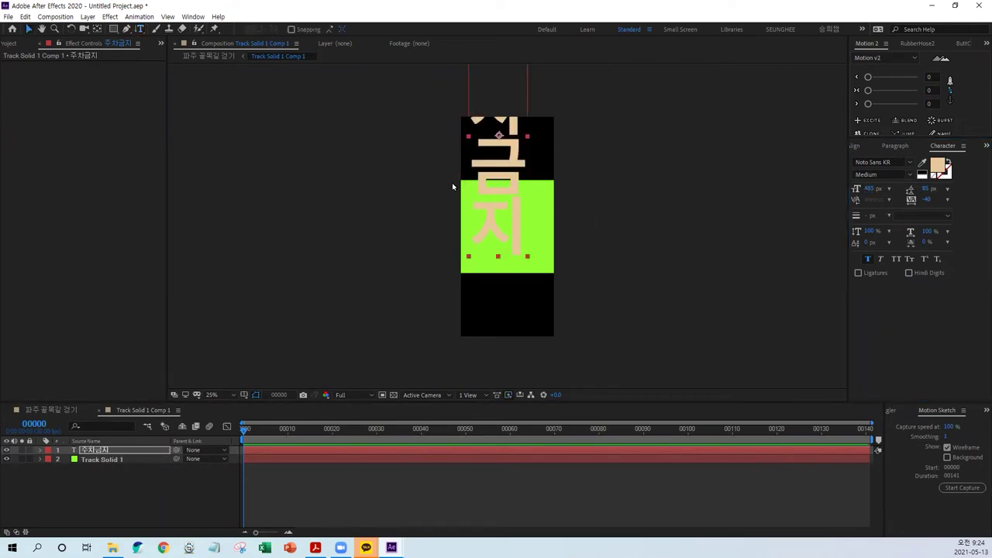
pyautogui.moveTo(506, 194); pyautogui.dragTo(523, 272)
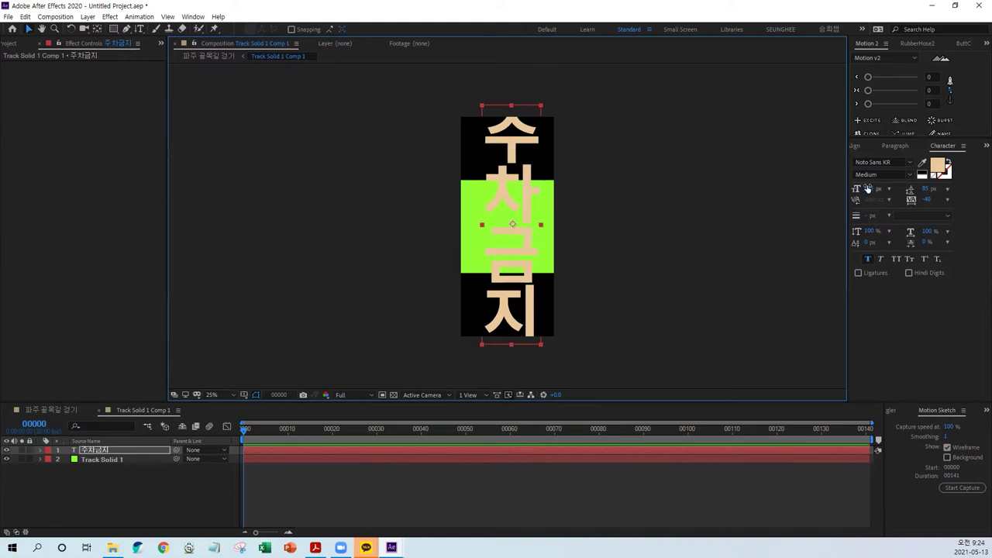
pyautogui.moveTo(869, 188); pyautogui.dragTo(836, 194)
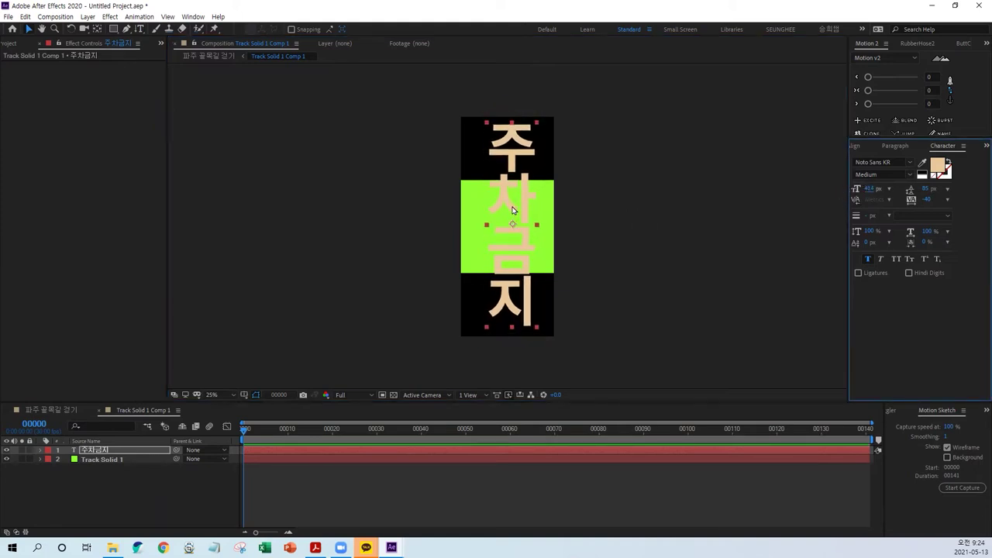
pyautogui.moveTo(510, 204); pyautogui.dragTo(503, 205)
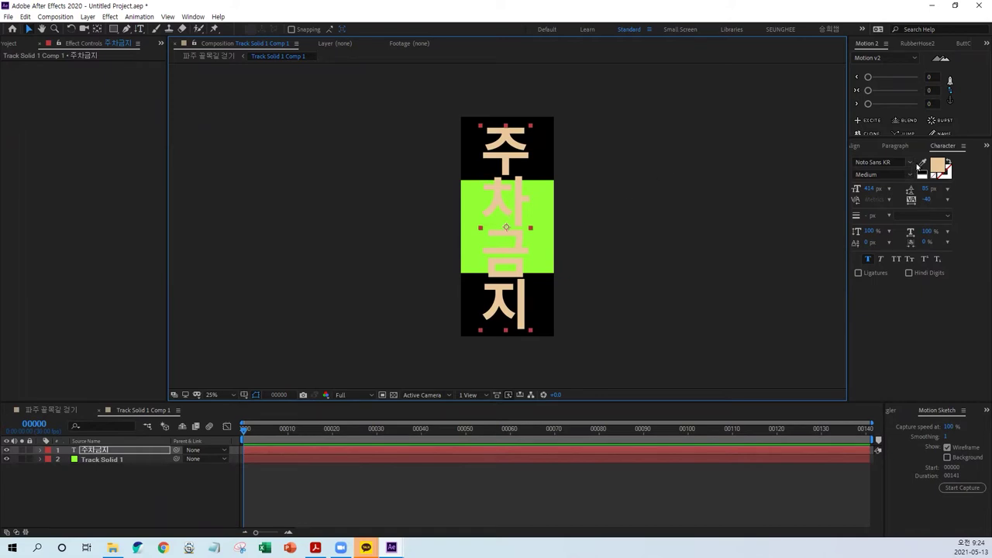
# Change the fill colour of the 주차금지 text to white (FFFFFF)
pyautogui.click(938, 167)
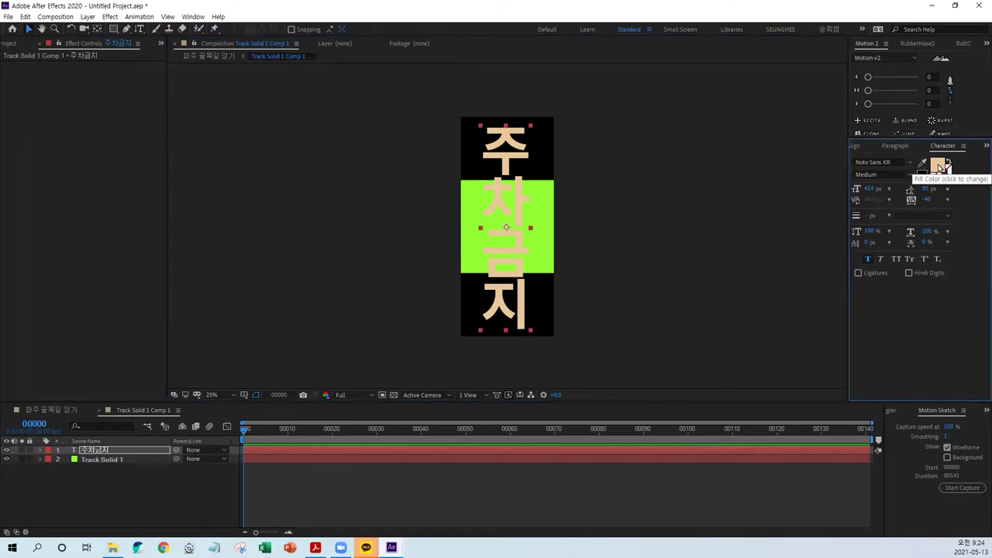
pyautogui.click(184, 180)
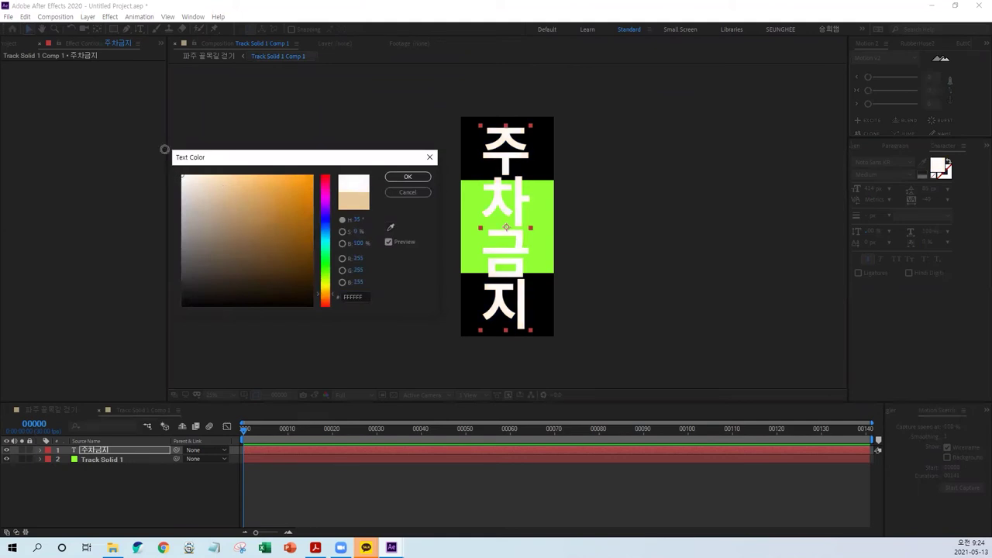
pyautogui.click(408, 176)
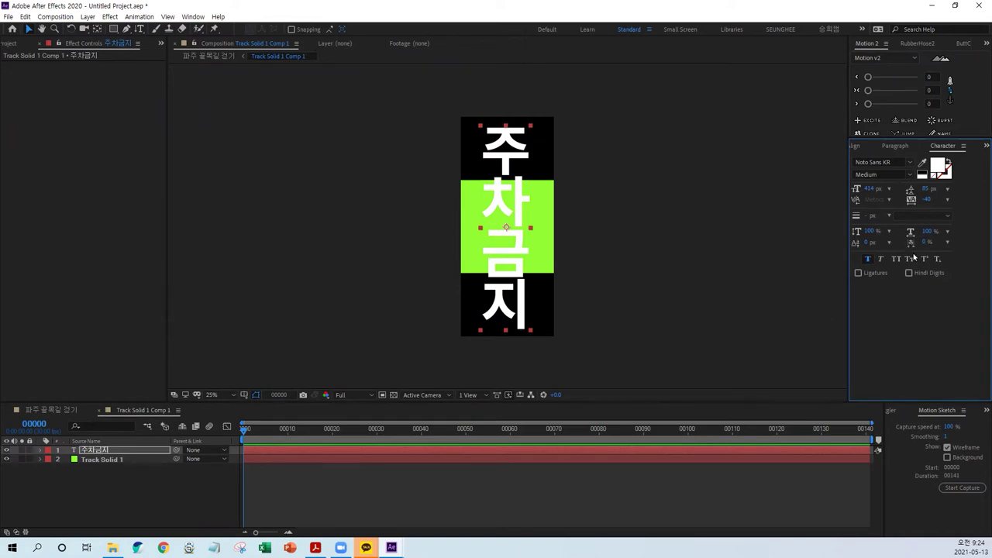
# Set the 주차금지 text to 404 px with a tracking of 28, and hide the Track Solid 1 layer
pyautogui.moveTo(926, 199); pyautogui.dragTo(947, 200)
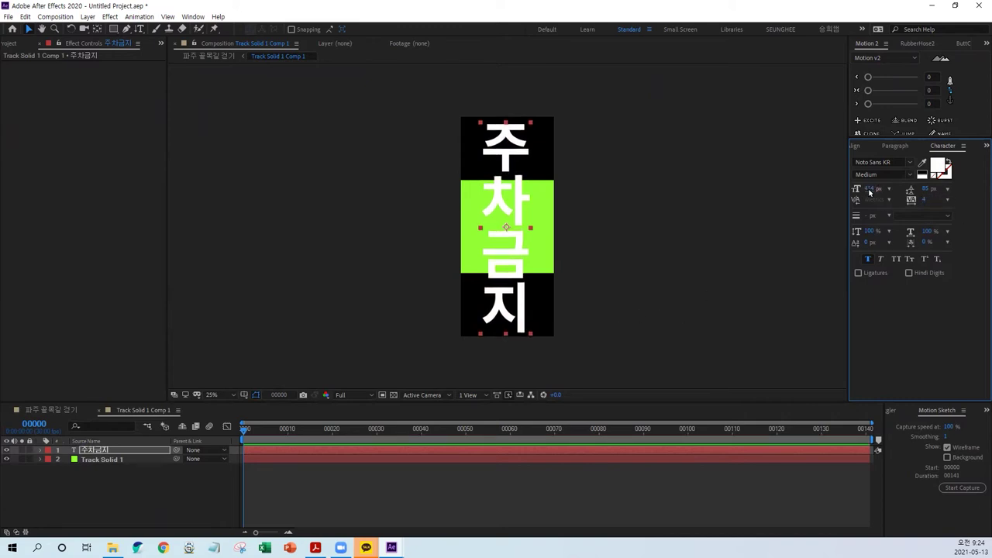
pyautogui.moveTo(869, 188); pyautogui.dragTo(863, 189)
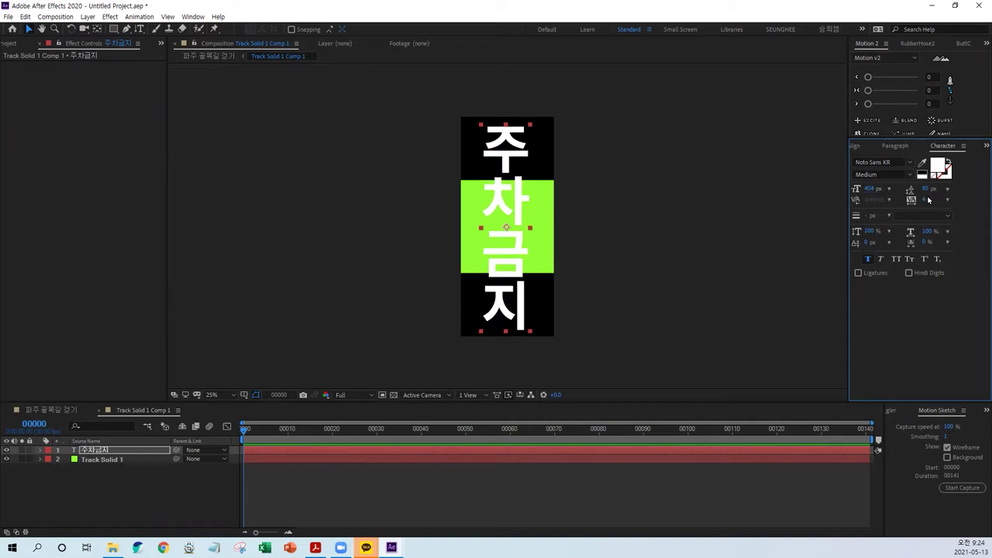
pyautogui.moveTo(924, 199); pyautogui.dragTo(933, 194)
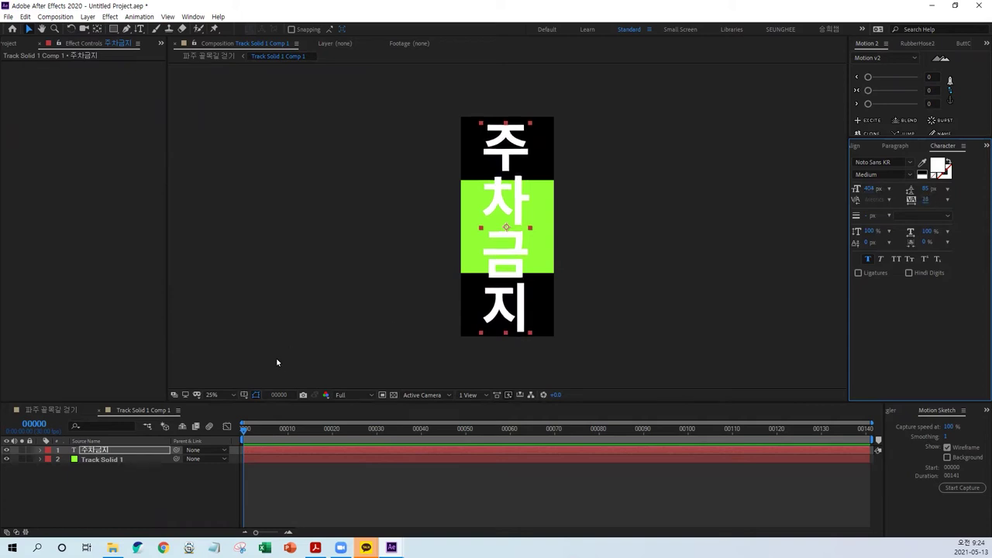
pyautogui.click(6, 459)
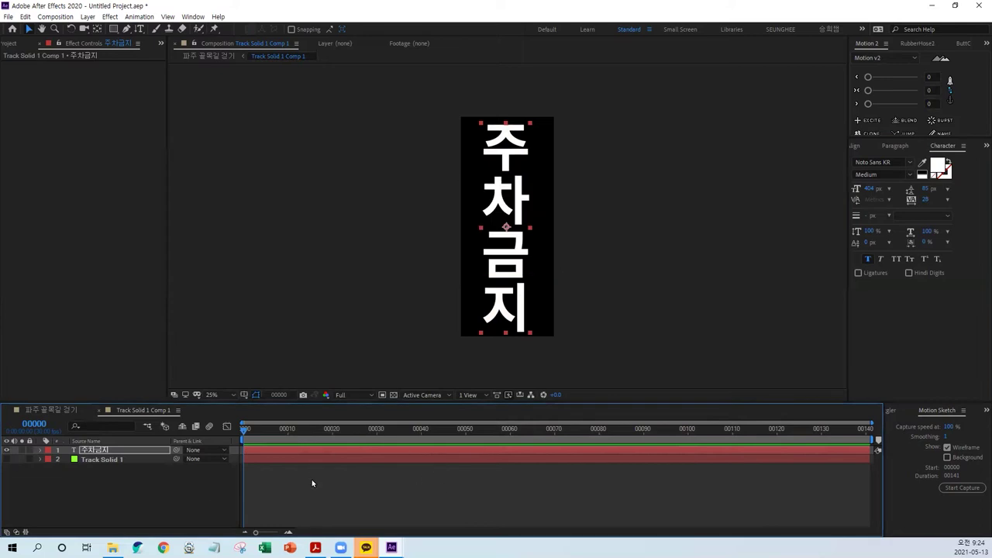
pyautogui.click(339, 483)
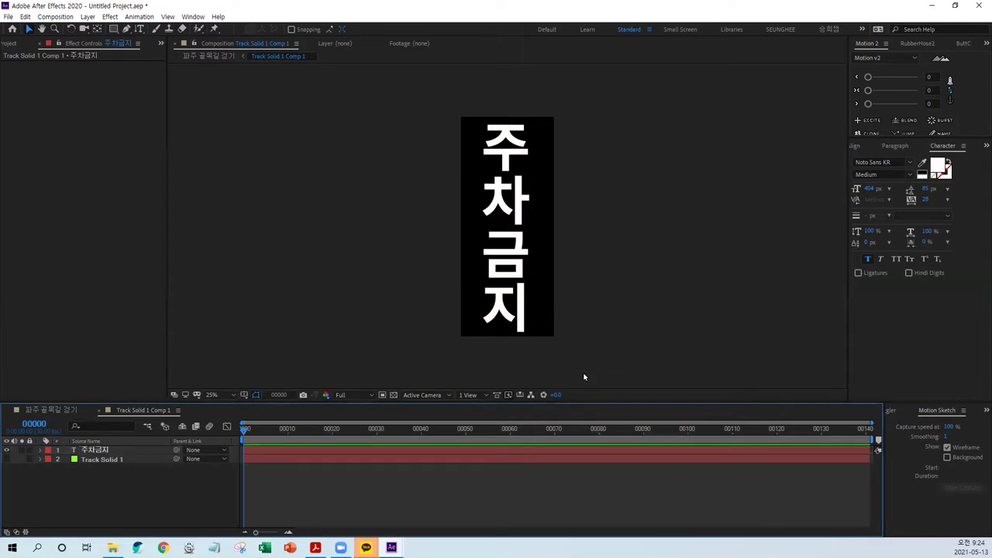
pyautogui.press('.')
pyautogui.click(449, 453)
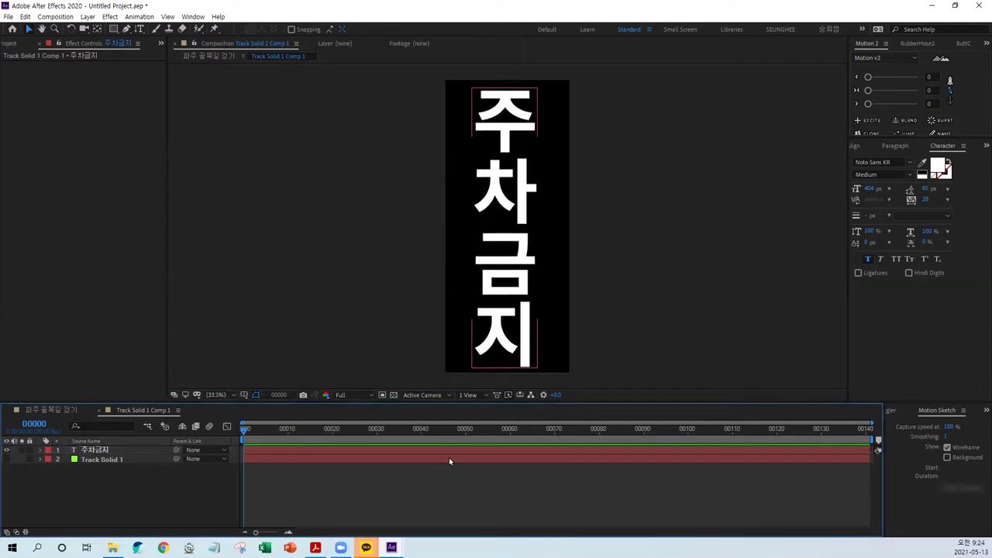
pyautogui.click(109, 451)
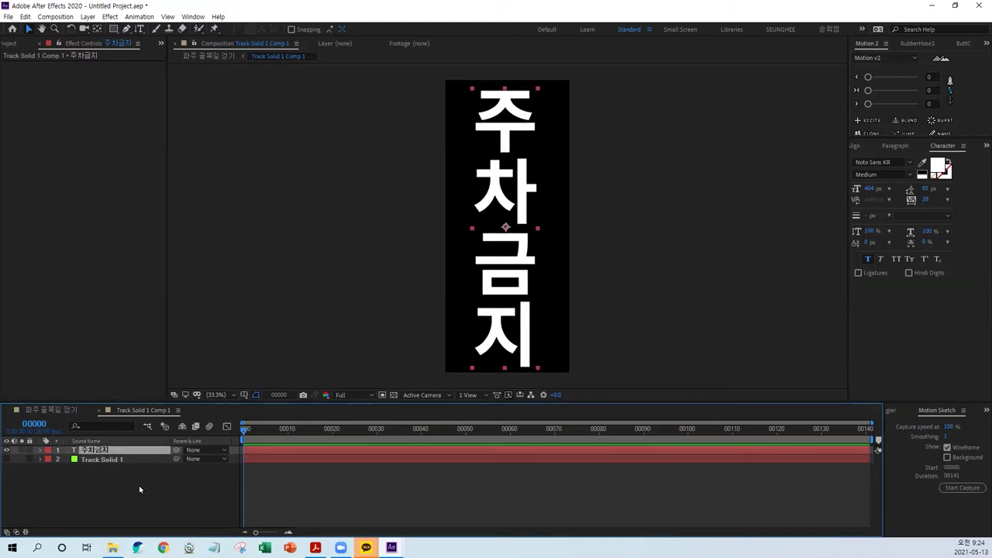
pyautogui.click(150, 497)
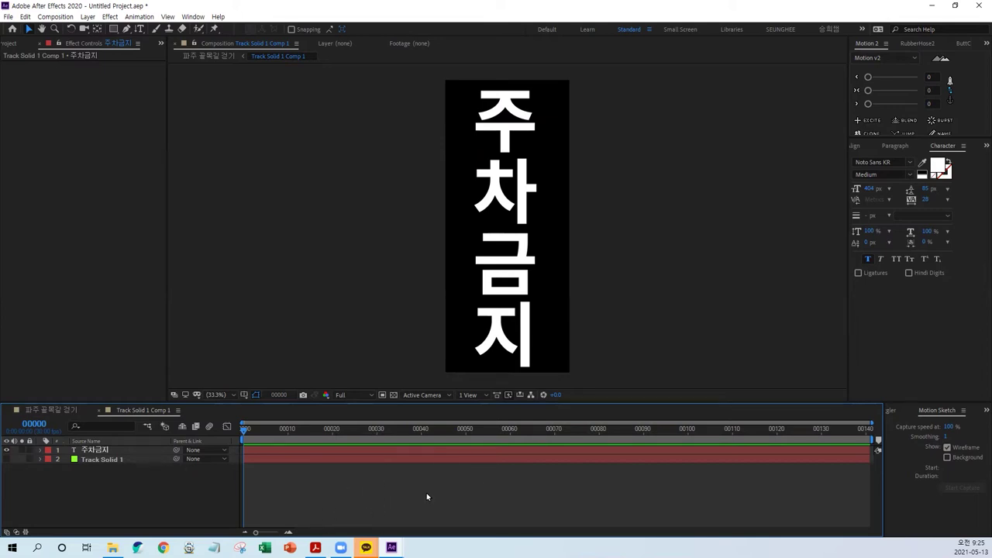
# Create a black composition-size solid of 720 x 1700 px named 마스크 above the 주차금지 text
pyautogui.hotkey('ctrl', 'y')
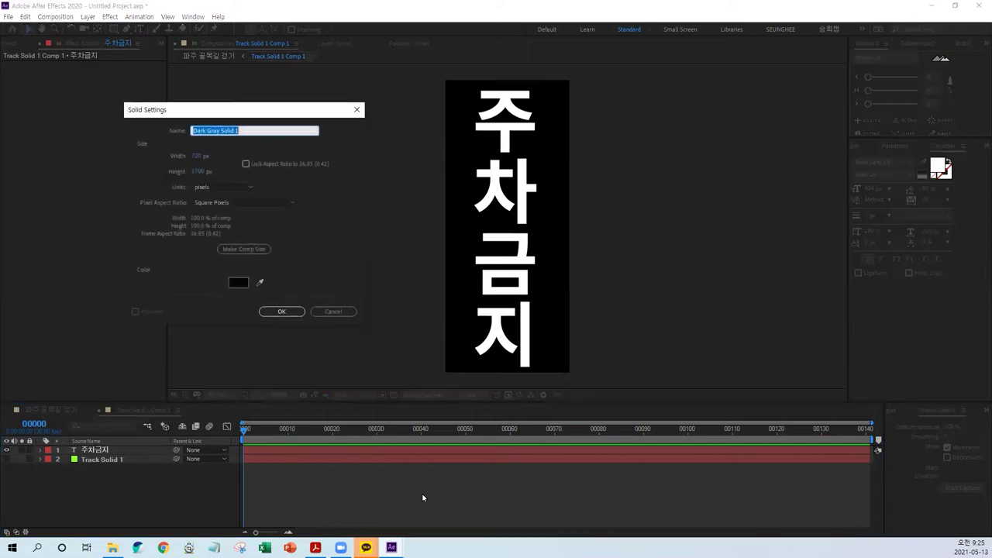
pyautogui.click(247, 249)
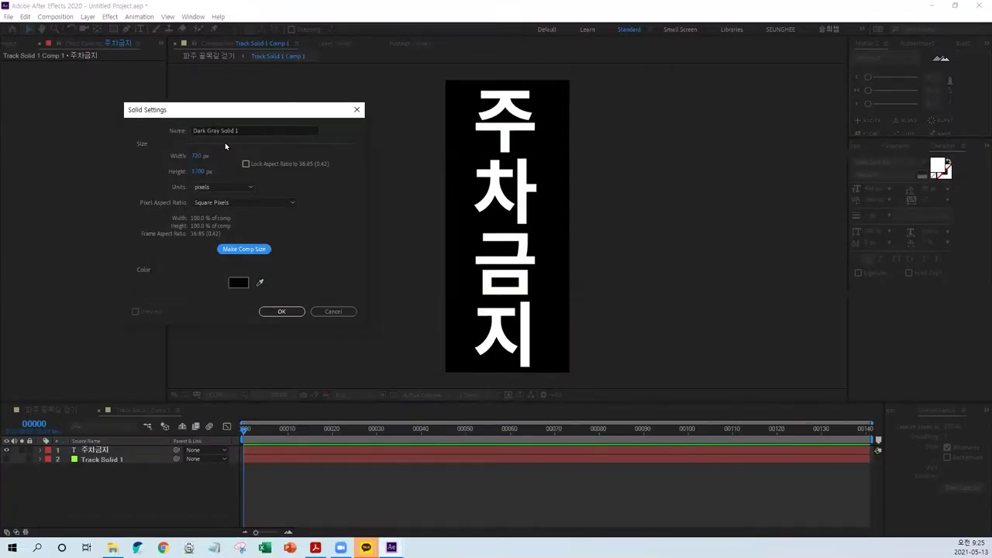
pyautogui.click(249, 130)
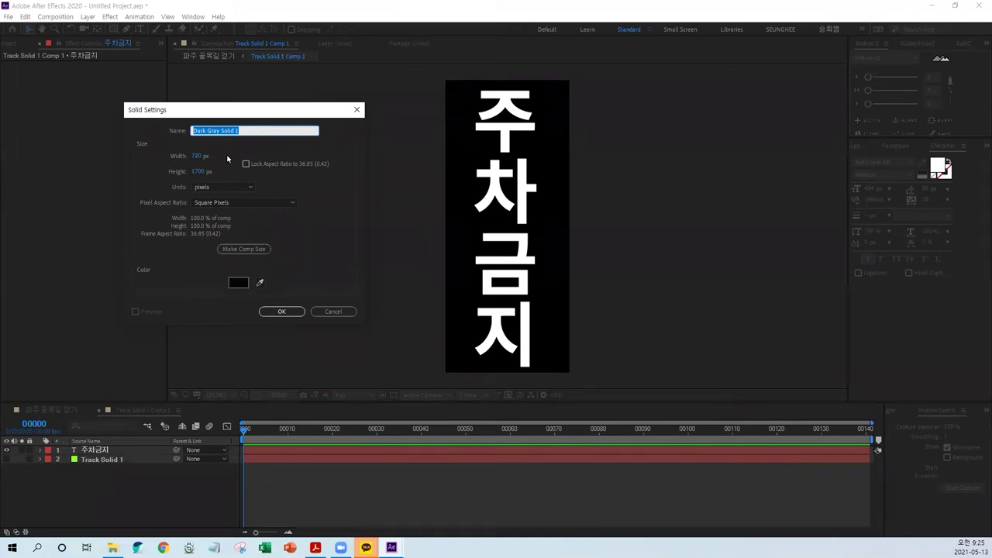
pyautogui.write('ㅡㅁ')
pyautogui.write('마스크')
pyautogui.click(282, 310)
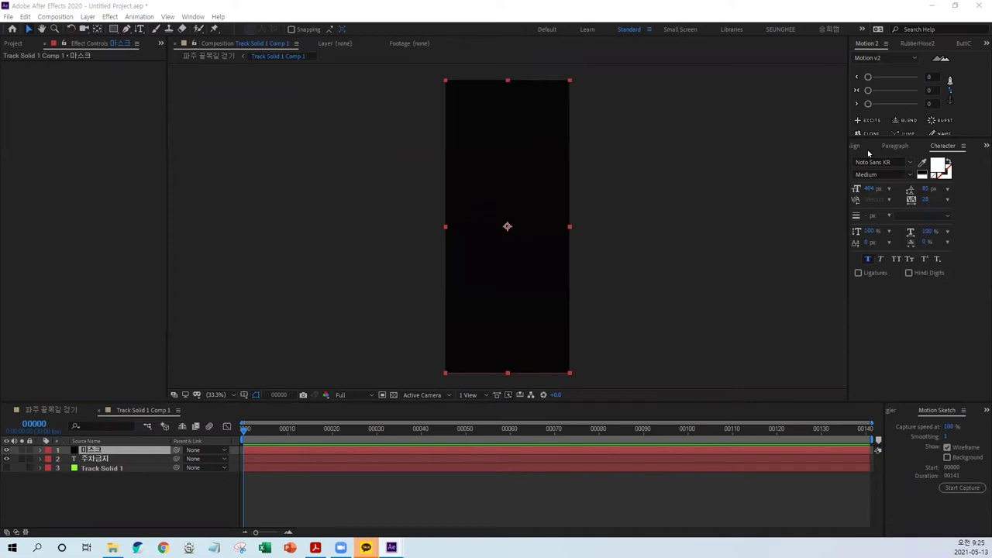
# Find the Fractal Noise effect under Noise & Grain and apply it to the 마스크 solid
pyautogui.scroll(3, 858, 149)
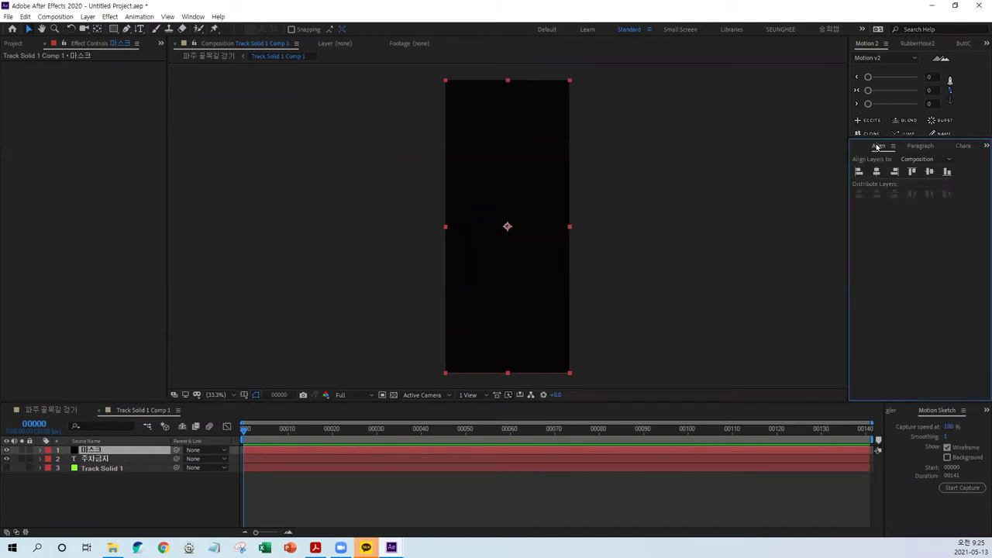
pyautogui.click(862, 147)
pyautogui.click(898, 161)
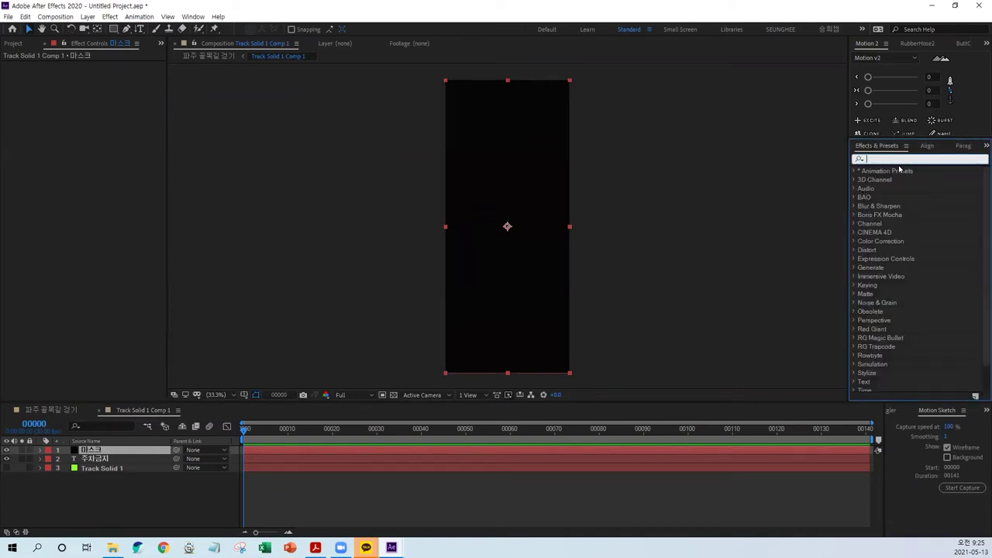
pyautogui.write('f')
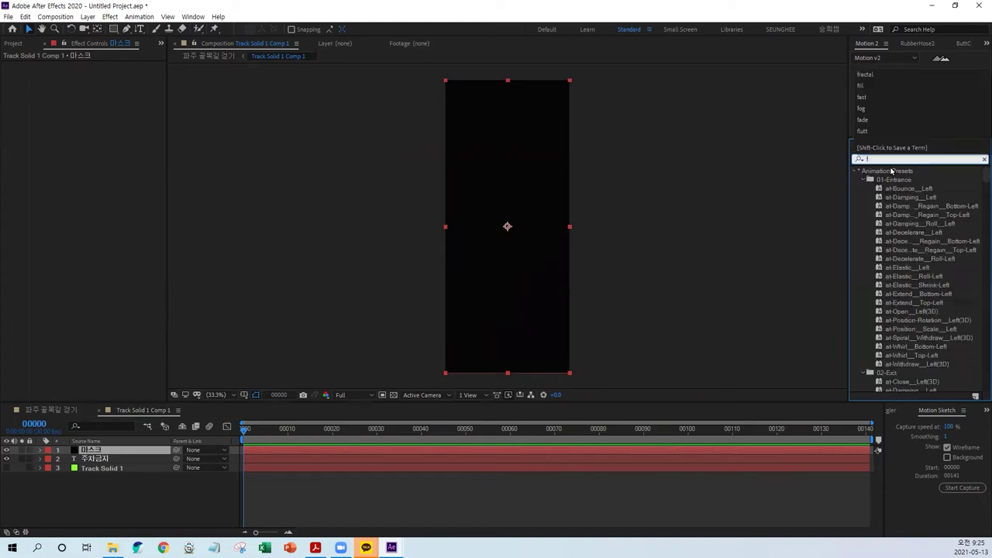
pyautogui.write('rac')
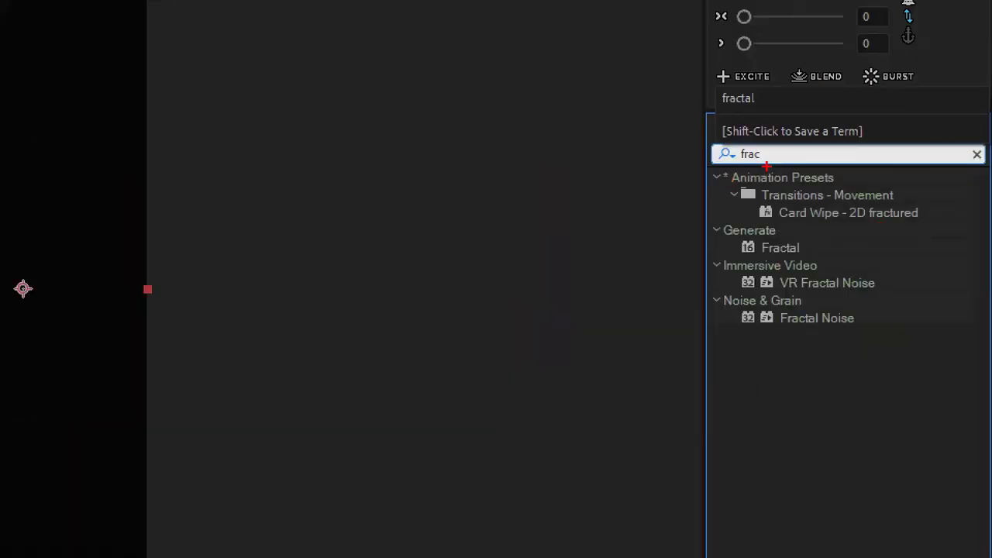
pyautogui.moveTo(766, 166)
pyautogui.mouseDown()
pyautogui.moveTo(713, 147)
pyautogui.moveTo(776, 134)
pyautogui.moveTo(740, 159)
pyautogui.mouseUp()
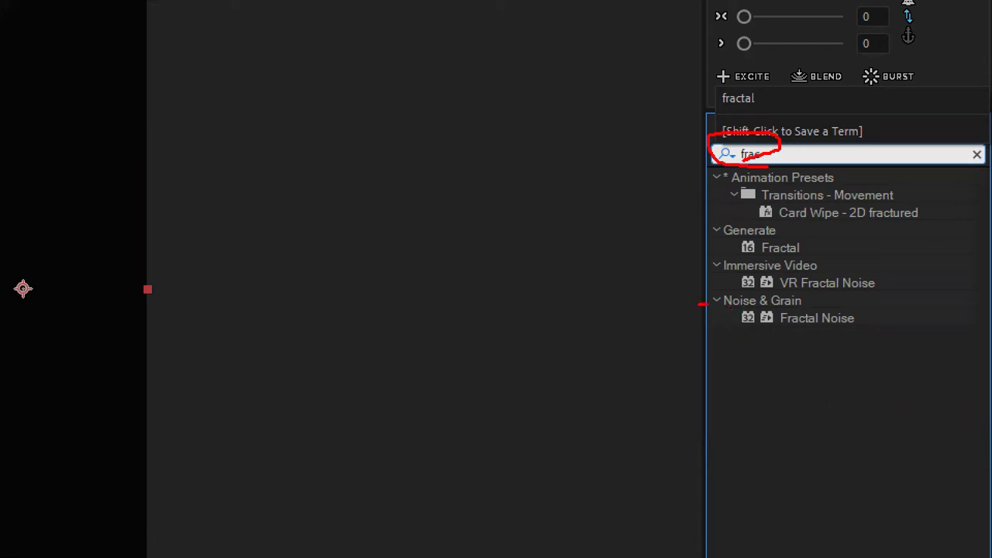
pyautogui.moveTo(700, 304); pyautogui.dragTo(821, 306)
pyautogui.moveTo(759, 311)
pyautogui.mouseDown()
pyautogui.moveTo(802, 340)
pyautogui.moveTo(858, 340)
pyautogui.moveTo(864, 309)
pyautogui.moveTo(781, 304)
pyautogui.mouseUp()
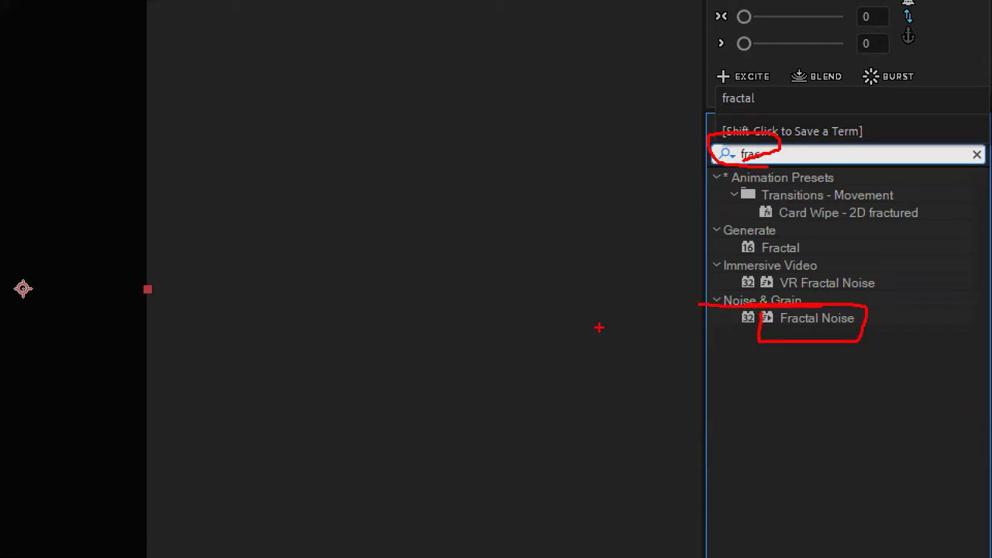
pyautogui.moveTo(725, 273)
pyautogui.mouseDown()
pyautogui.moveTo(830, 262)
pyautogui.moveTo(781, 291)
pyautogui.moveTo(803, 273)
pyautogui.mouseUp()
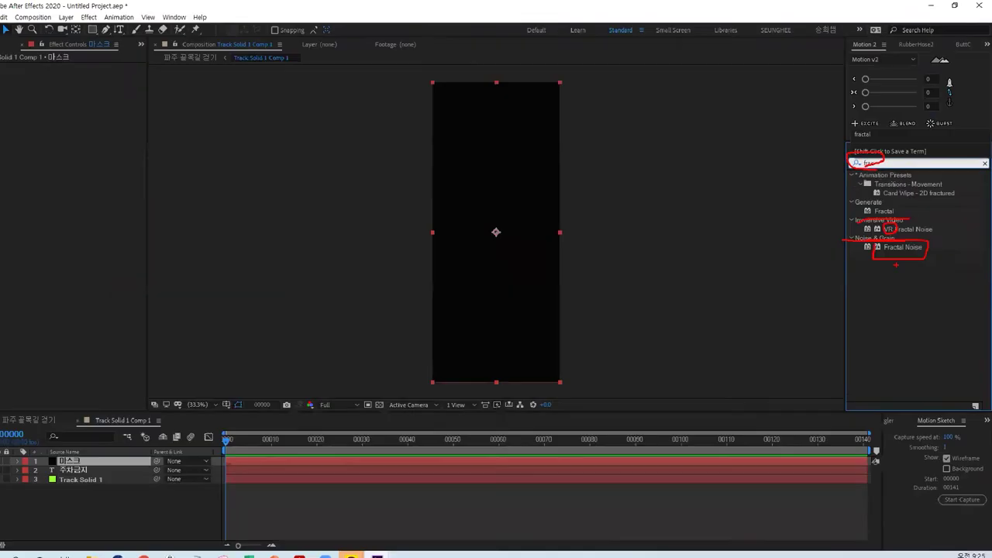
pyautogui.press('Escape')
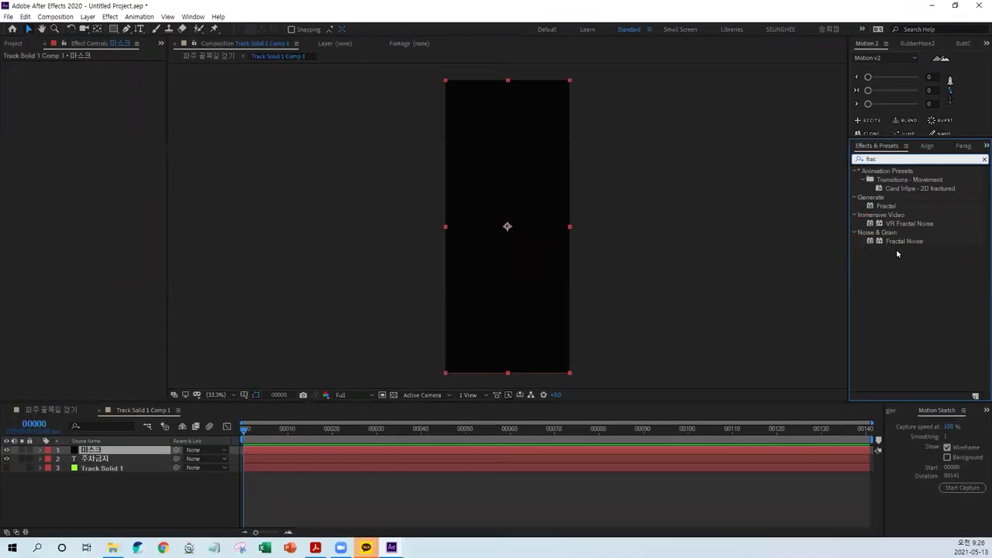
pyautogui.moveTo(899, 245); pyautogui.dragTo(95, 450)
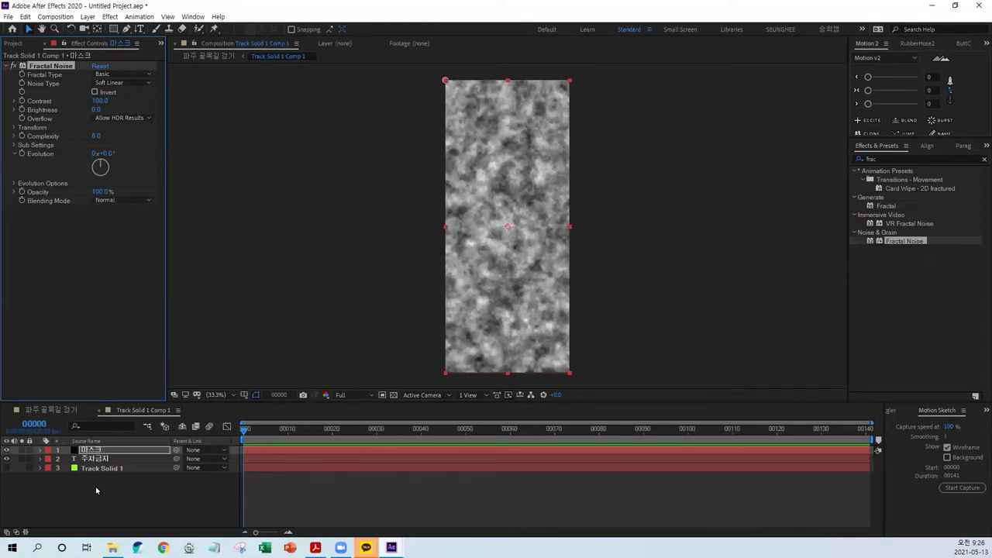
# Show the layer switches and track matte columns, and set the 주차금지 text's track matte to Luma Matte "마스크"
pyautogui.click(100, 460)
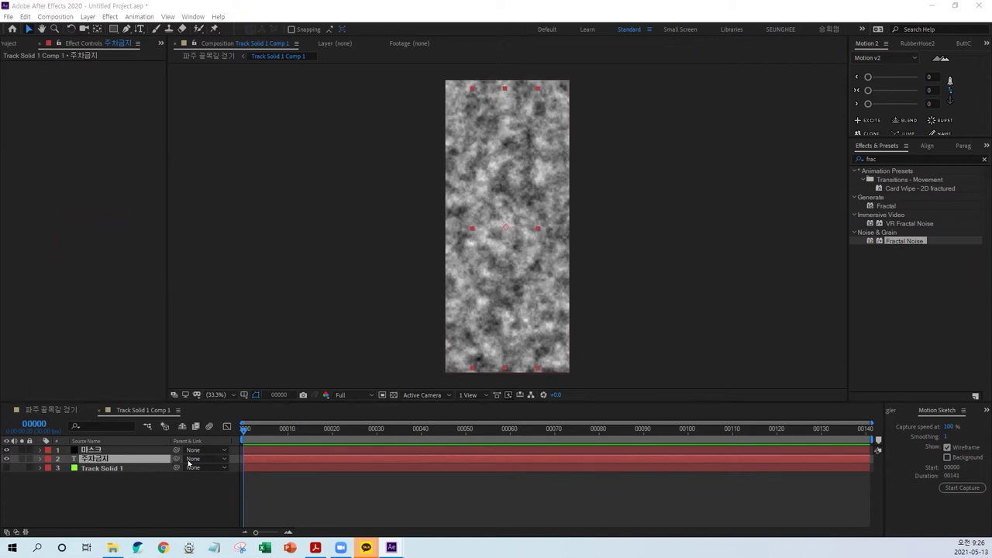
pyautogui.click(16, 532)
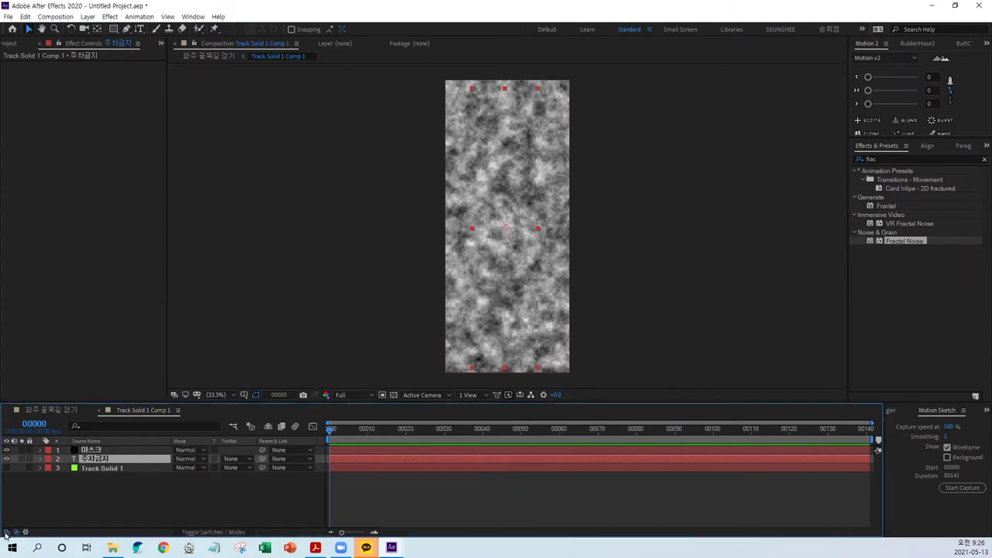
pyautogui.click(7, 531)
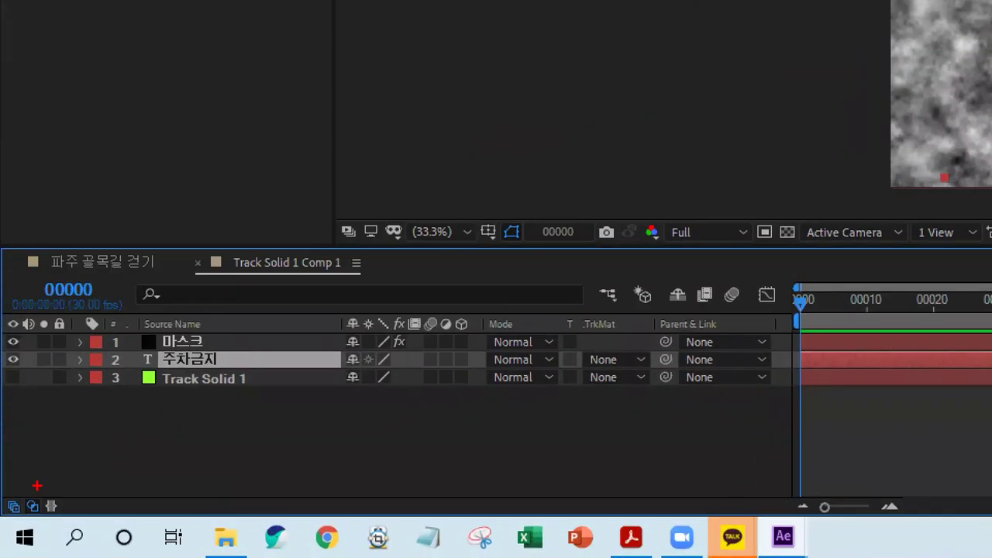
pyautogui.moveTo(36, 485)
pyautogui.mouseDown()
pyautogui.moveTo(38, 515)
pyautogui.moveTo(29, 490)
pyautogui.mouseUp()
pyautogui.moveTo(602, 362)
pyautogui.mouseDown()
pyautogui.moveTo(640, 367)
pyautogui.moveTo(623, 349)
pyautogui.mouseUp()
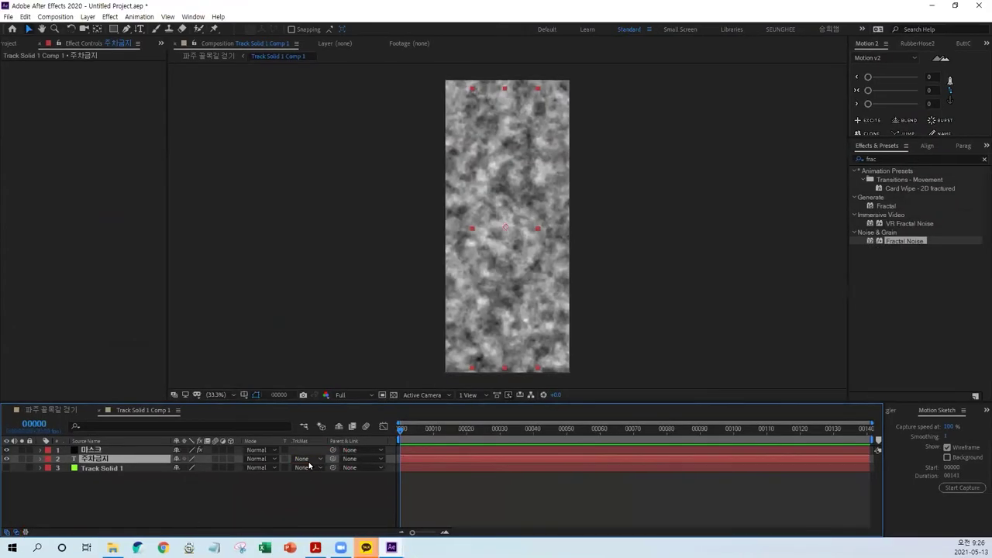
pyautogui.click(311, 459)
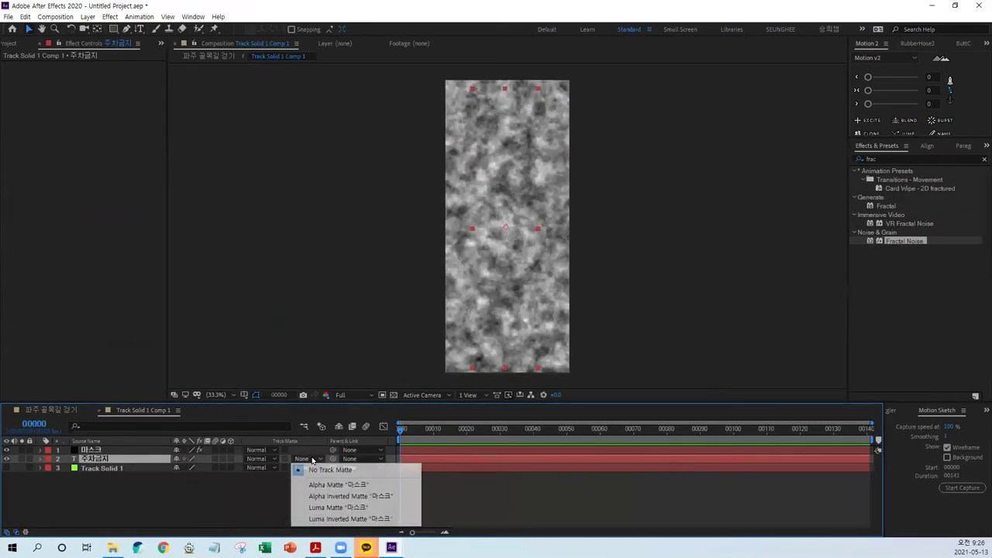
pyautogui.click(345, 509)
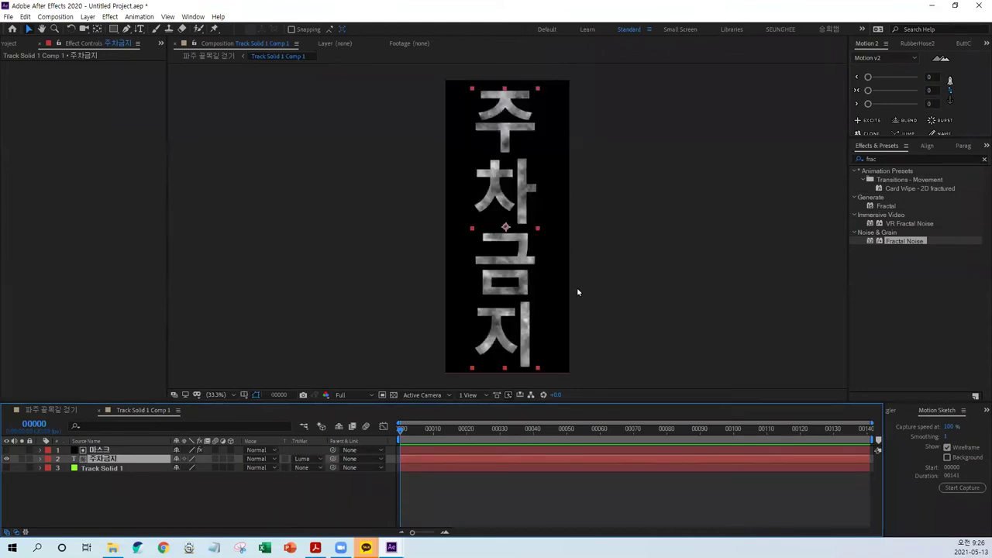
# Examine the matted text's transparency up close, comparing it with the transparency grid on and off
pyautogui.click(393, 395)
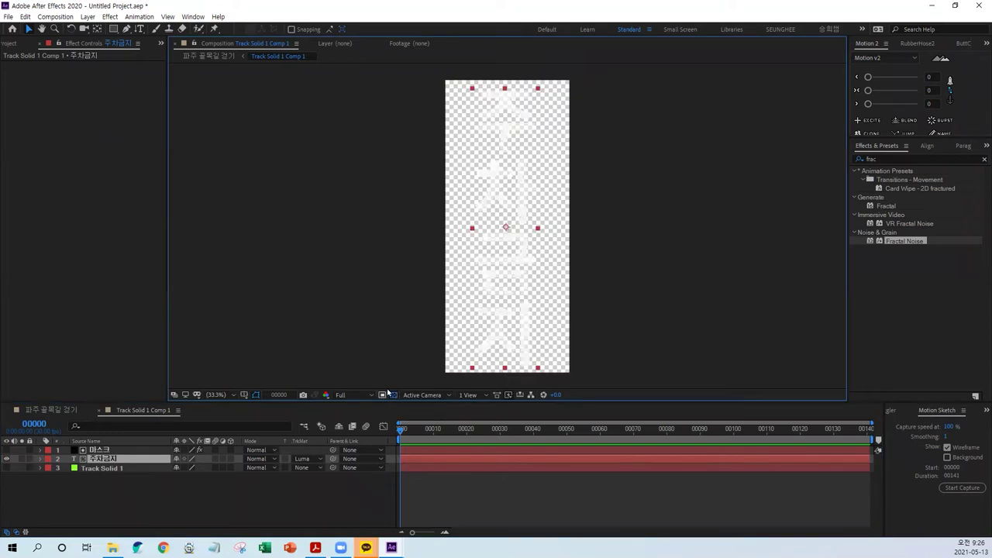
pyautogui.press('.')
pyautogui.press('.')
pyautogui.press('.')
pyautogui.press('.')
pyautogui.press('.')
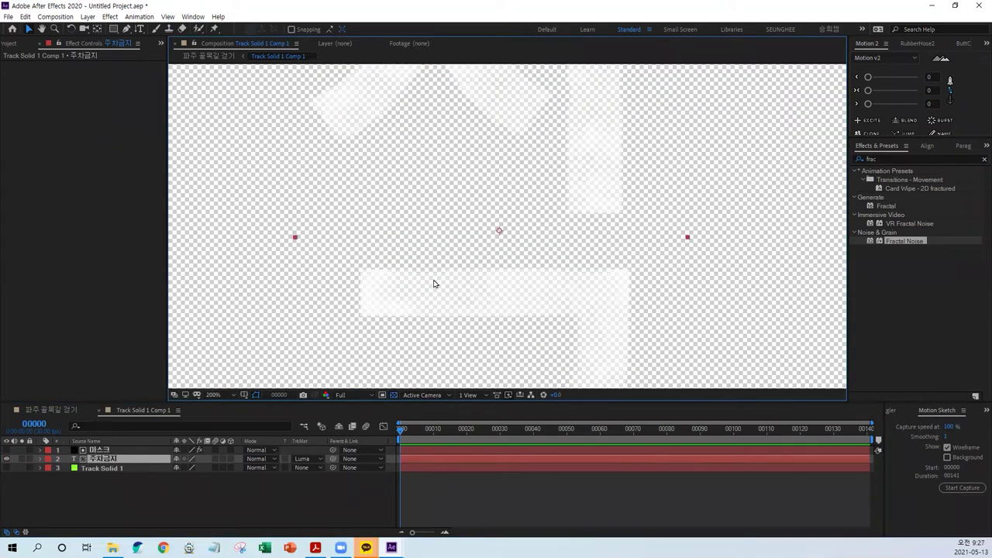
pyautogui.click(394, 395)
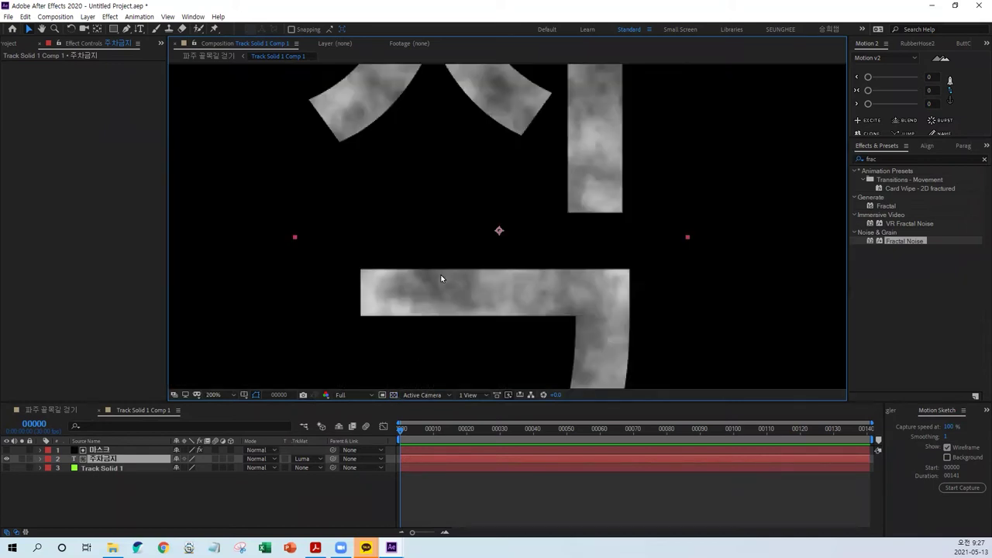
pyautogui.click(393, 395)
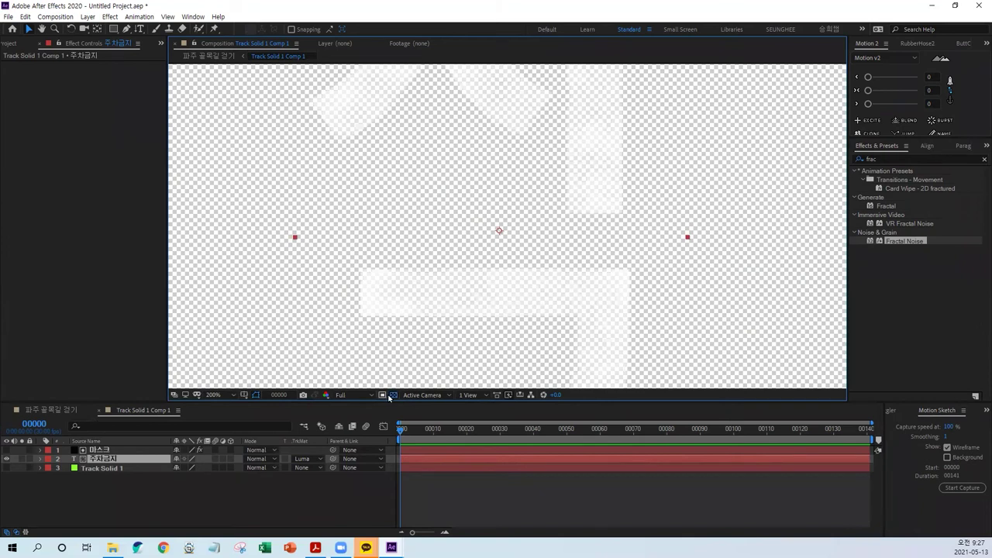
pyautogui.click(392, 395)
pyautogui.press(',')
pyautogui.press(',')
pyautogui.press(',')
pyautogui.press(',')
pyautogui.press(',')
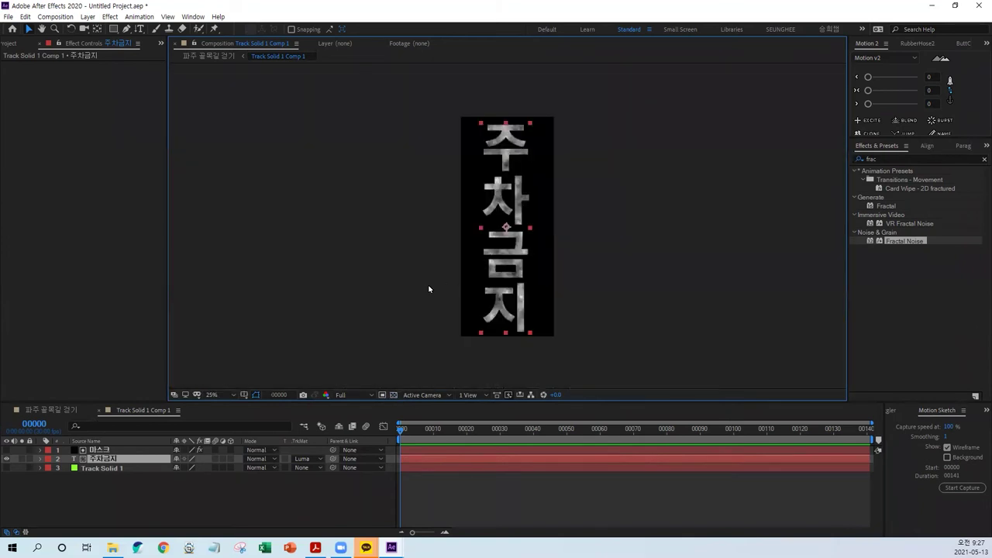
# Apply the Roughen Edges effect to the 주차금지 text layer and set its Border to 12
pyautogui.press('.')
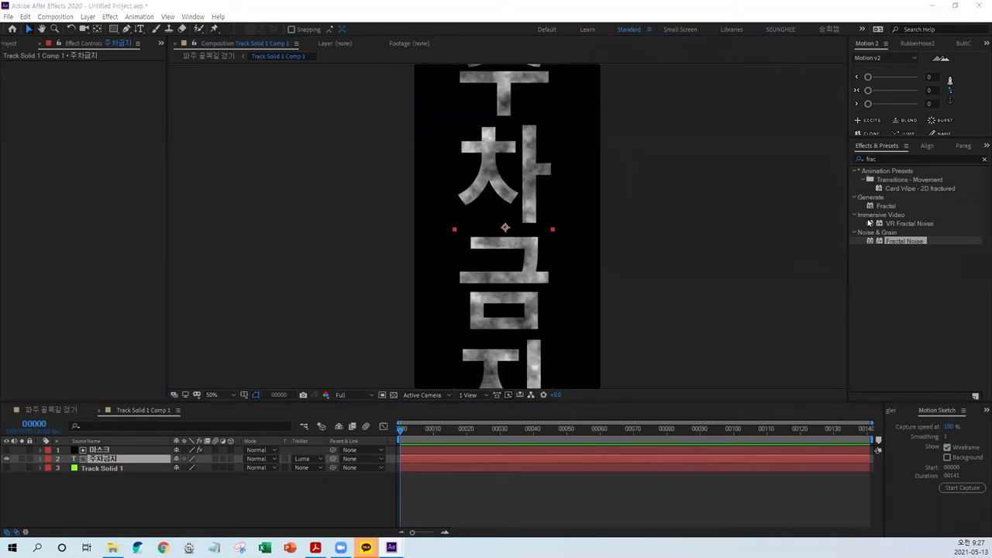
pyautogui.click(891, 159)
pyautogui.write('roug')
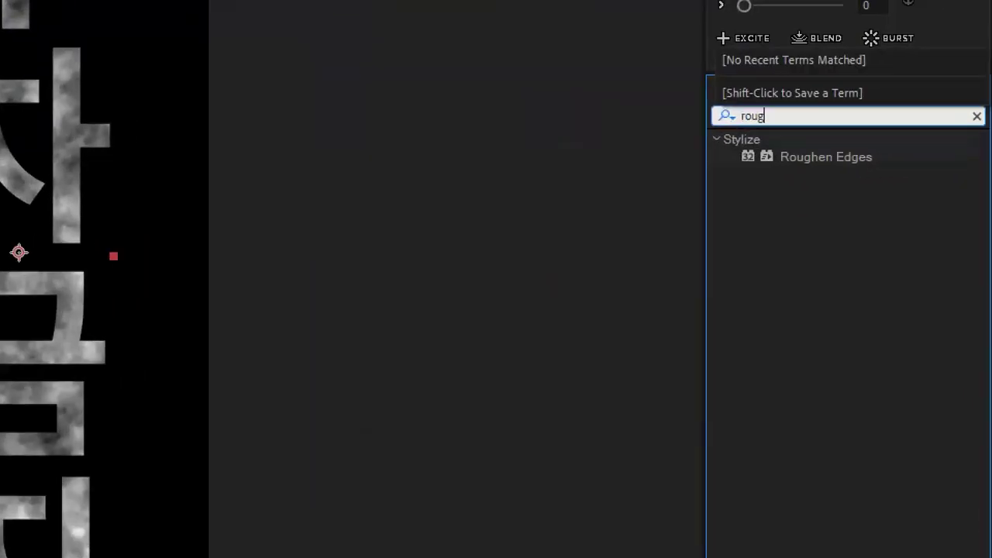
pyautogui.moveTo(791, 124)
pyautogui.mouseDown()
pyautogui.moveTo(750, 137)
pyautogui.moveTo(738, 114)
pyautogui.moveTo(770, 123)
pyautogui.mouseUp()
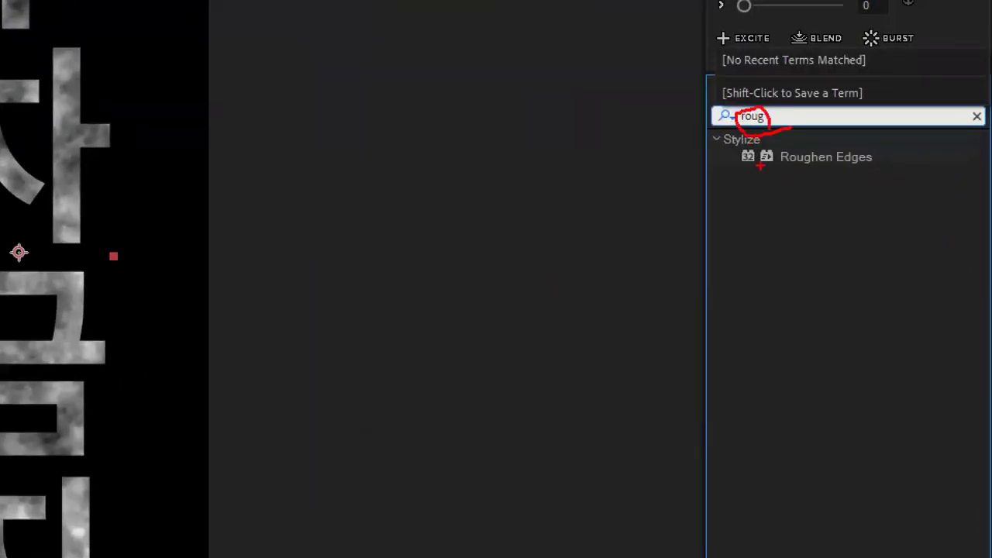
pyautogui.moveTo(746, 172)
pyautogui.mouseDown()
pyautogui.moveTo(820, 170)
pyautogui.moveTo(889, 152)
pyautogui.moveTo(766, 133)
pyautogui.moveTo(718, 145)
pyautogui.moveTo(744, 172)
pyautogui.mouseUp()
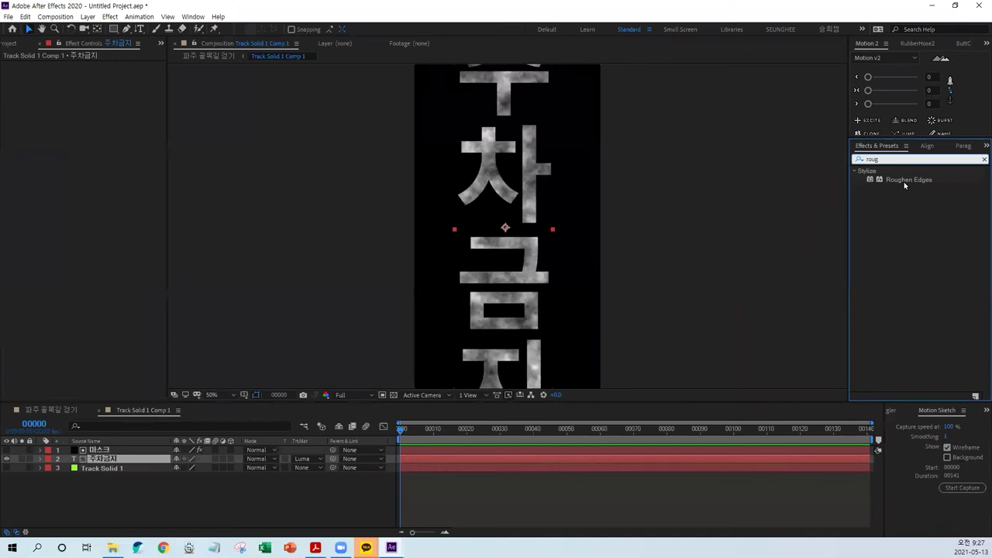
pyautogui.moveTo(903, 184); pyautogui.dragTo(108, 466)
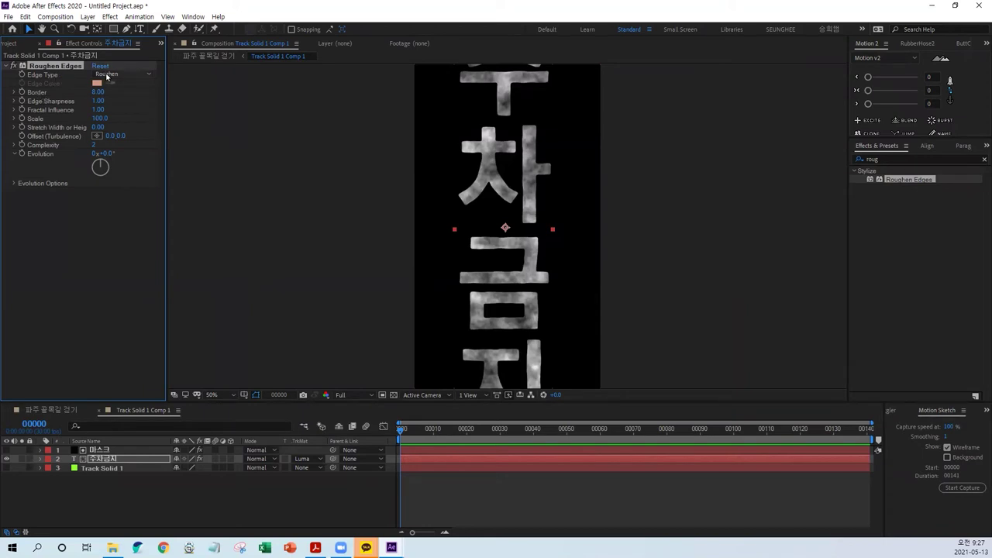
pyautogui.write('12')
pyautogui.press('Return')
# In the 파주 골목길 걷기 composition, set the Z Rotation of the road lettering layer Track Solid 1 Comp 1 to 19°
pyautogui.click(48, 410)
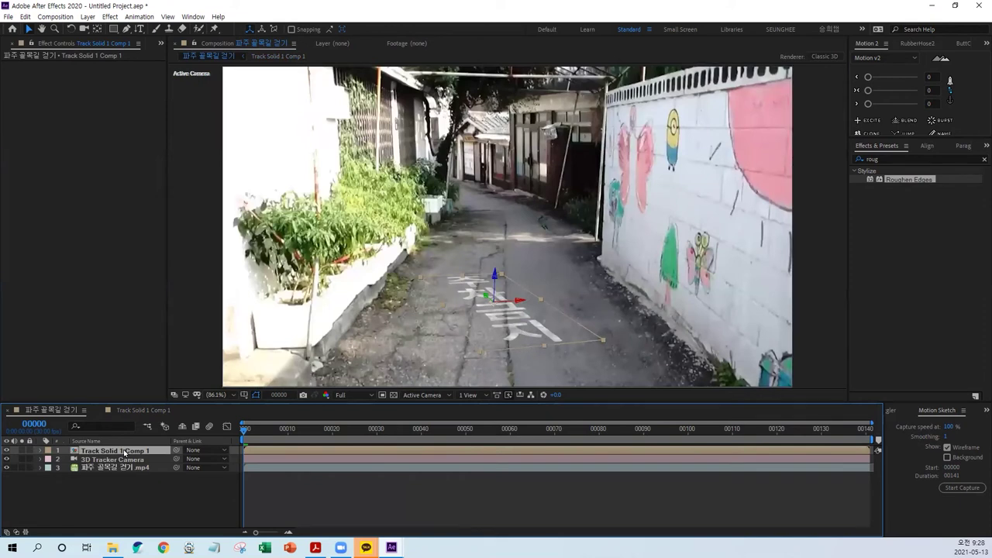
pyautogui.press('r')
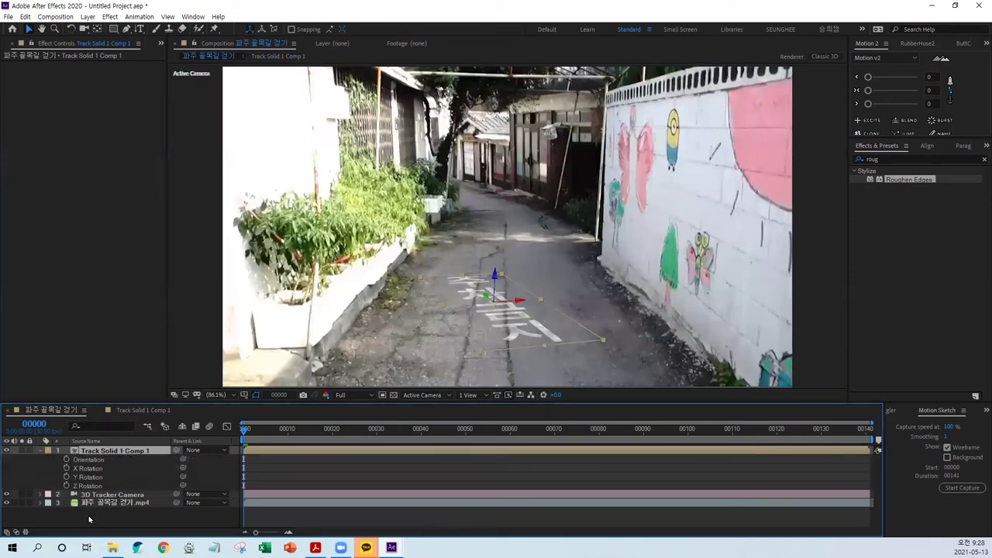
pyautogui.click(15, 532)
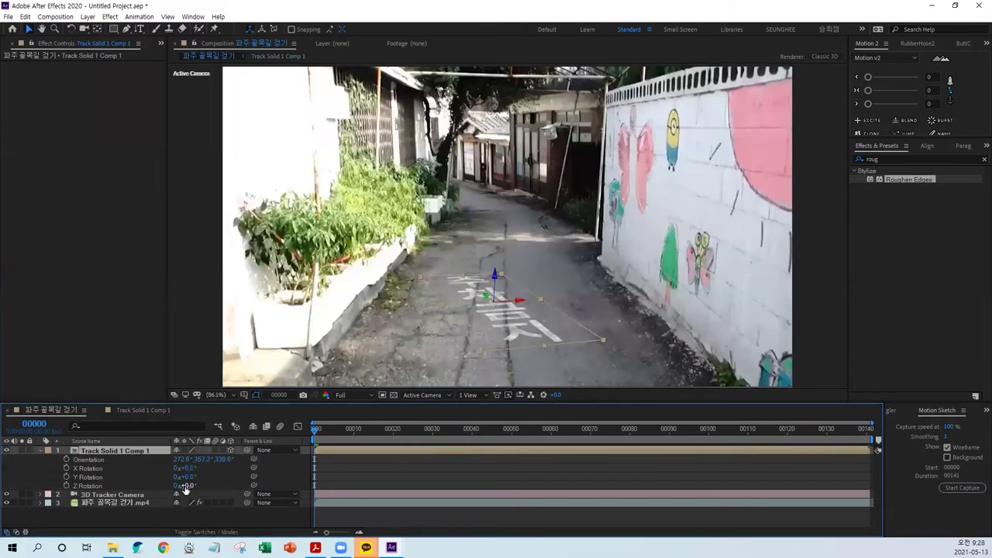
pyautogui.moveTo(186, 485); pyautogui.dragTo(194, 486)
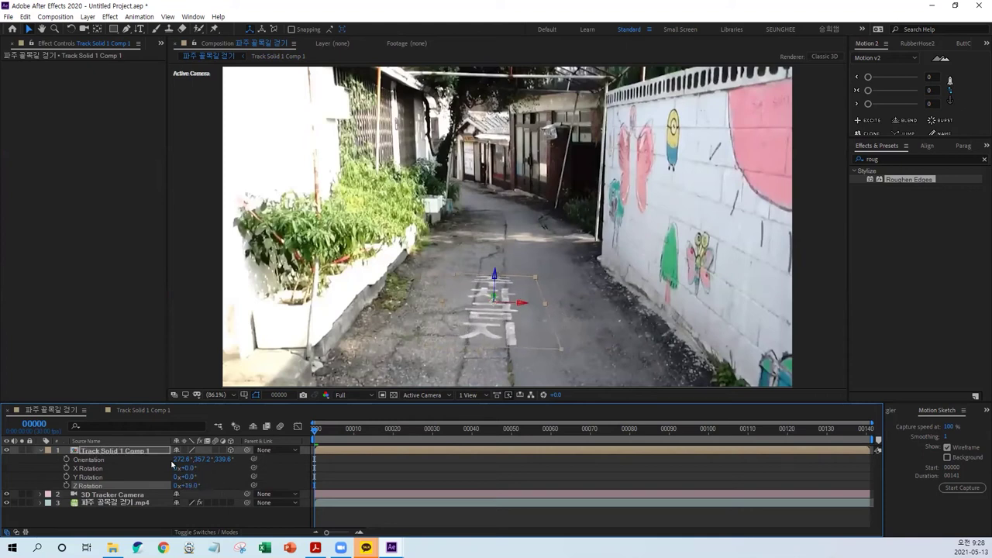
# Scale Track Solid 1 Comp 1 to 150% on all axes and set its X position to 578.3
pyautogui.click(110, 452)
pyautogui.hotkey('shift', 's')
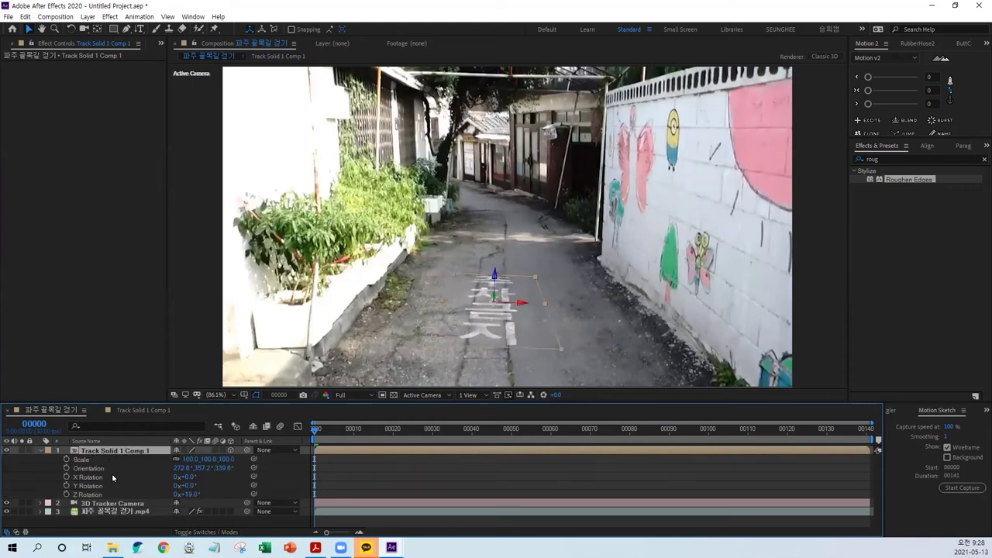
pyautogui.moveTo(208, 463); pyautogui.dragTo(234, 460)
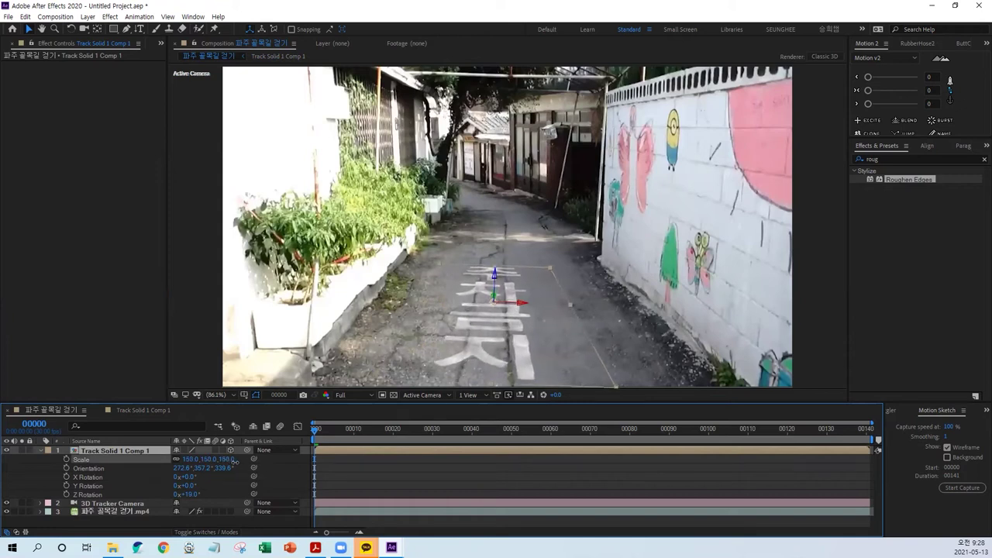
pyautogui.click(119, 450)
pyautogui.hotkey('shift', 'p')
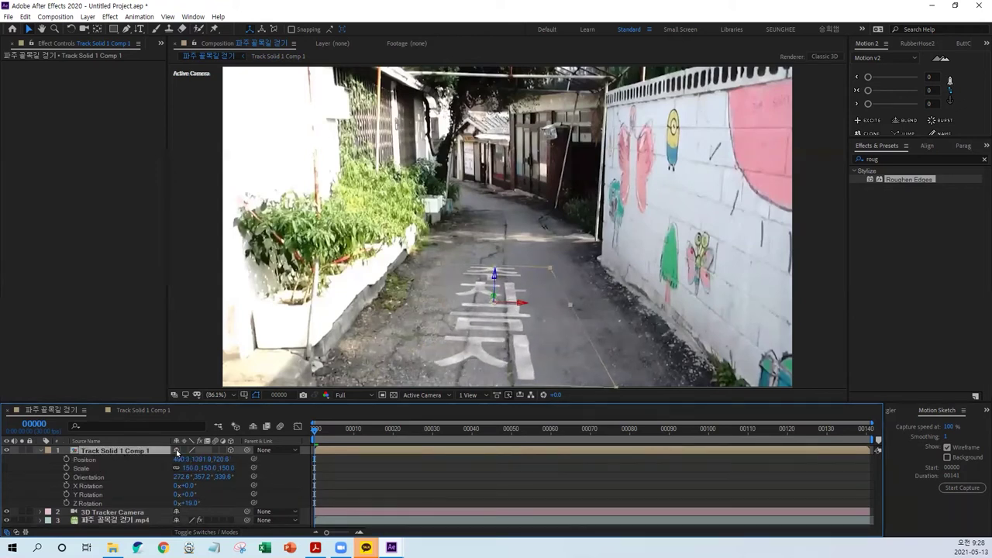
pyautogui.moveTo(178, 459); pyautogui.dragTo(221, 458)
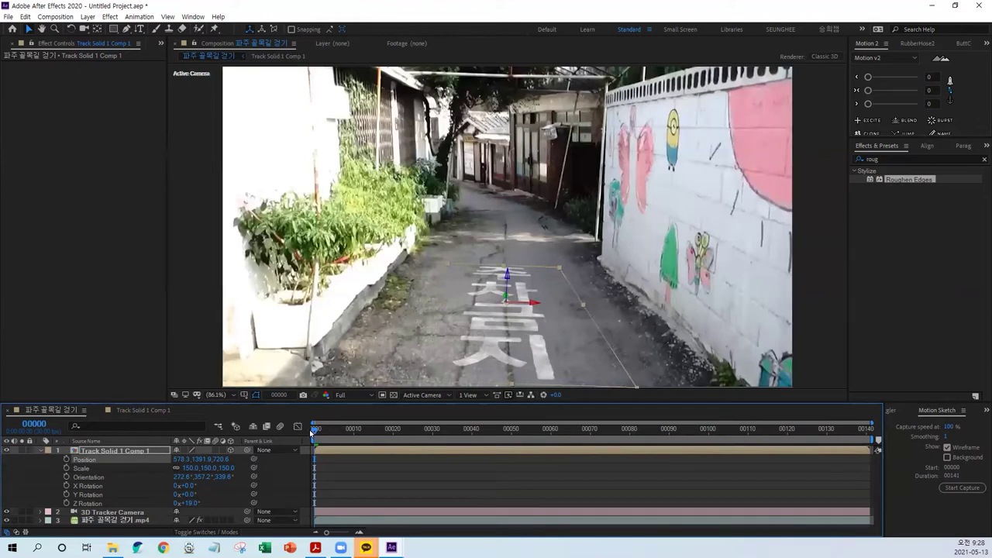
# Preview the composition to check how the lettering follows the road, and return to frame 0
pyautogui.click(511, 471)
pyautogui.press('space')
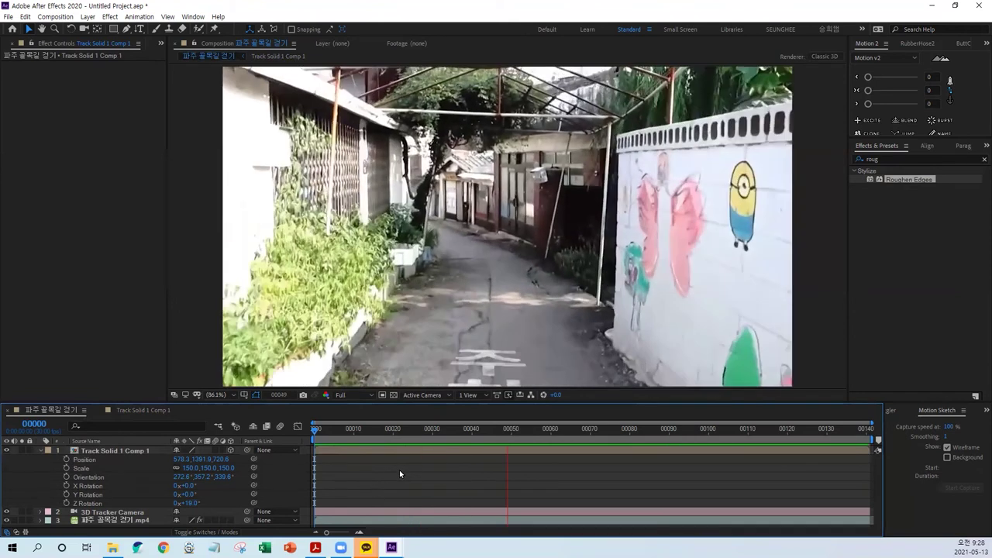
pyautogui.click(558, 430)
pyautogui.click(315, 428)
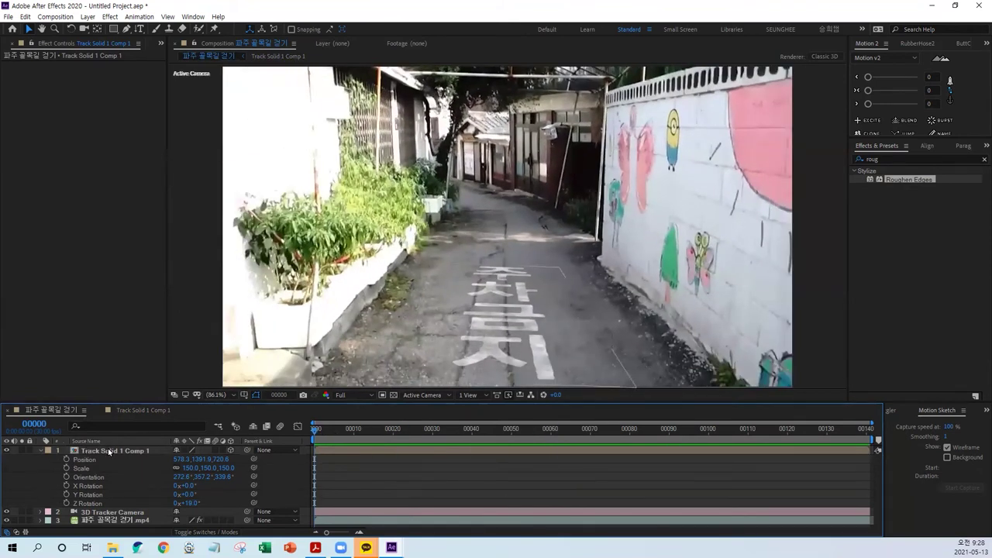
pyautogui.click(109, 451)
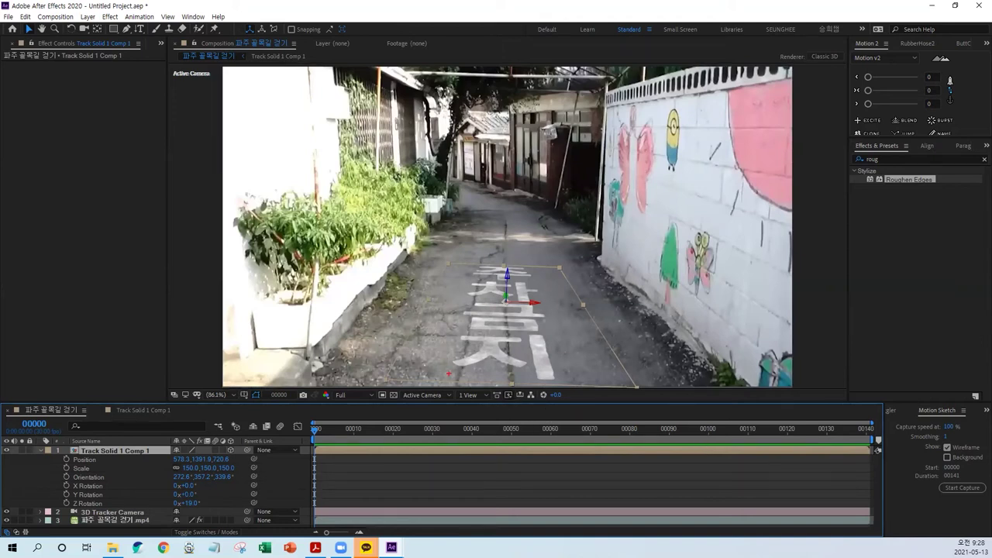
pyautogui.moveTo(453, 377); pyautogui.dragTo(473, 162)
pyautogui.moveTo(556, 385)
pyautogui.mouseDown()
pyautogui.moveTo(551, 355)
pyautogui.moveTo(509, 206)
pyautogui.mouseUp()
pyautogui.moveTo(327, 392); pyautogui.dragTo(453, 147)
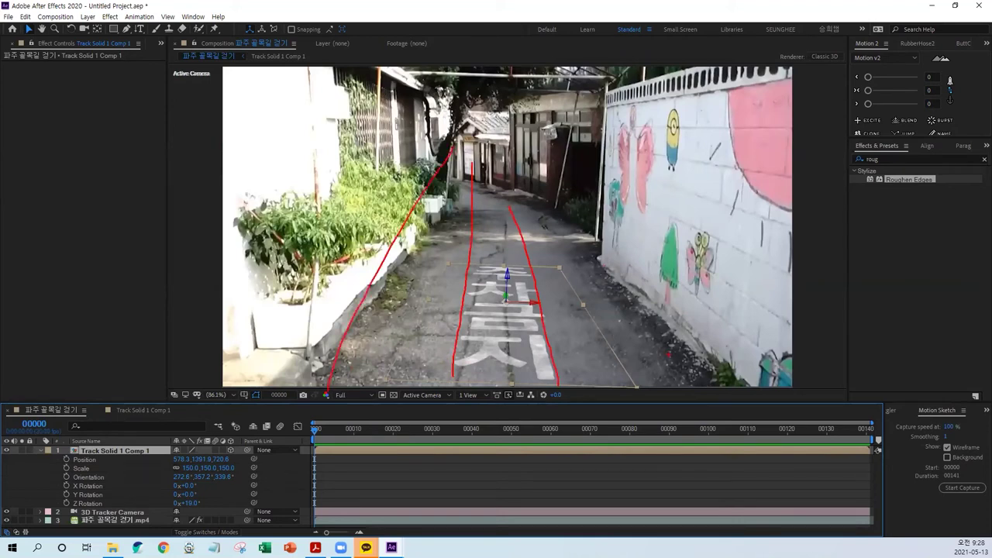
pyautogui.moveTo(735, 390); pyautogui.dragTo(560, 161)
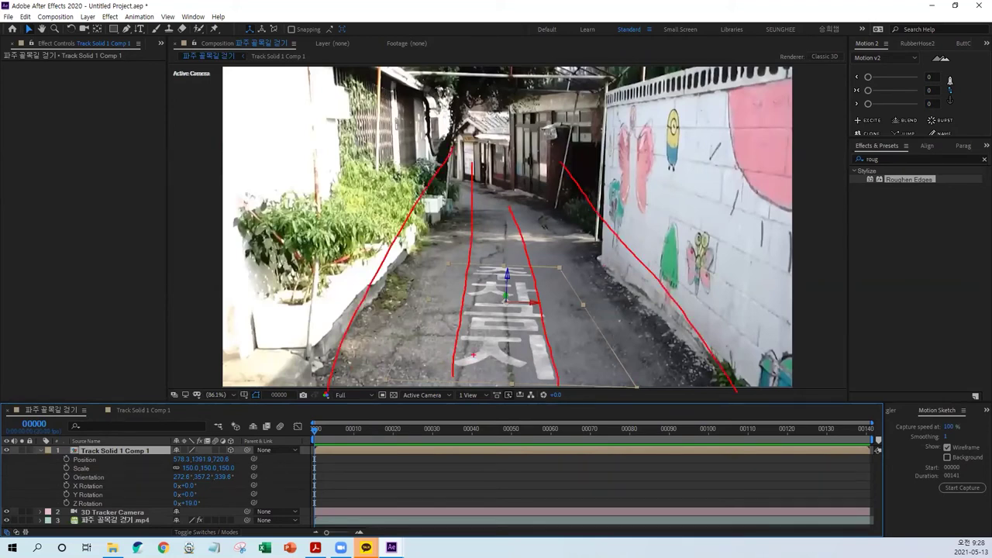
pyautogui.moveTo(425, 249)
pyautogui.mouseDown()
pyautogui.moveTo(559, 234)
pyautogui.moveTo(600, 428)
pyautogui.moveTo(431, 429)
pyautogui.mouseUp()
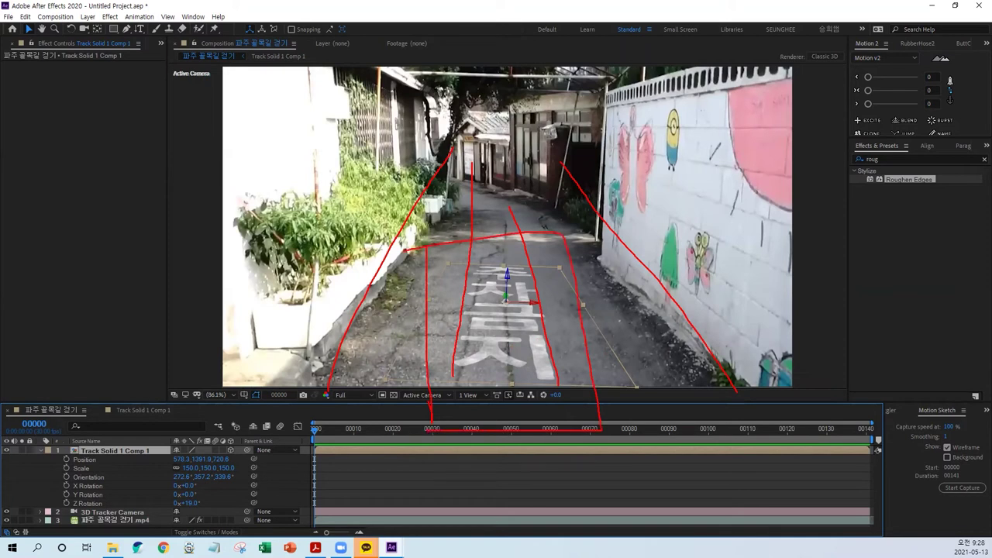
pyautogui.press('Escape')
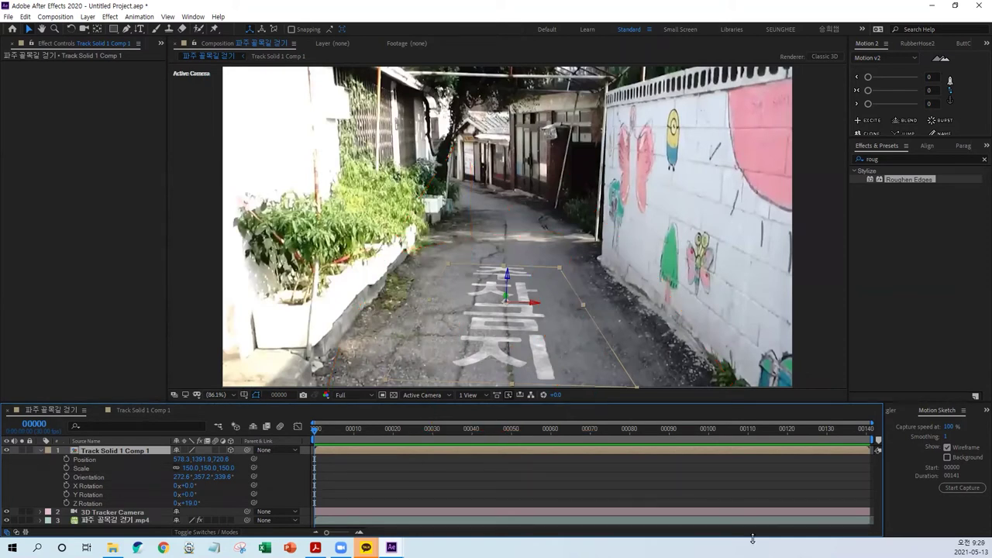
# Replay the composition to check the lettering's perspective against the alley
pyautogui.press('space')
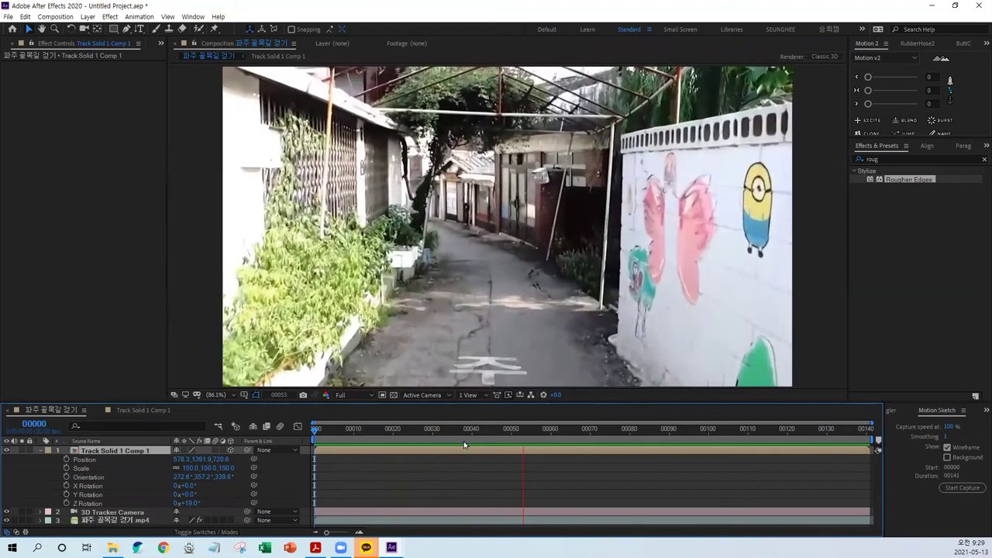
pyautogui.press('space')
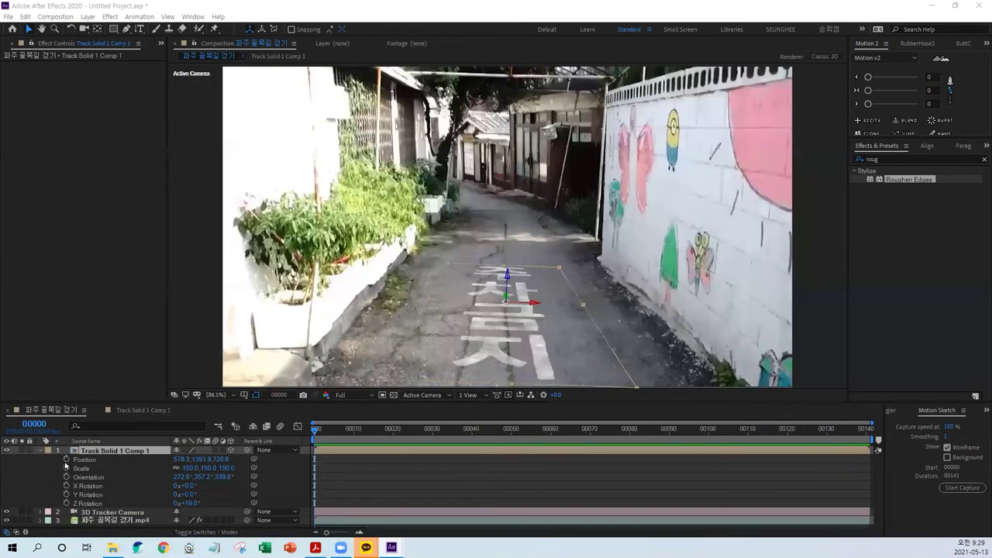
# Using the footage's 3D Camera Tracker, pick a target lying flat on the mural wall and create a track solid there
pyautogui.click(41, 450)
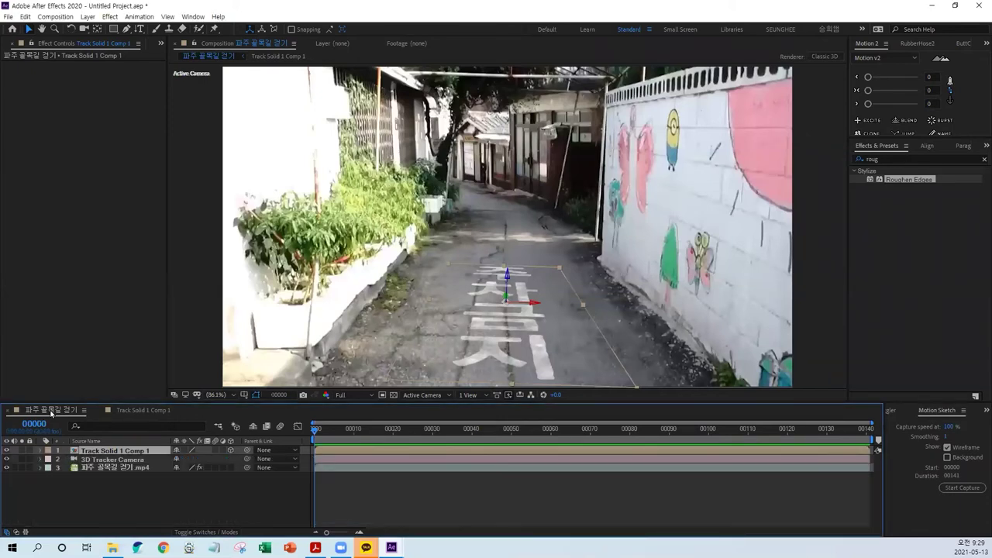
pyautogui.click(130, 467)
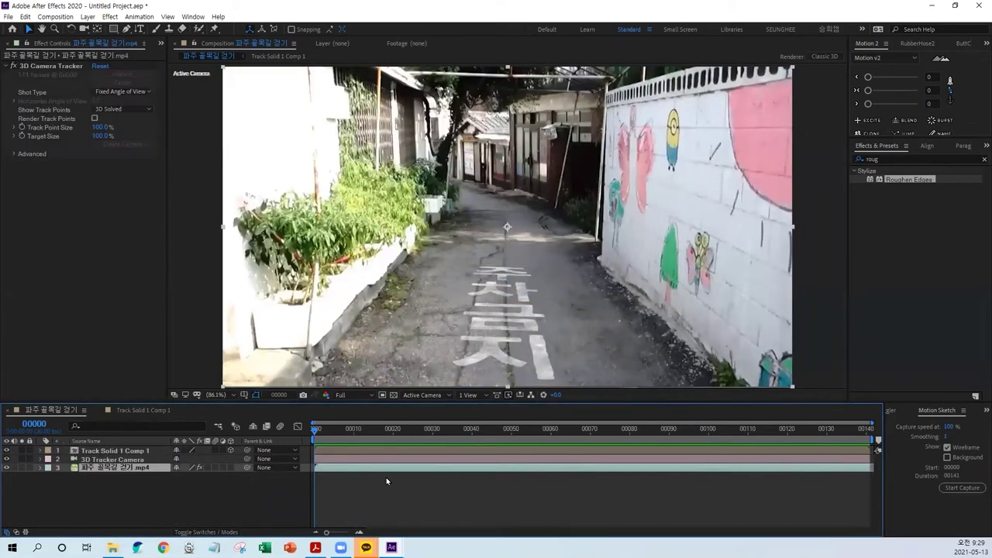
pyautogui.click(63, 68)
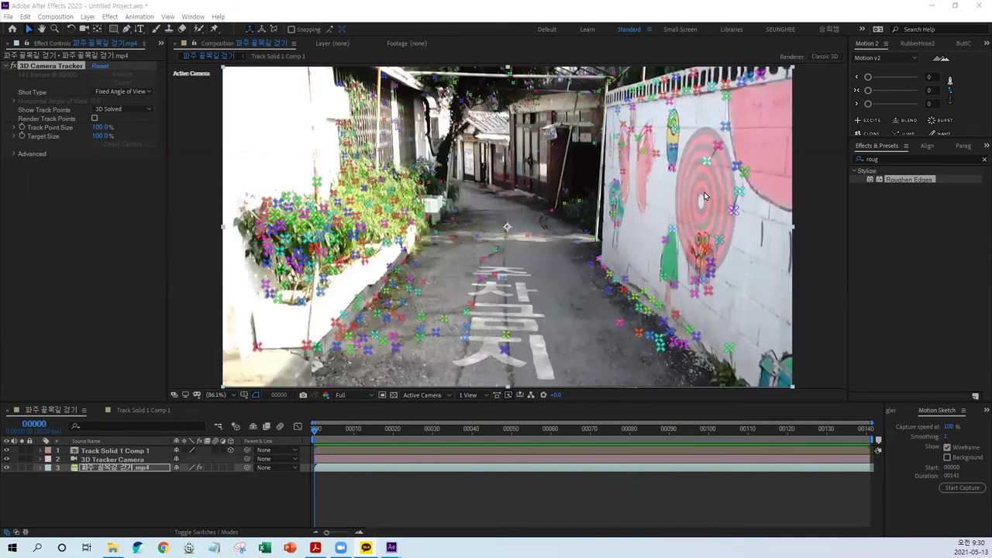
pyautogui.click(704, 196)
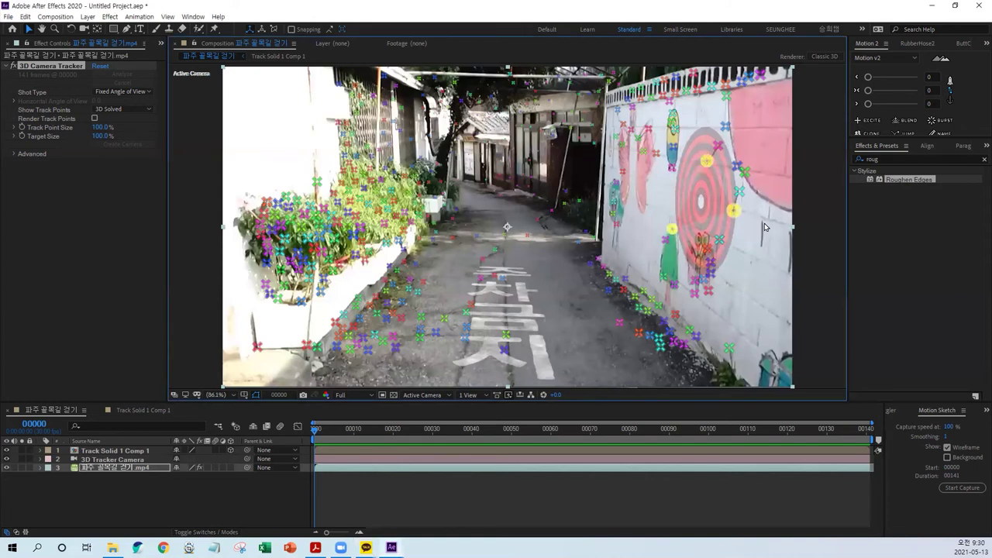
pyautogui.rightClick(704, 199)
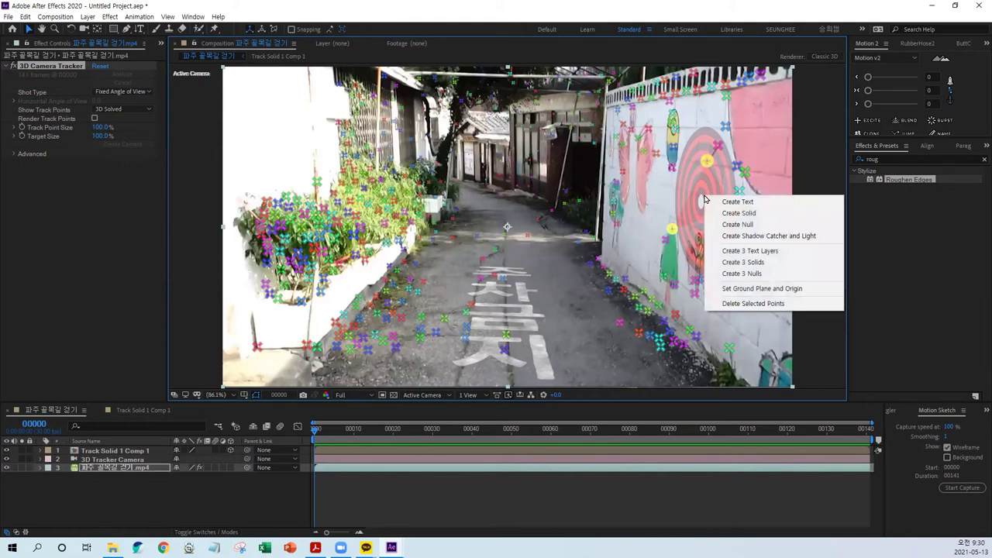
pyautogui.click(750, 214)
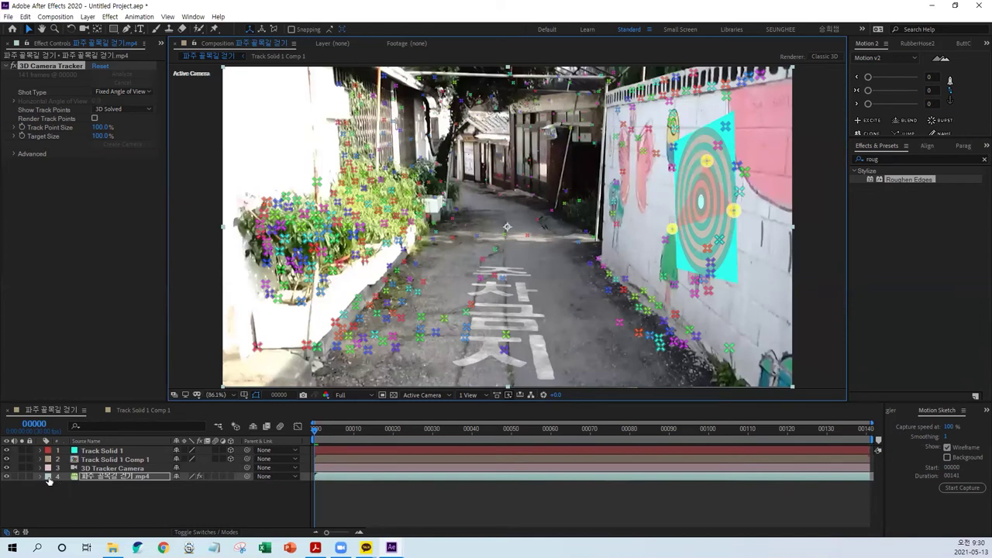
# Preview how the new solid sticks to the mural wall, and return to frame 0
pyautogui.click(97, 516)
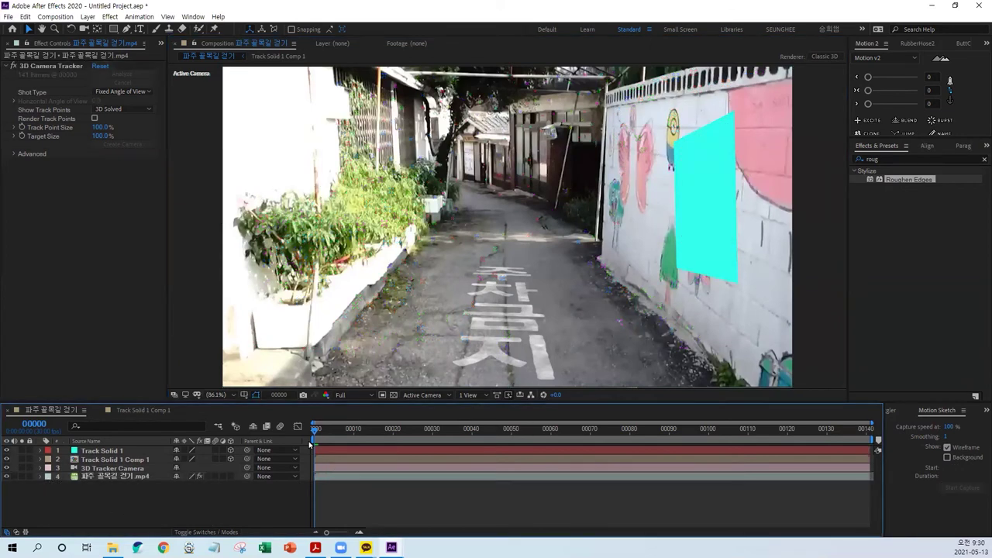
pyautogui.press('space')
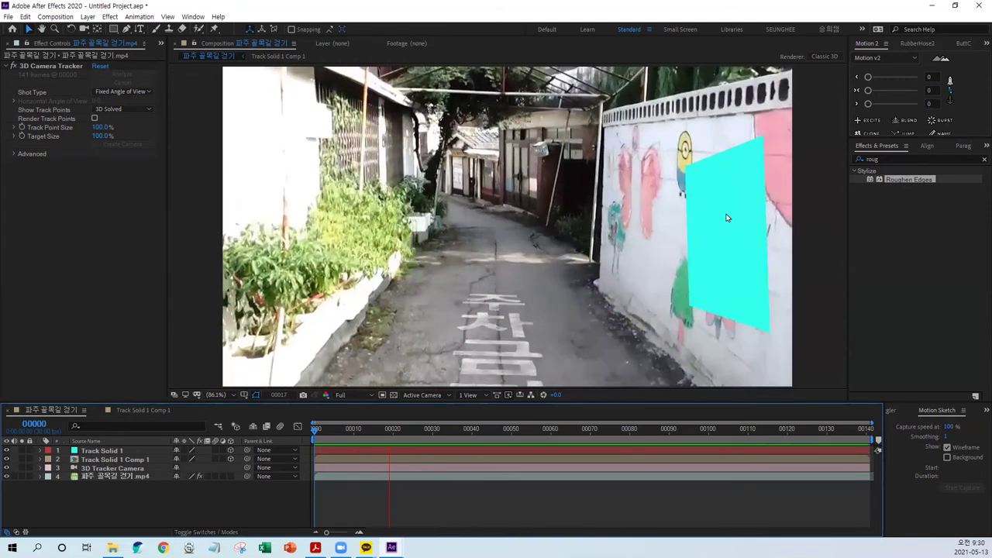
pyautogui.click(514, 428)
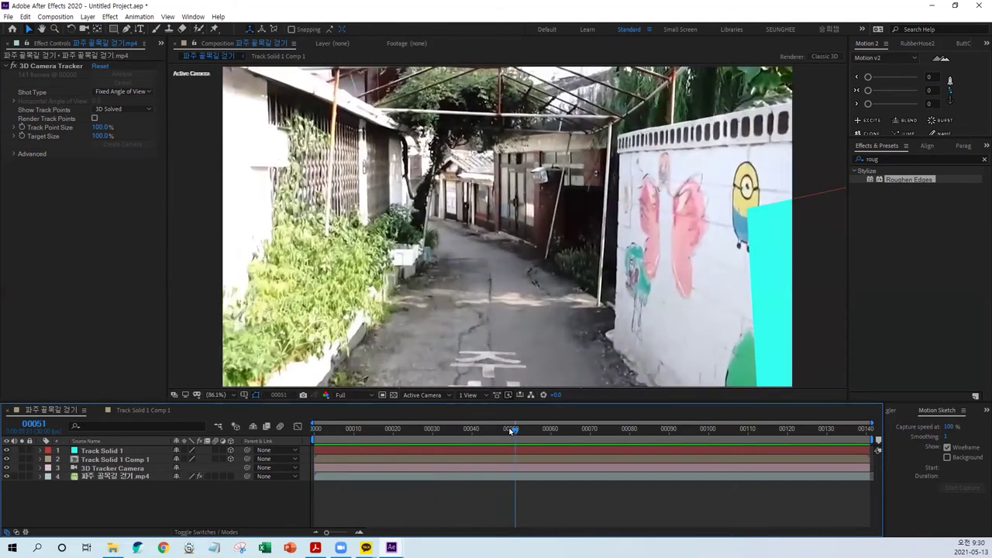
pyautogui.moveTo(514, 429); pyautogui.dragTo(316, 428)
# Pre-compose the wall's Track Solid 1, leaving all attributes in 파주 골목길 걷기
pyautogui.click(97, 451)
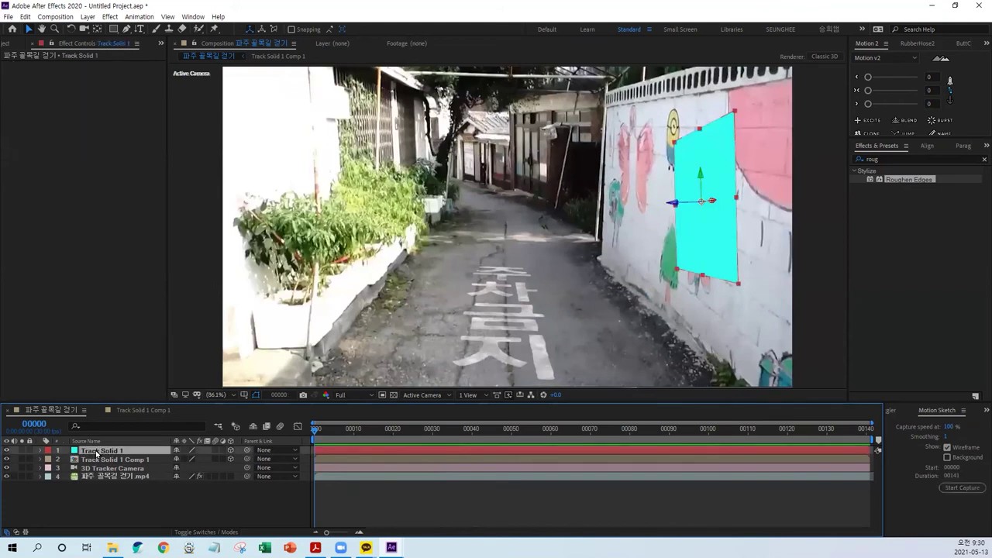
pyautogui.rightClick(97, 451)
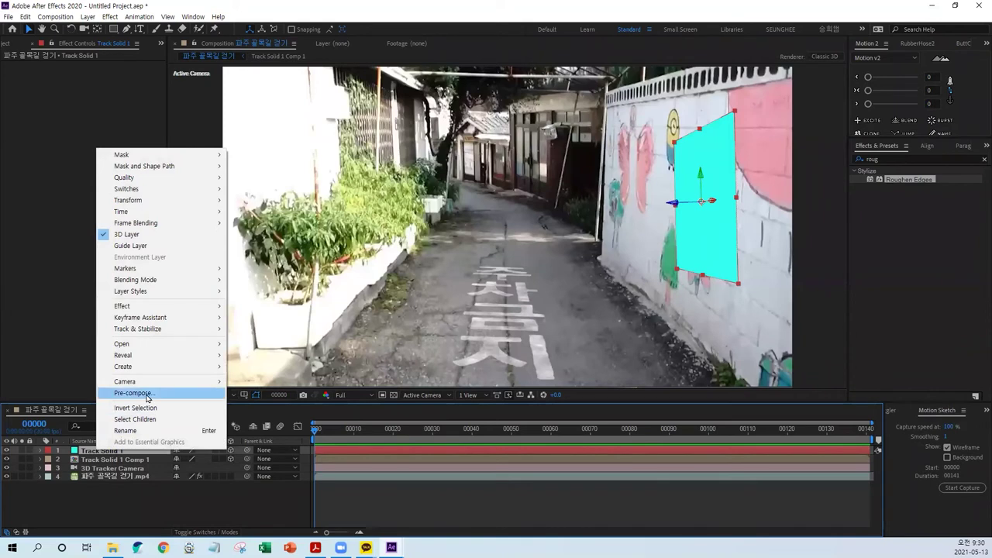
pyautogui.click(133, 393)
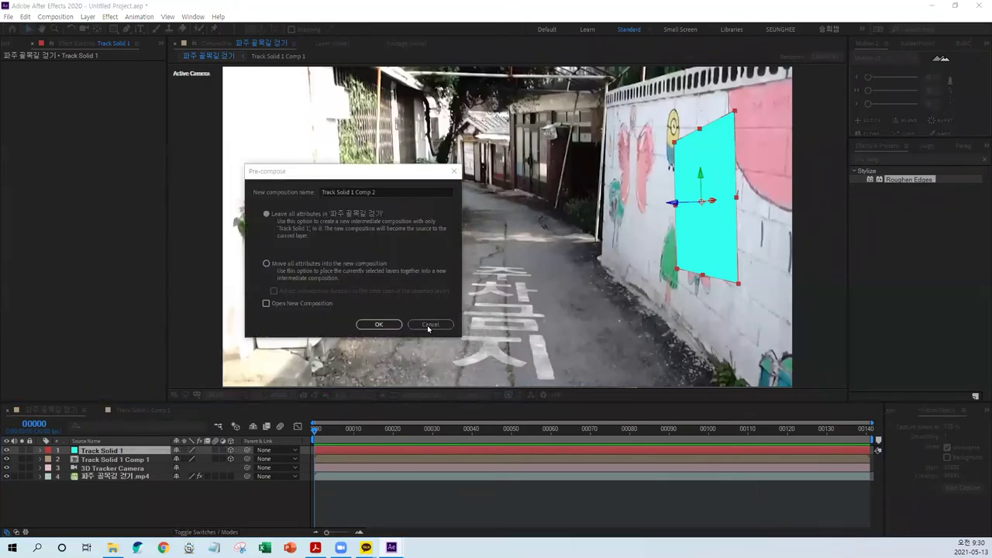
pyautogui.click(378, 324)
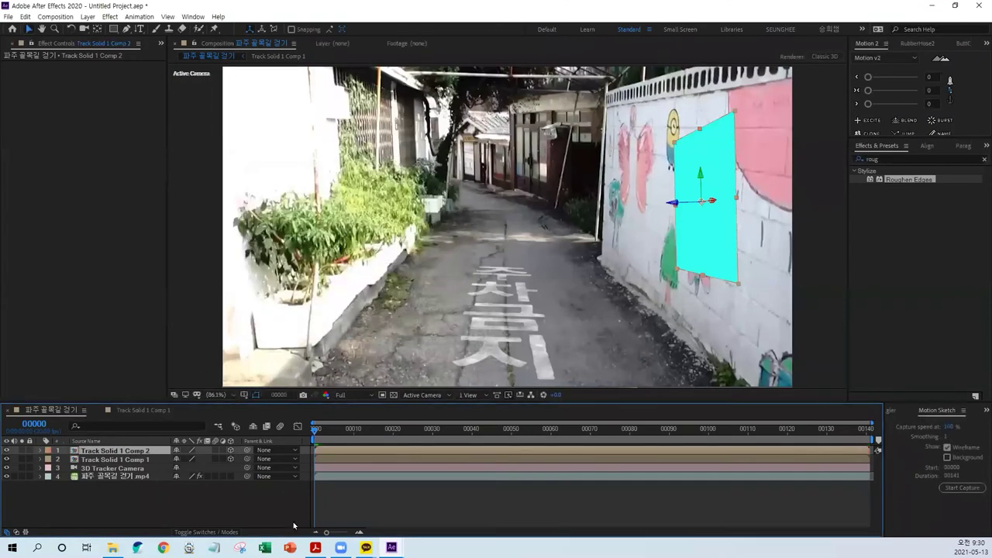
# Open Track Solid 1 Comp 2 and draw a closed, rounded white head shape with the Pen tool in the upper-left area of the cyan solid
pyautogui.doubleClick(76, 452)
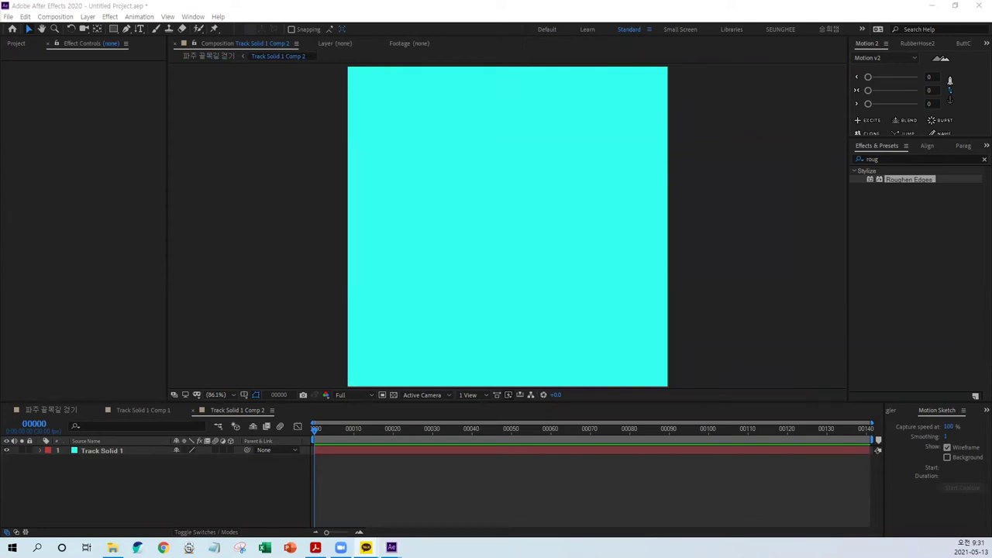
pyautogui.click(93, 450)
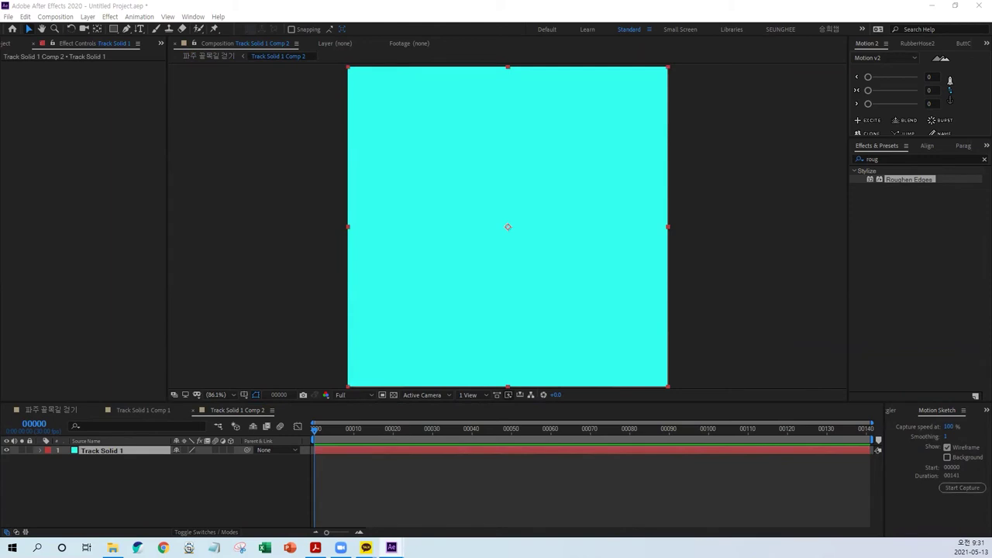
pyautogui.click(417, 486)
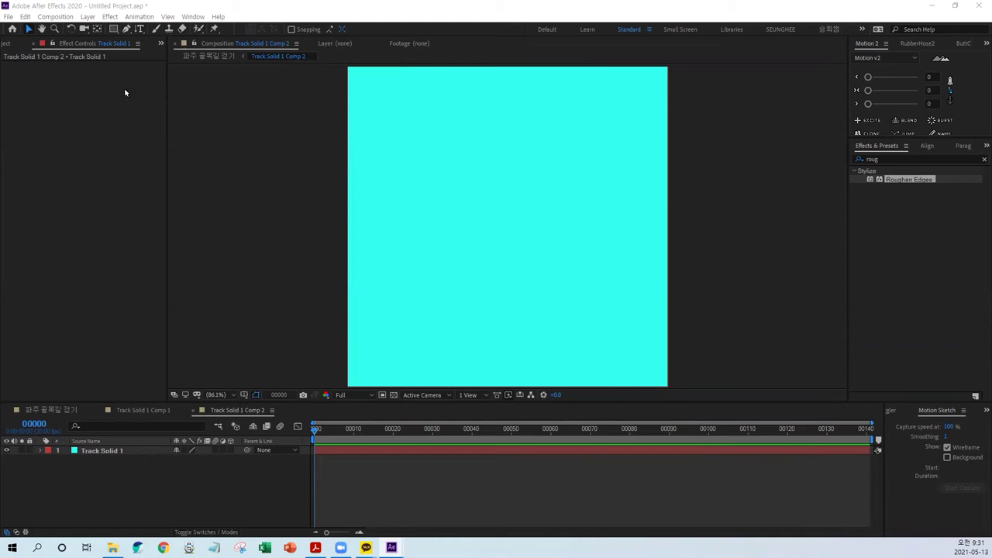
pyautogui.click(126, 29)
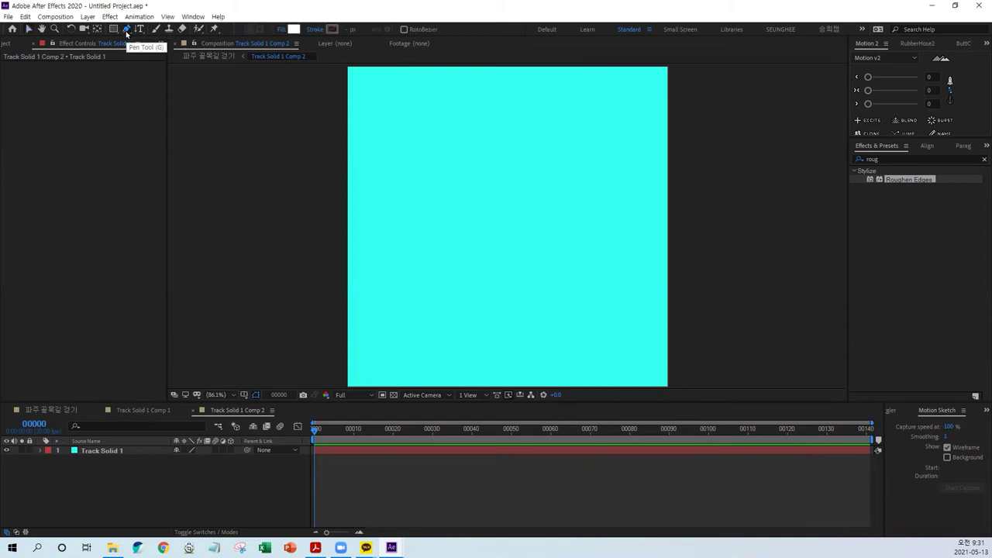
pyautogui.click(442, 137)
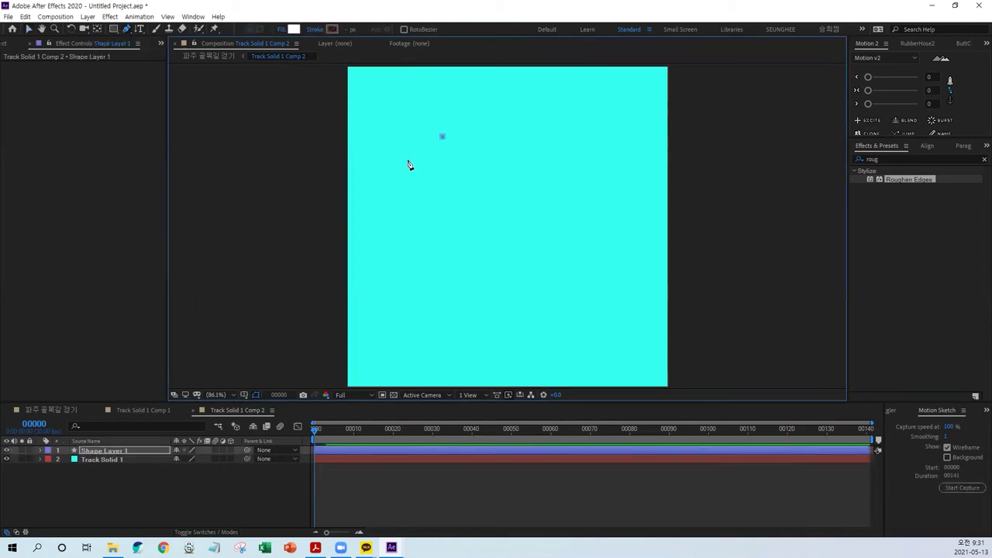
pyautogui.moveTo(404, 161); pyautogui.dragTo(404, 174)
pyautogui.moveTo(444, 199); pyautogui.dragTo(471, 200)
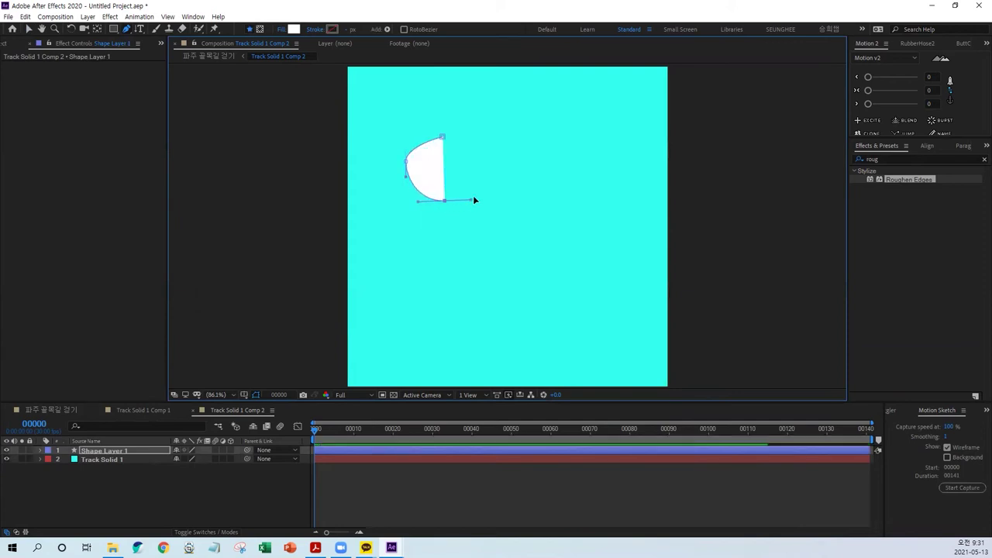
pyautogui.moveTo(485, 166); pyautogui.dragTo(429, 145)
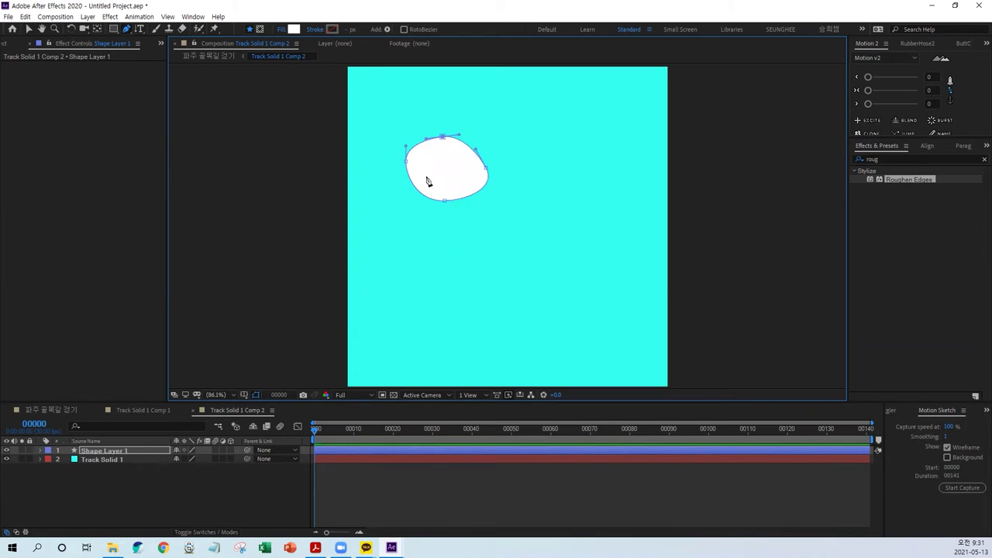
# On a separate shape layer, draw an open bent path for the torso and one leg, running down from inside the head
pyautogui.click(476, 506)
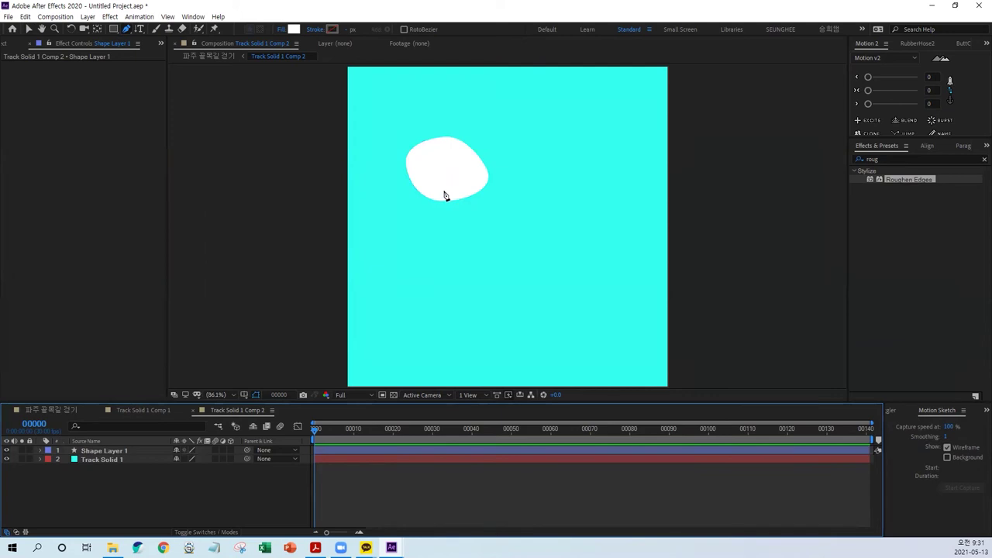
pyautogui.click(443, 190)
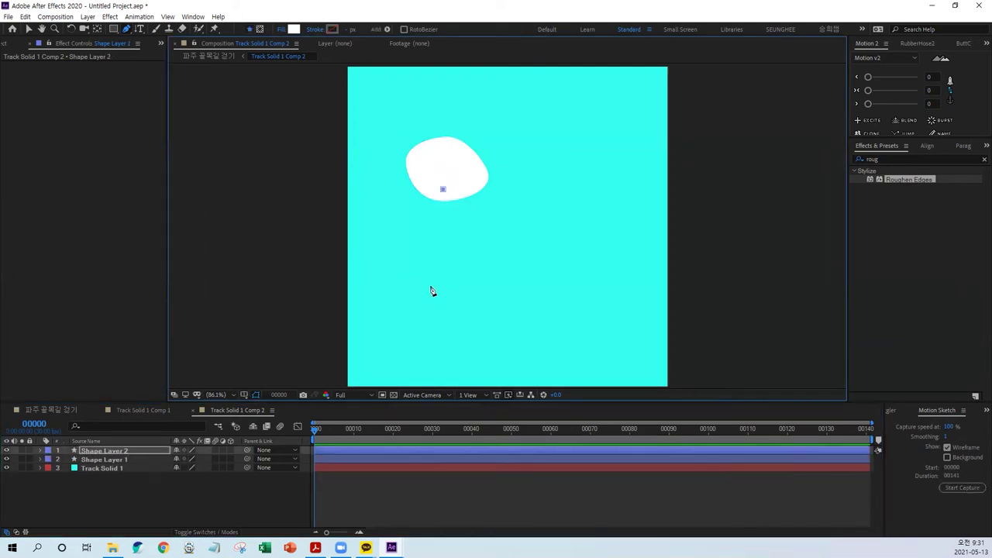
pyautogui.click(439, 251)
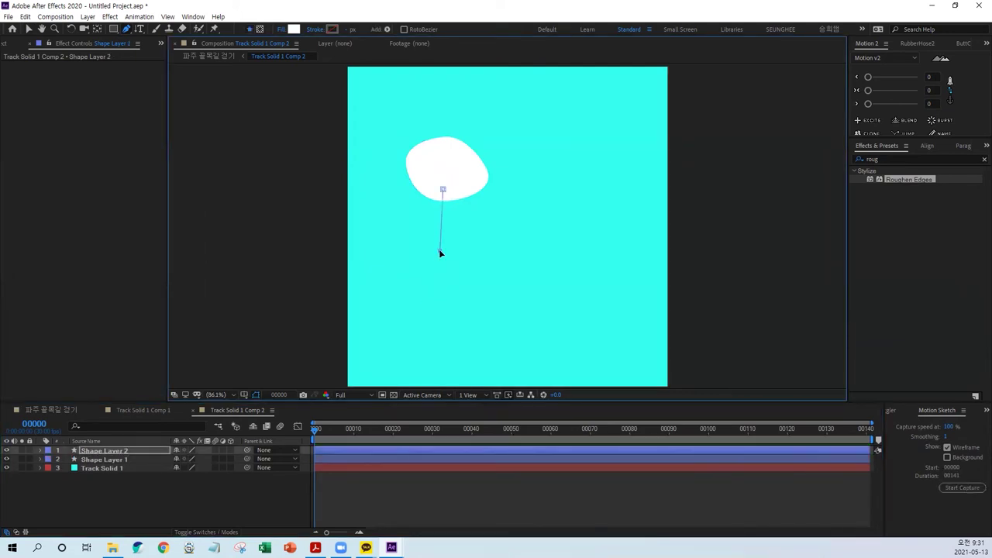
pyautogui.click(409, 303)
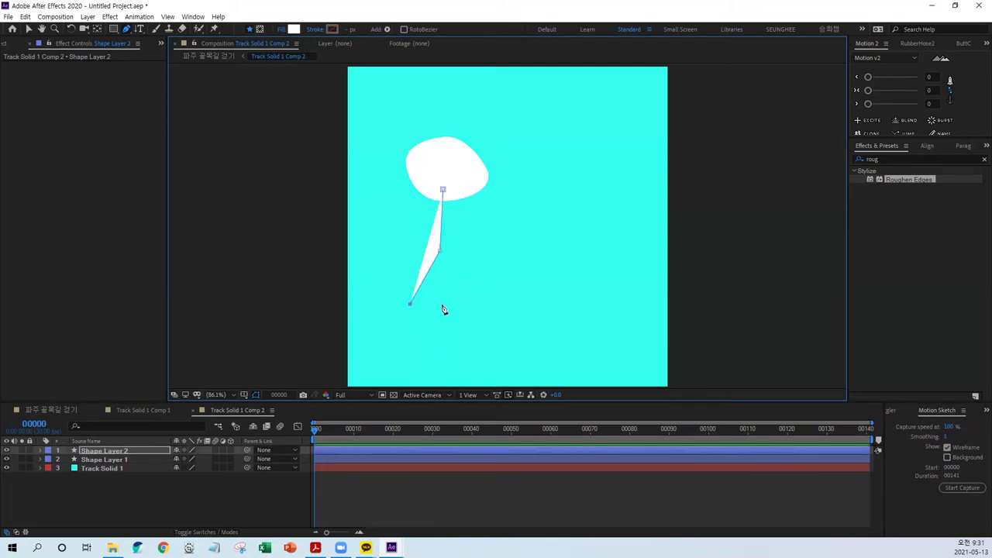
# Set the torso-and-leg path to no fill, with a white FFFFFF stroke 22 px wide
pyautogui.click(283, 30)
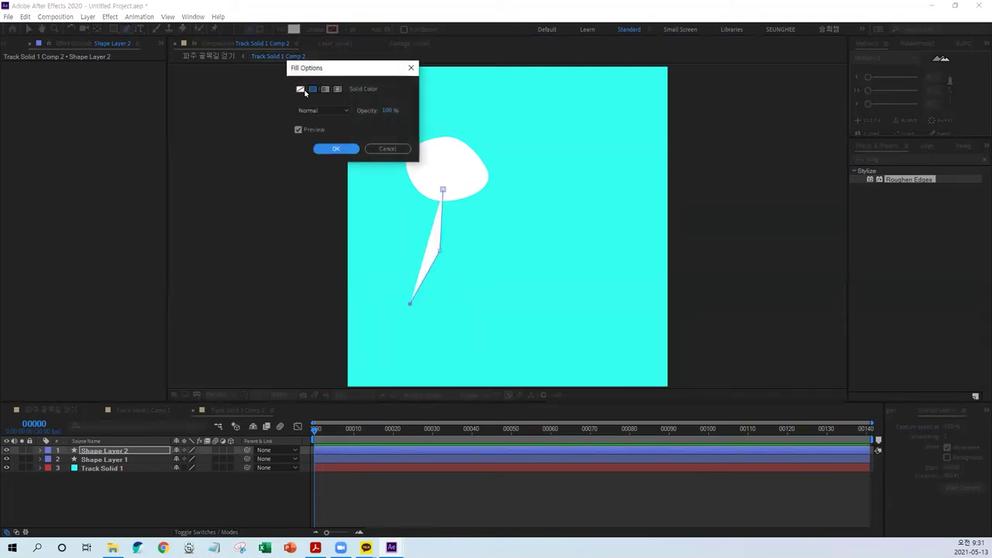
pyautogui.click(301, 89)
pyautogui.click(335, 148)
pyautogui.click(331, 30)
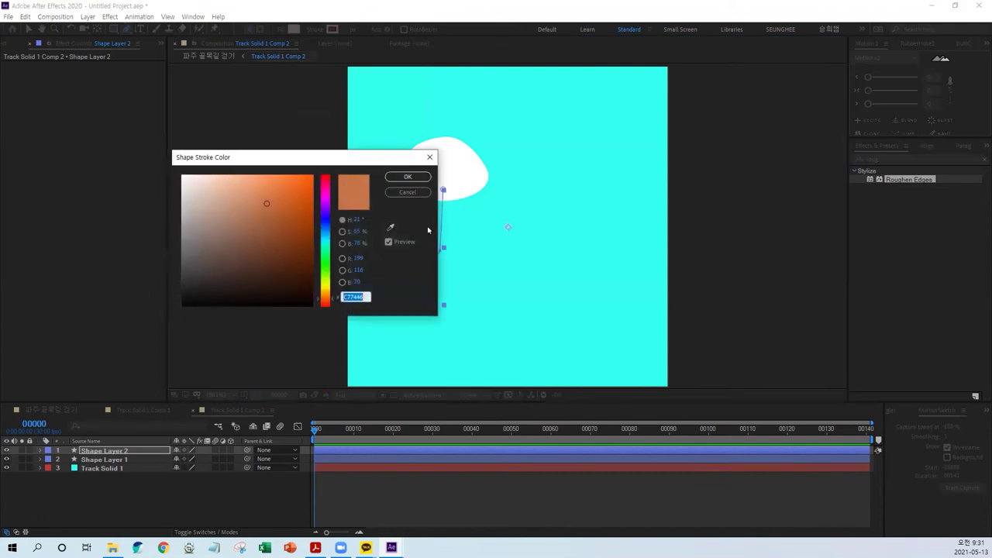
pyautogui.moveTo(193, 184); pyautogui.dragTo(152, 162)
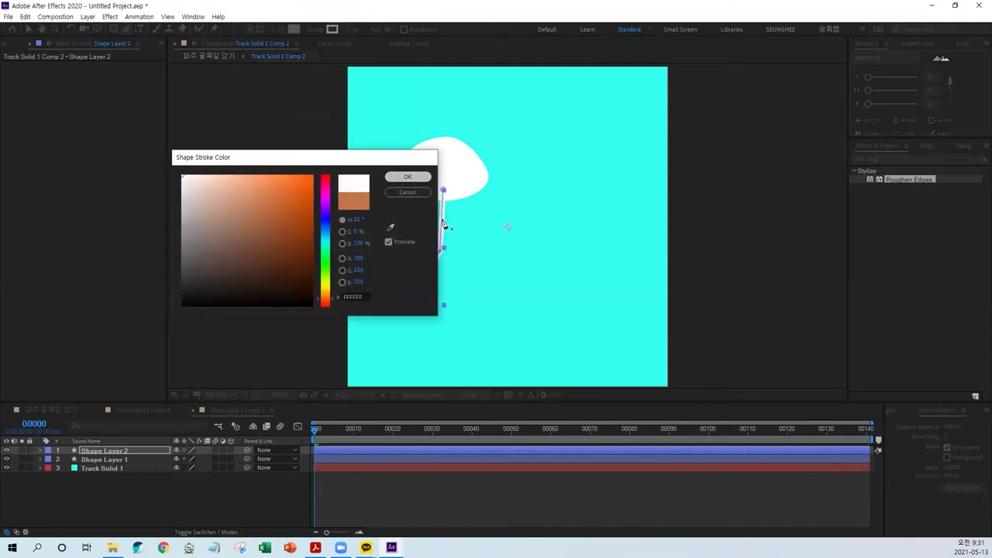
pyautogui.click(408, 177)
pyautogui.moveTo(350, 29); pyautogui.dragTo(354, 28)
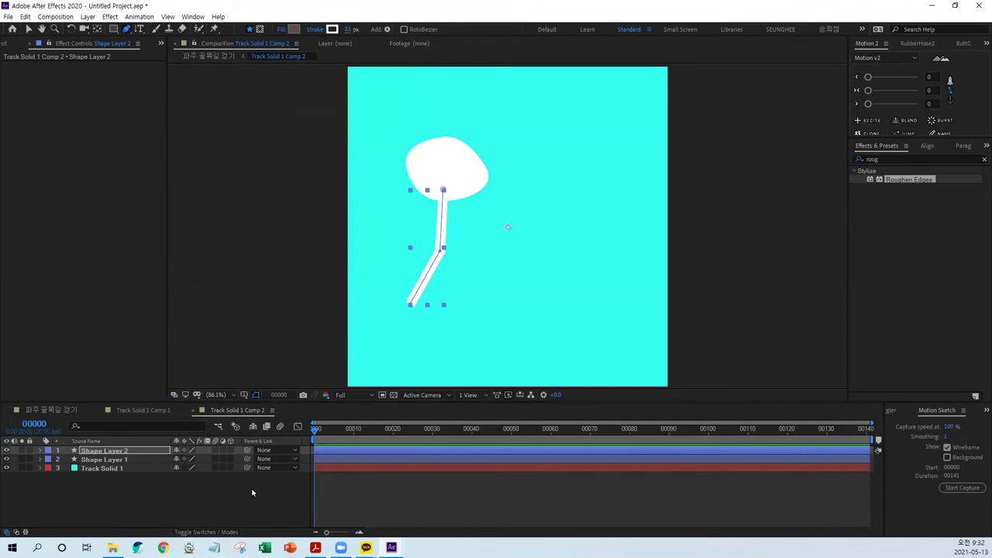
# Apply rounded caps to the torso-and-leg stroke on Shape Layer 2 with ButtCapper, and deselect the layer
pyautogui.click(128, 451)
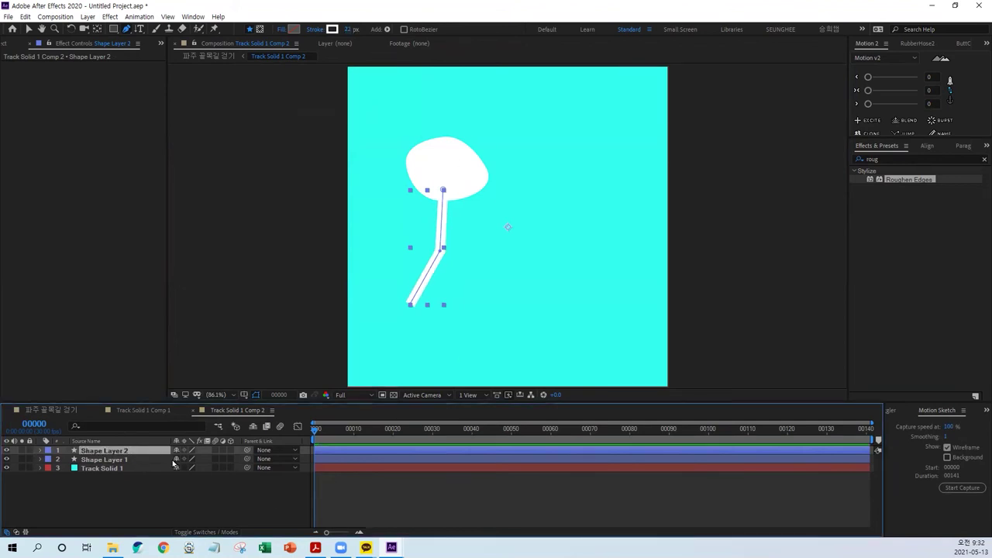
pyautogui.click(964, 45)
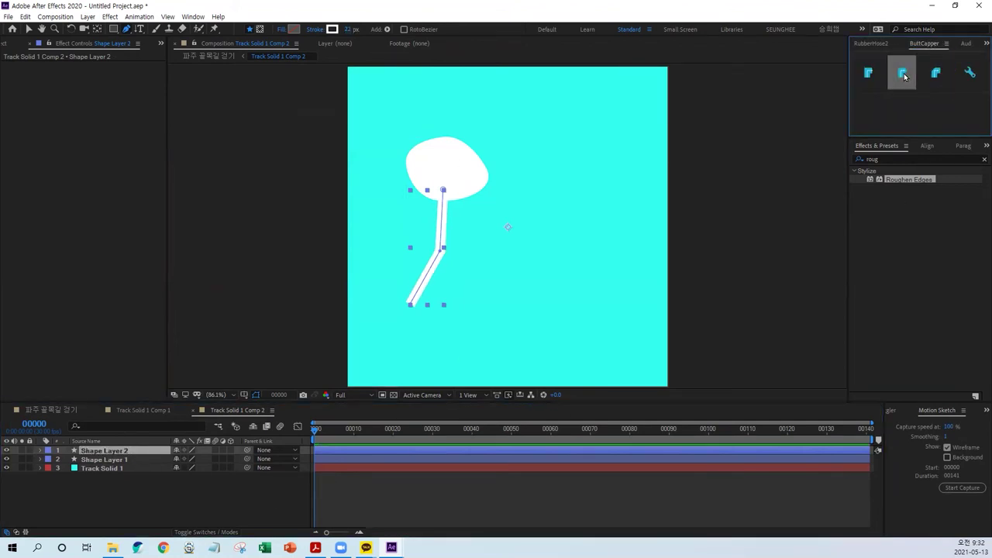
pyautogui.click(452, 484)
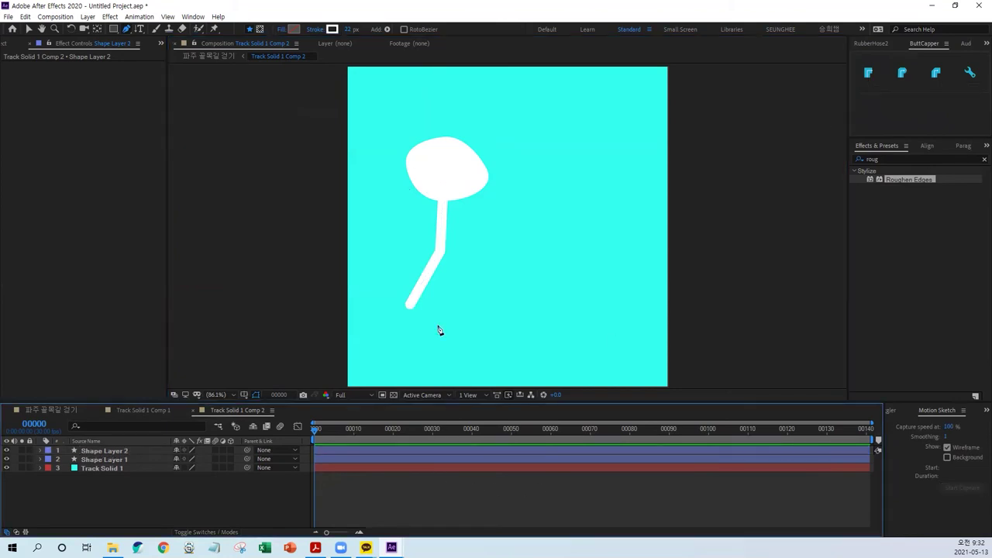
# Draw the figure's second leg down from the hip as a separate shape layer and give its stroke rounded caps
pyautogui.click(439, 249)
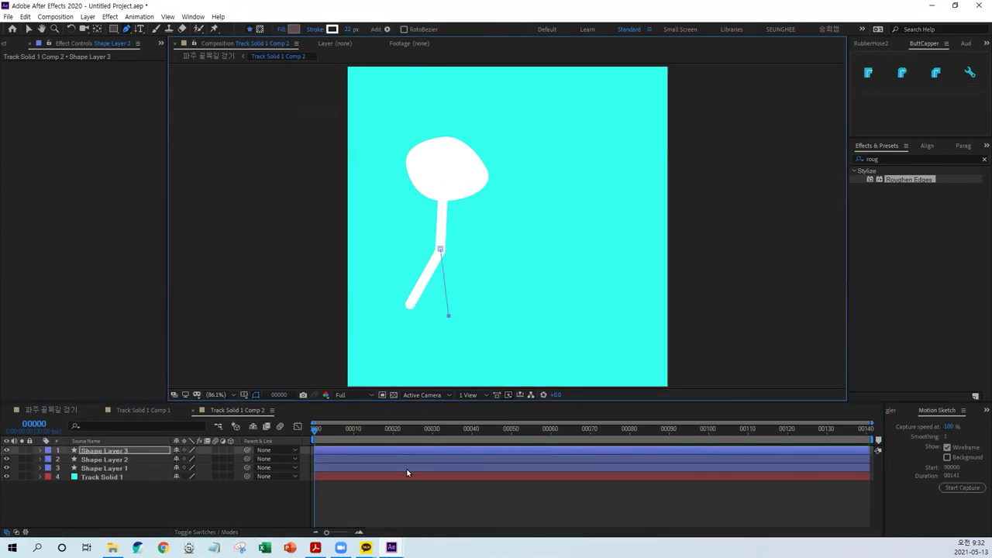
pyautogui.click(448, 314)
pyautogui.click(899, 73)
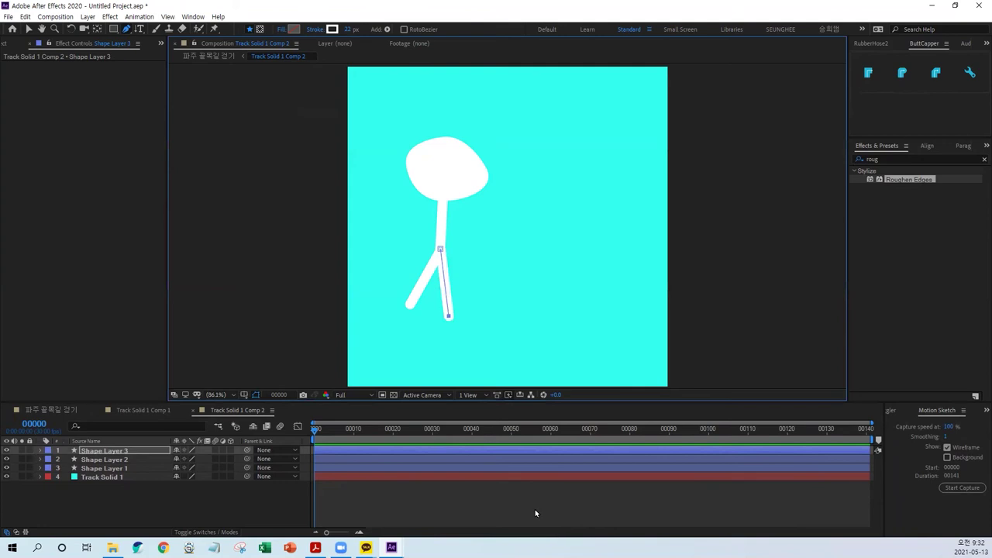
pyautogui.click(534, 509)
# Draw two raised arms outward from the torso, each on its own shape layer, with round-capped strokes
pyautogui.click(436, 227)
pyautogui.click(406, 208)
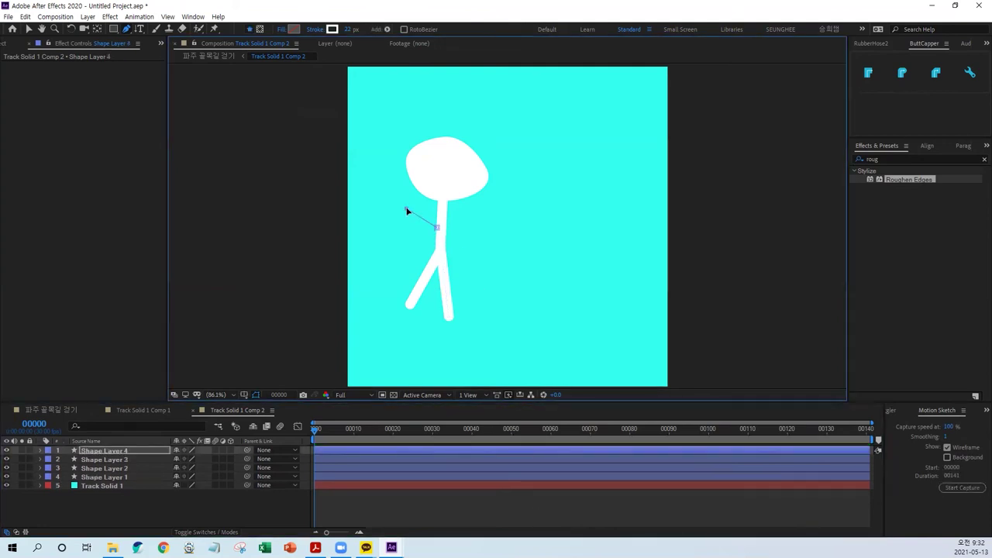
pyautogui.click(902, 72)
pyautogui.click(501, 511)
pyautogui.click(443, 232)
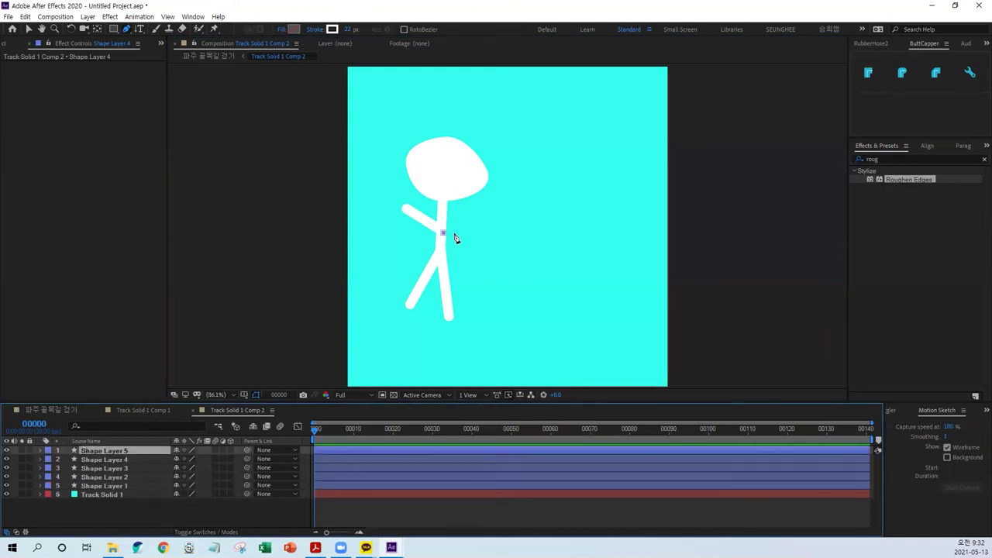
pyautogui.click(468, 221)
pyautogui.click(902, 73)
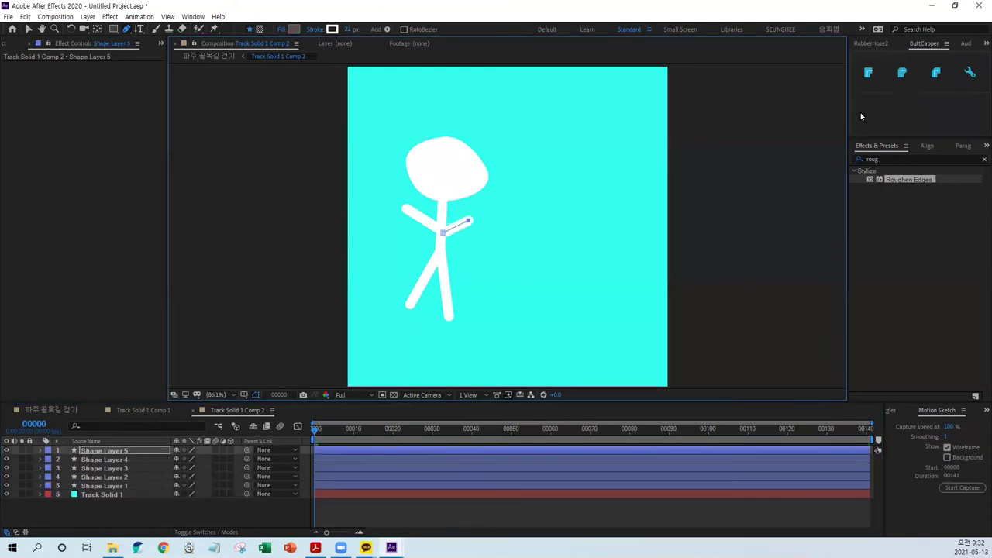
pyautogui.click(462, 502)
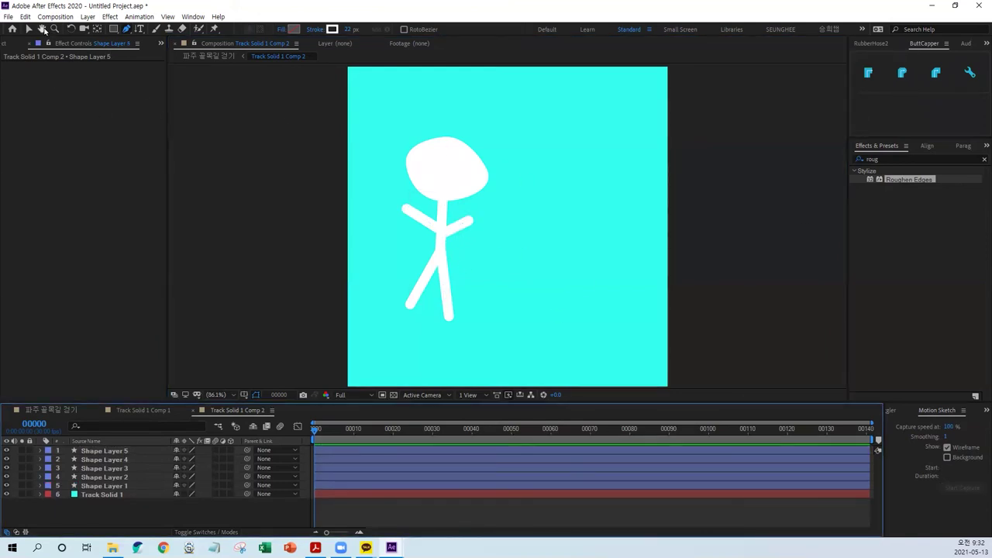
# Add two-line text 낙서 / 금지 beside the figure's head at a font size of 144 px, with a space before 금지
pyautogui.click(140, 31)
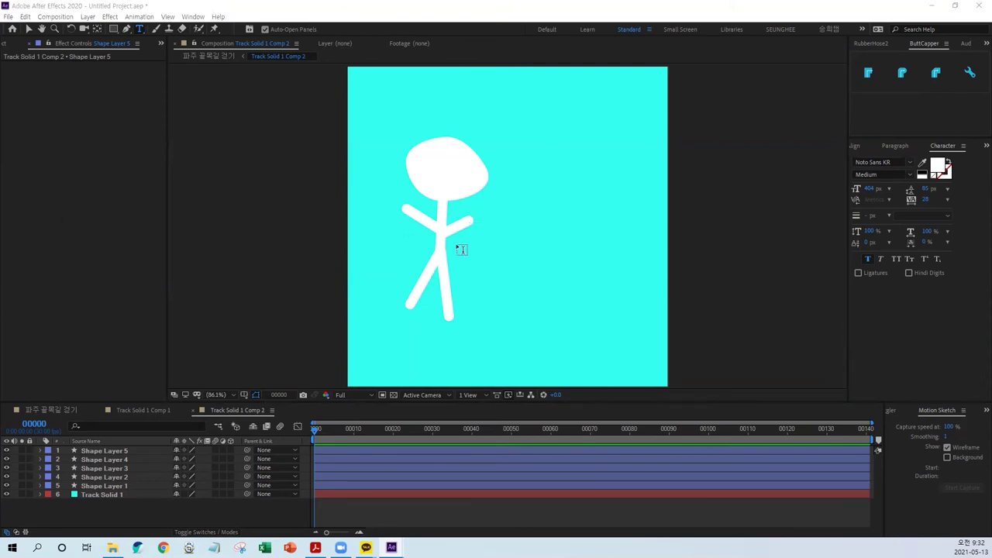
pyautogui.click(521, 168)
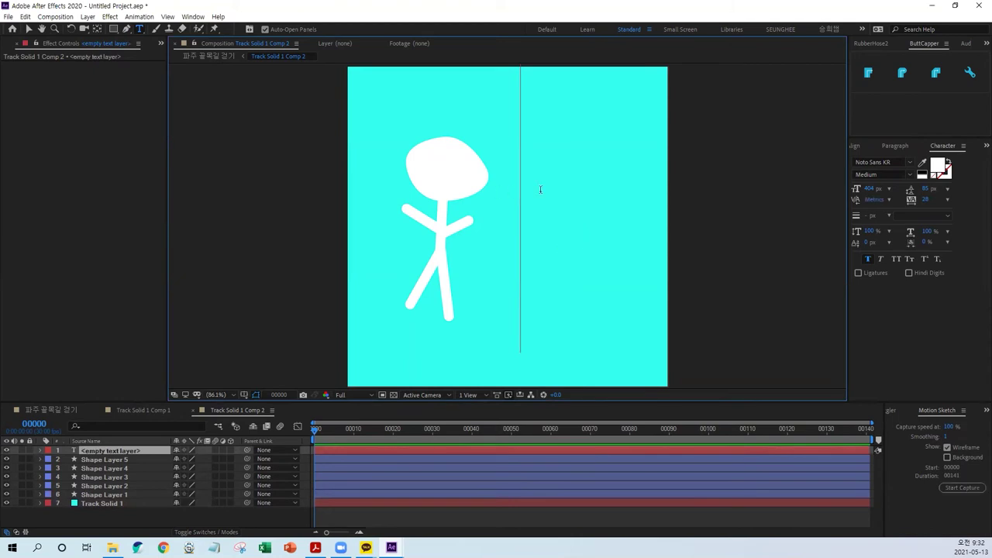
pyautogui.moveTo(869, 189); pyautogui.dragTo(752, 210)
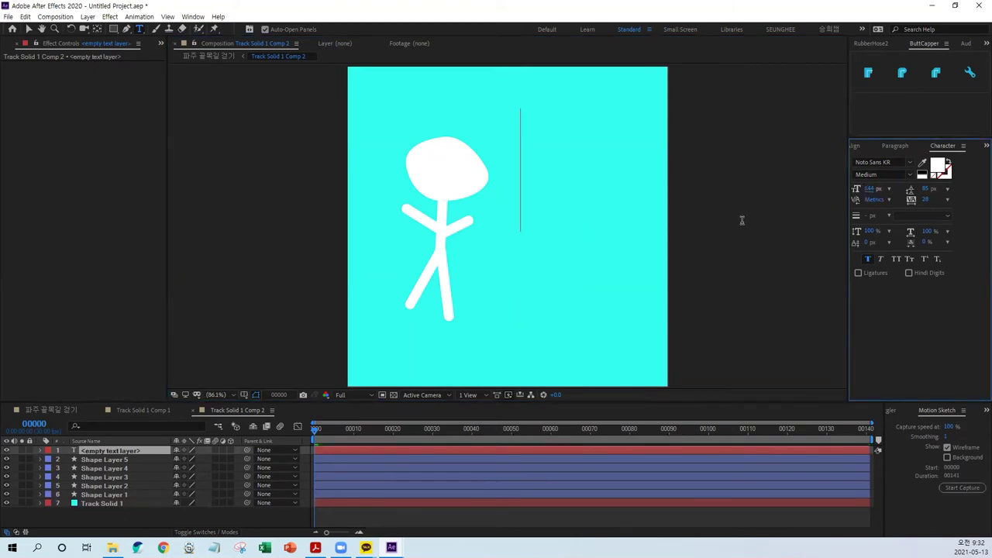
pyautogui.write('낙서')
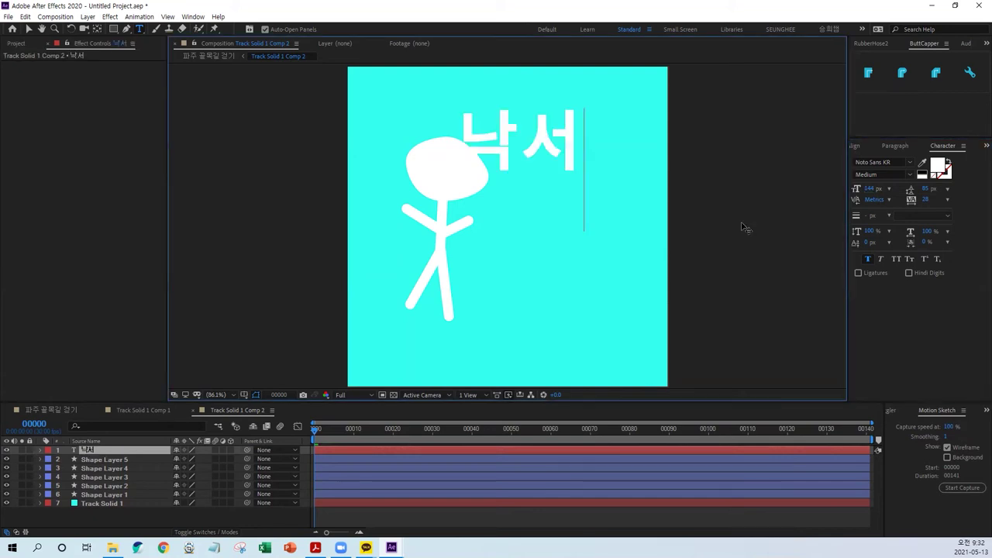
pyautogui.press('Left')
pyautogui.press('Return')
pyautogui.write('금')
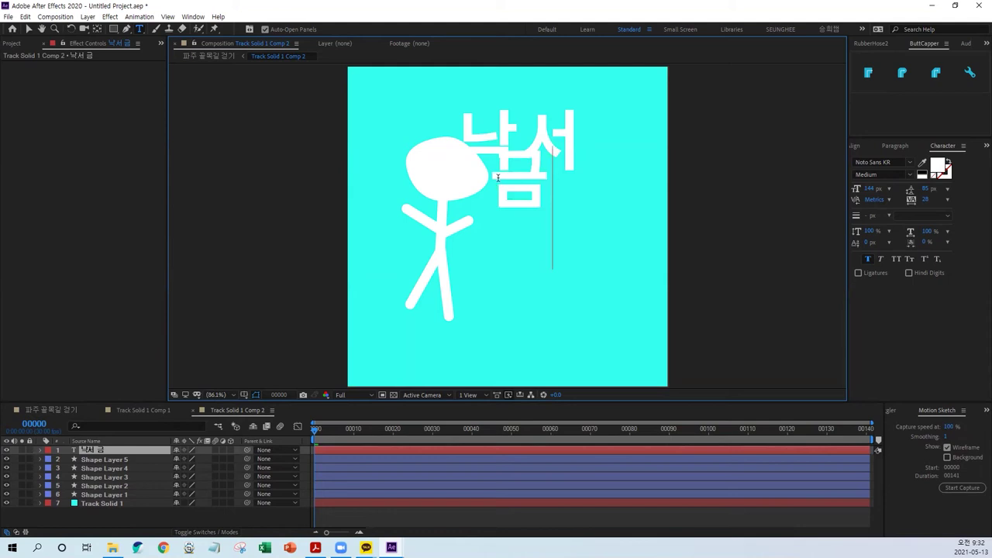
pyautogui.write('지')
pyautogui.click(466, 182)
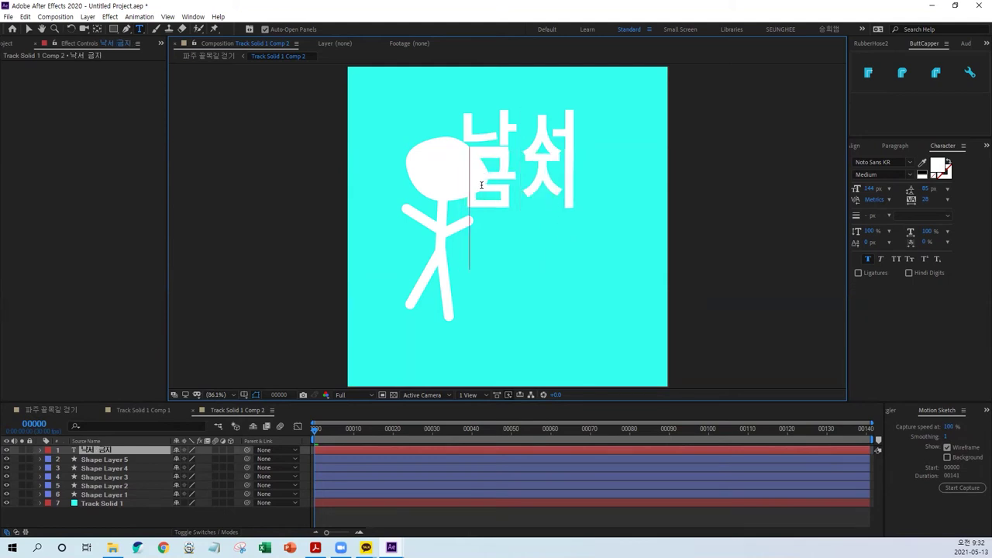
# Limit the font list to favorites and set the whole 낙서 금지 text to the handwritten font 777Kidbutterfly
pyautogui.moveTo(598, 186); pyautogui.dragTo(457, 103)
pyautogui.click(912, 163)
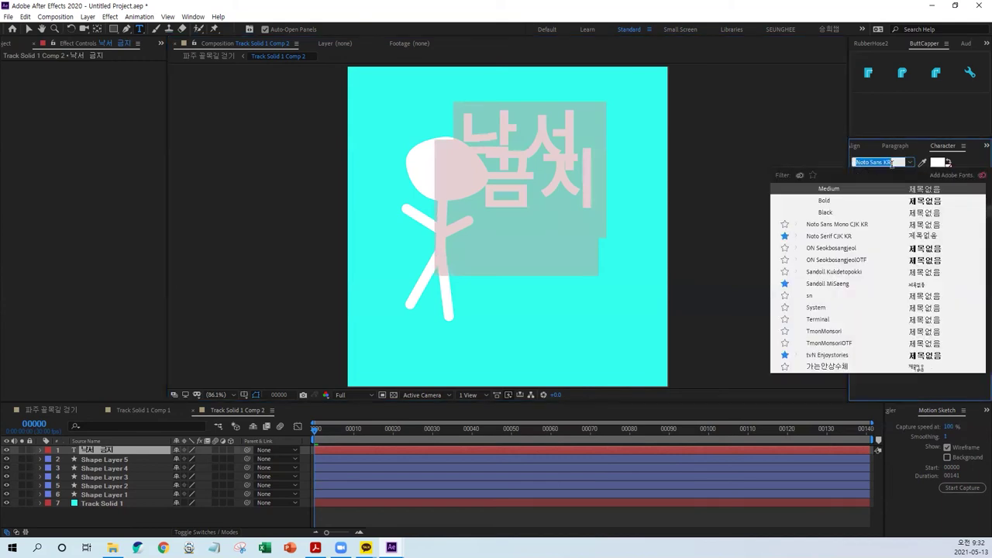
pyautogui.click(813, 175)
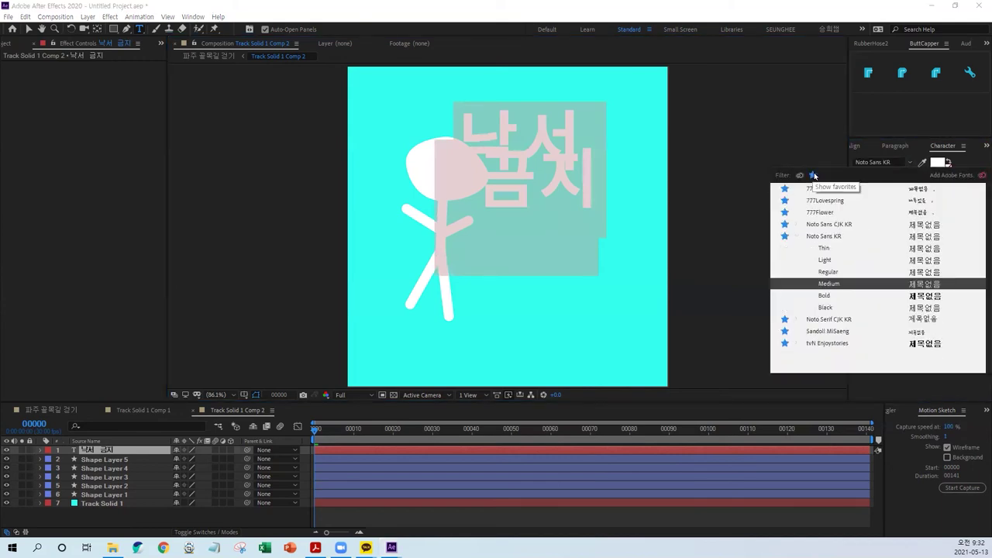
pyautogui.click(829, 201)
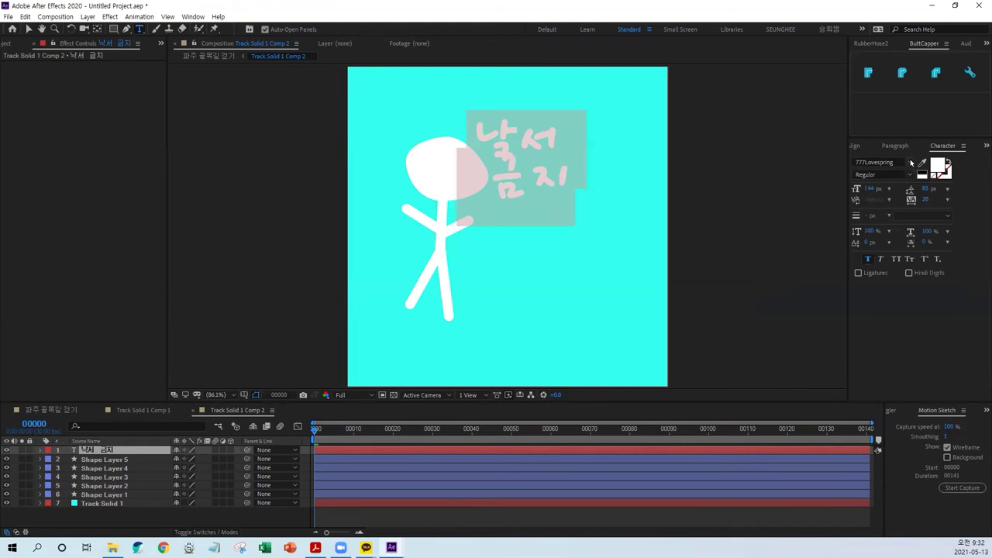
pyautogui.click(911, 162)
pyautogui.click(835, 189)
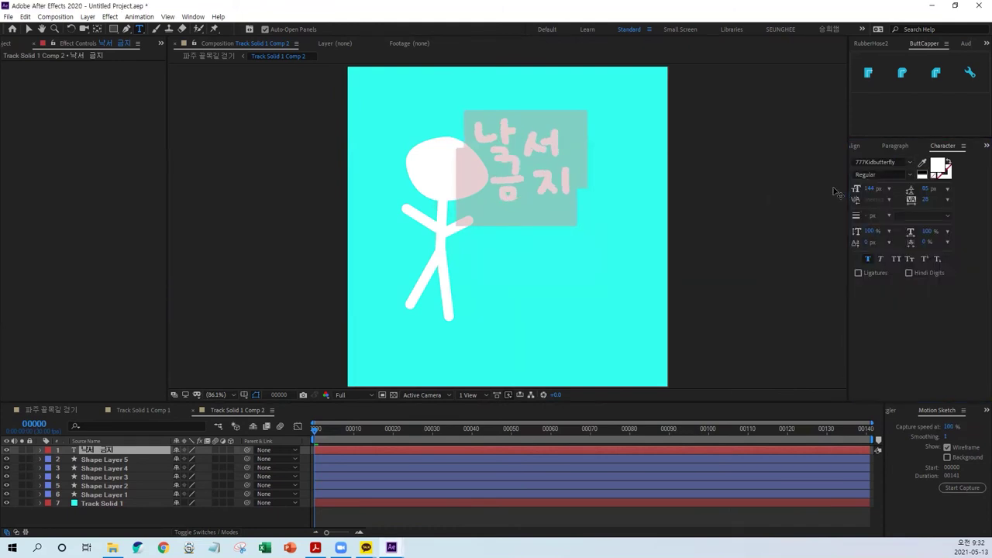
pyautogui.click(488, 189)
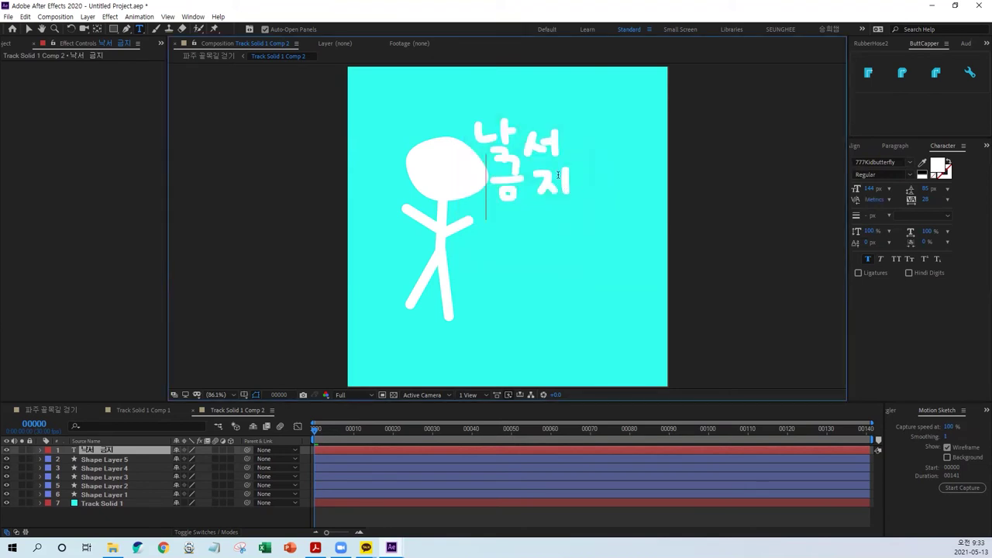
# Enlarge the whole 낙서 금지 text to 262 px with 214 px leading and reposition it lower beside the stick figure
pyautogui.hotkey('ctrl', 'a')
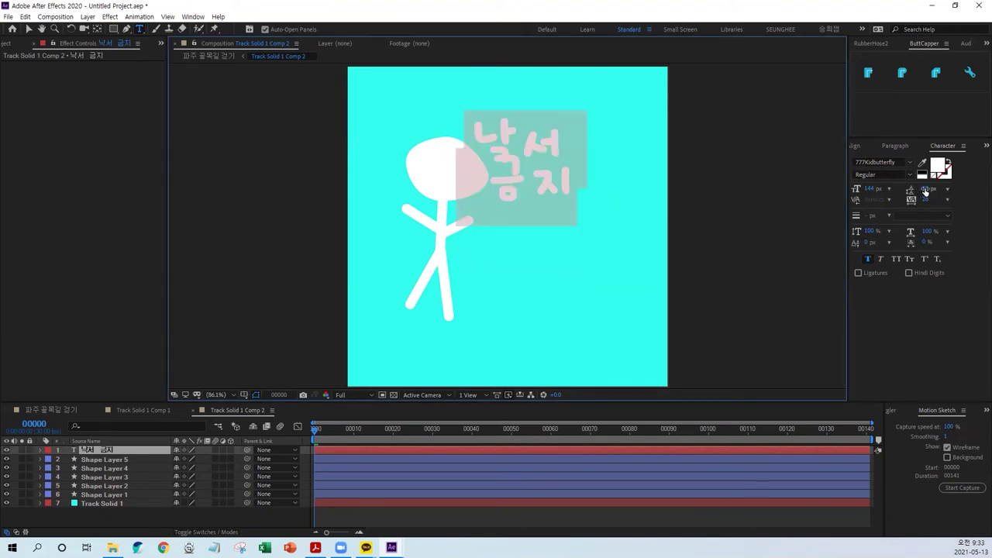
pyautogui.moveTo(926, 189); pyautogui.dragTo(968, 182)
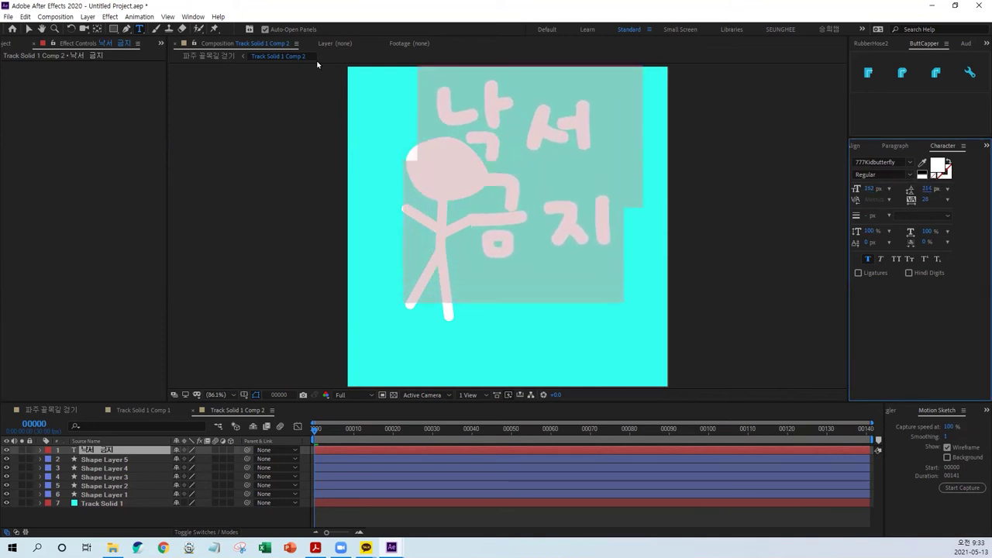
pyautogui.click(28, 29)
pyautogui.moveTo(565, 227); pyautogui.dragTo(621, 308)
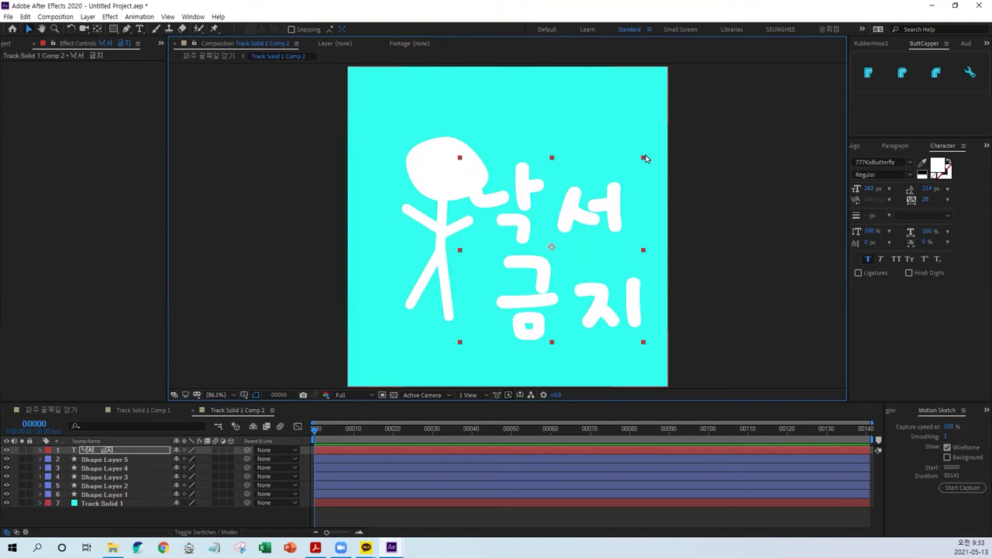
# Tilt the 낙서 금지 text slightly counterclockwise, shift the stick figure up and left, and fit the text close beside it
pyautogui.click(71, 28)
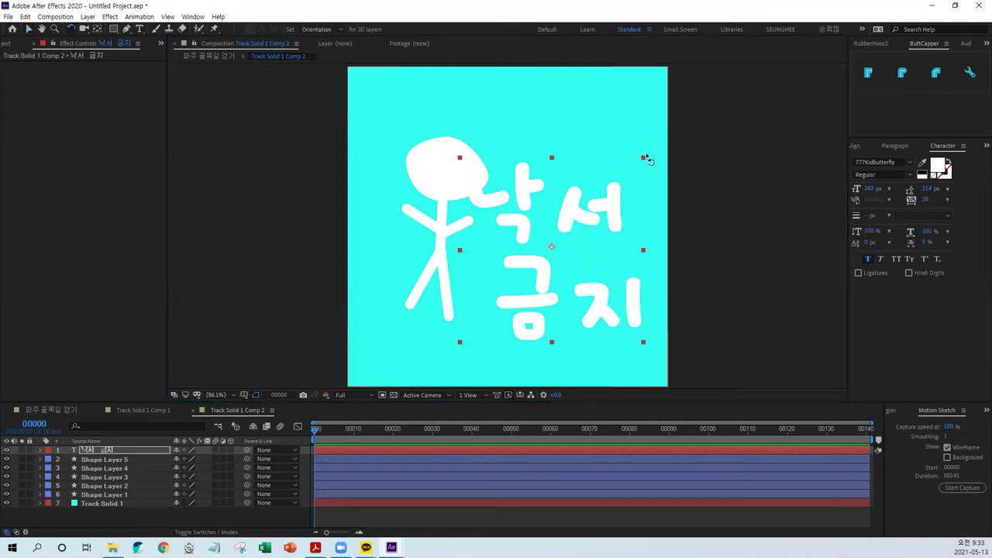
pyautogui.moveTo(642, 159); pyautogui.dragTo(634, 146)
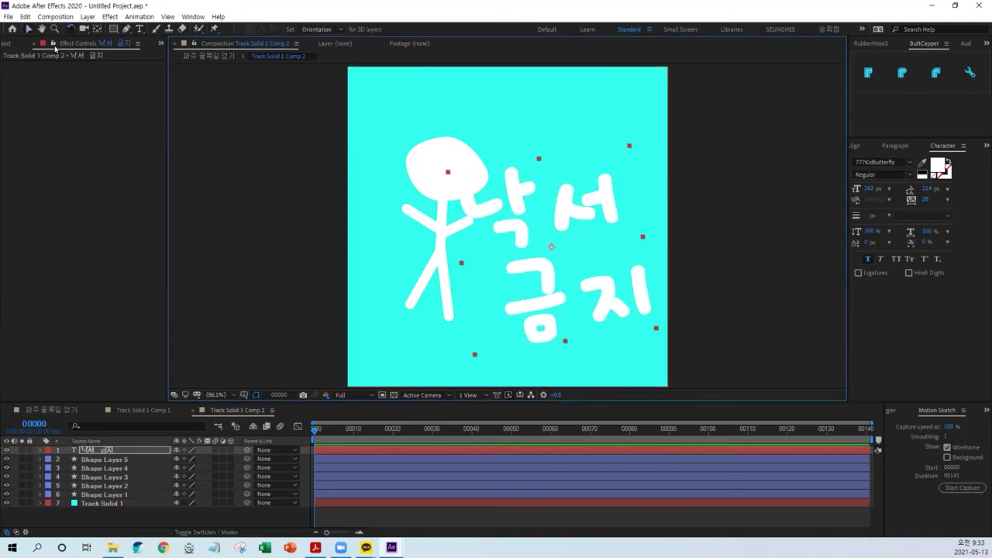
pyautogui.click(28, 29)
pyautogui.moveTo(522, 227); pyautogui.dragTo(511, 223)
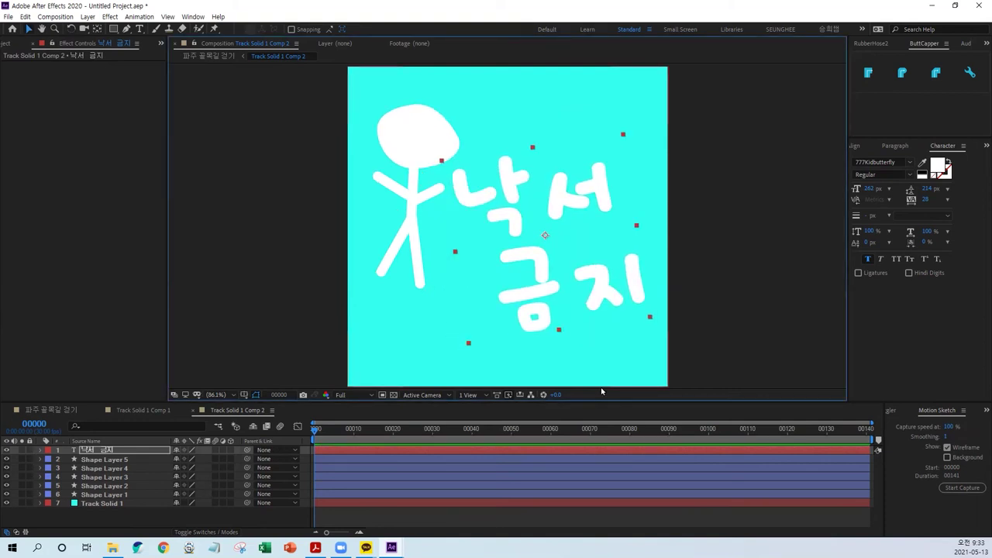
pyautogui.click(70, 29)
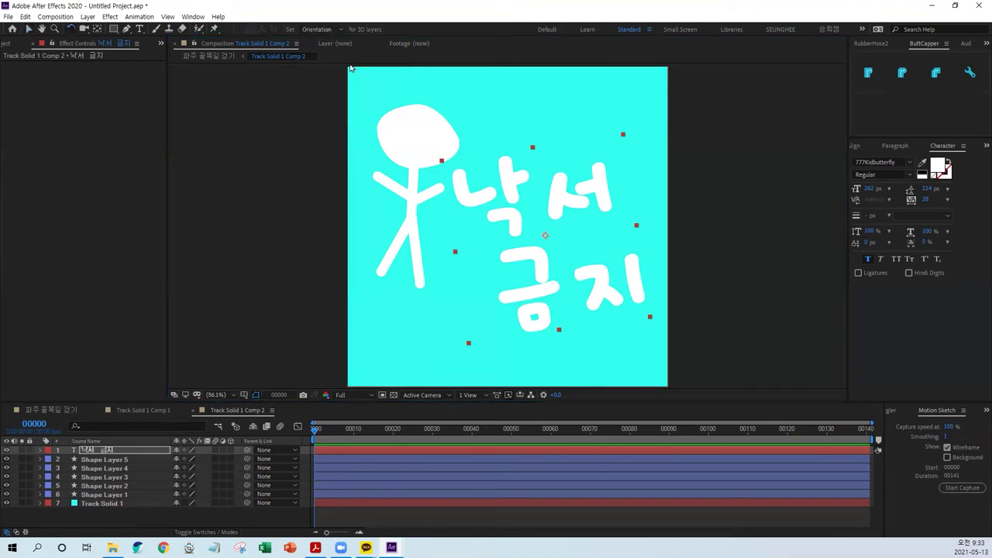
pyautogui.moveTo(624, 136); pyautogui.dragTo(630, 144)
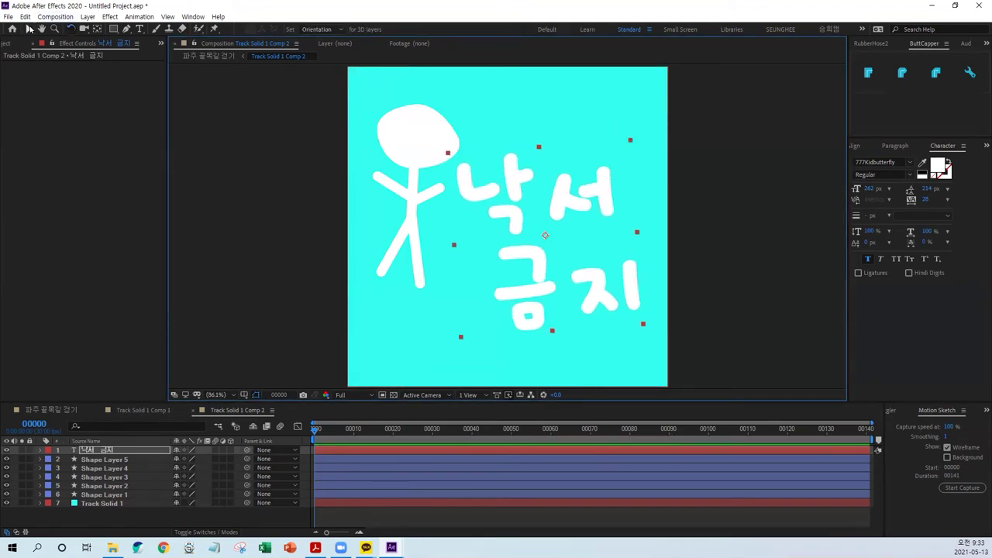
pyautogui.click(28, 29)
pyautogui.moveTo(491, 221)
pyautogui.mouseDown()
pyautogui.moveTo(504, 214)
pyautogui.moveTo(507, 224)
pyautogui.moveTo(488, 224)
pyautogui.mouseUp()
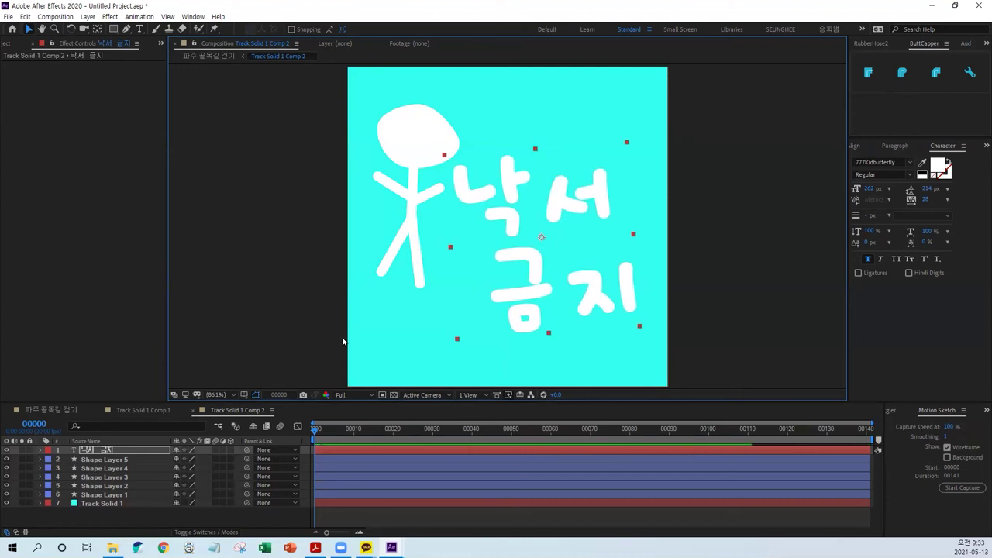
# Hide Track Solid 1 and pre-compose the text layer with all five shape layers as 낙서금지
pyautogui.click(165, 520)
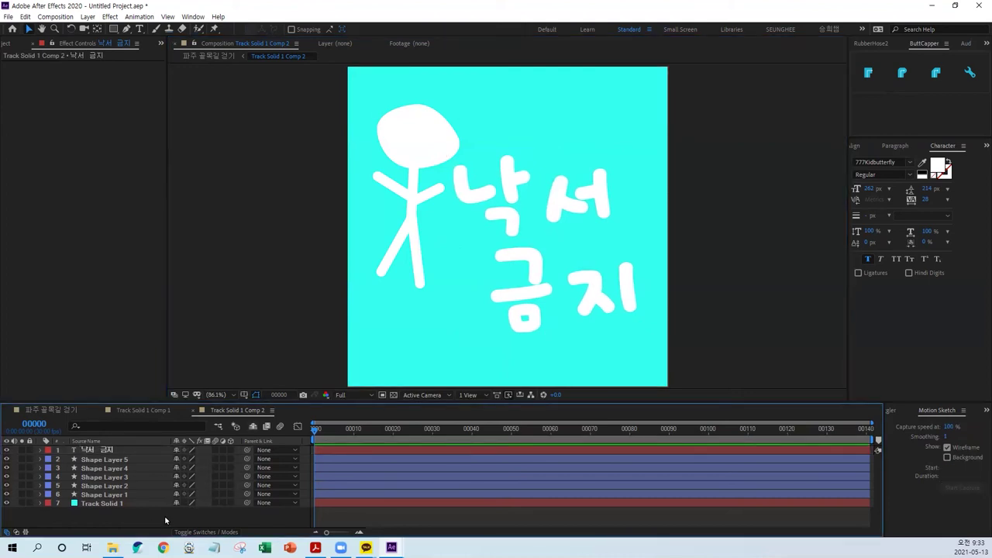
pyautogui.click(7, 503)
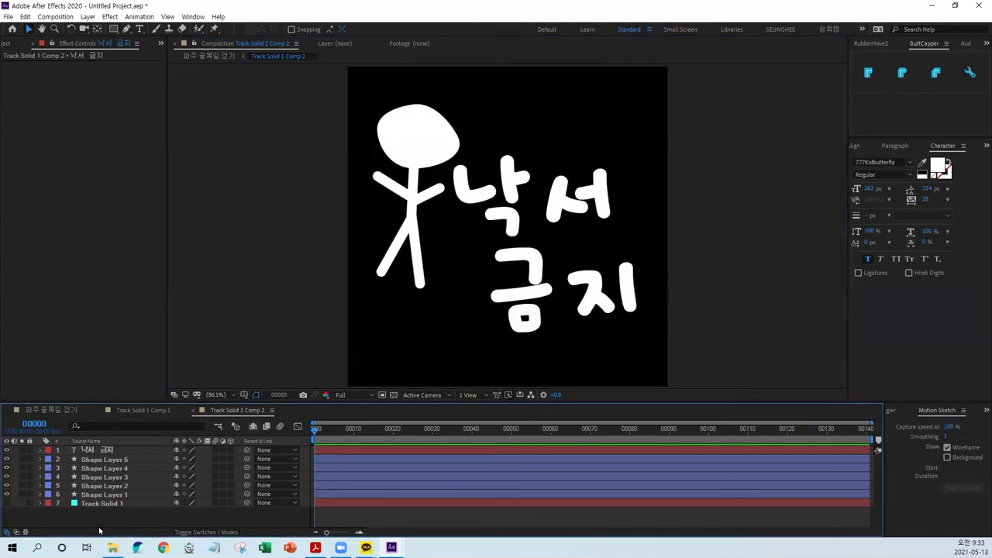
pyautogui.click(104, 495)
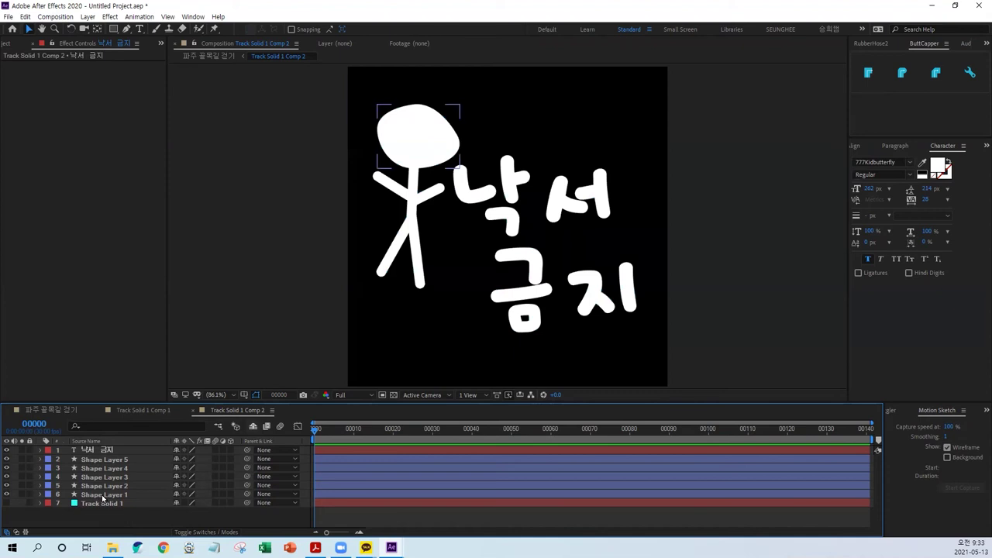
pyautogui.keyDown('shift'); pyautogui.click(90, 451); pyautogui.keyUp('shift')
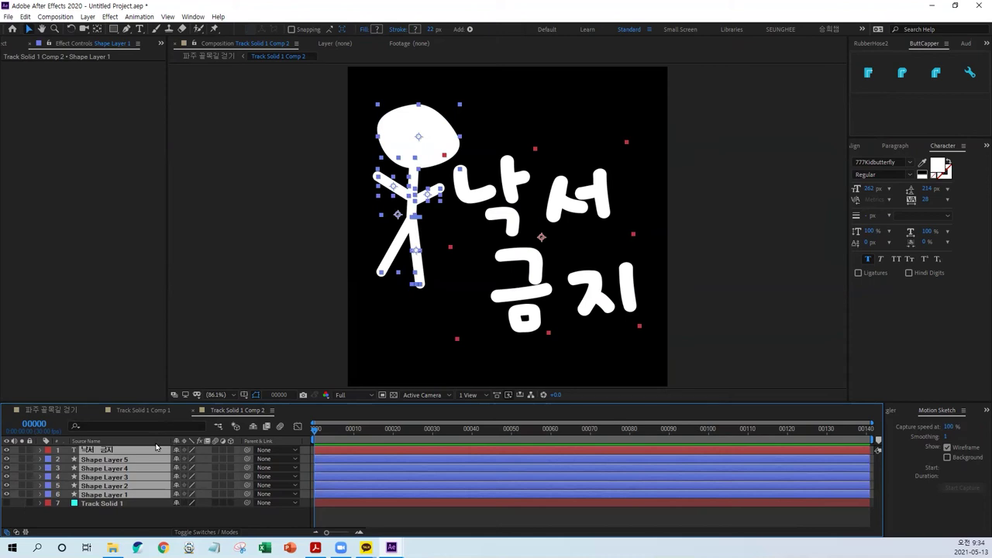
pyautogui.rightClick(111, 452)
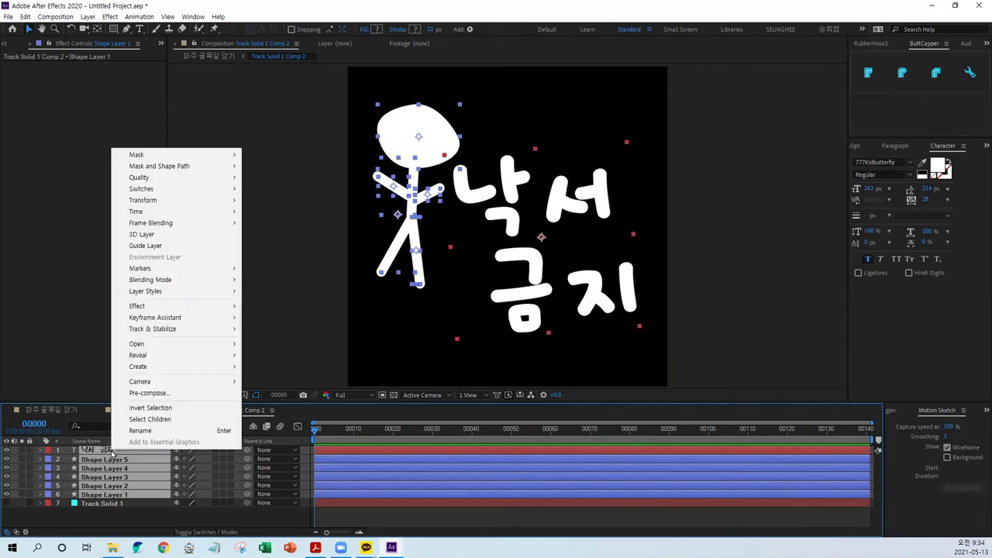
pyautogui.click(148, 393)
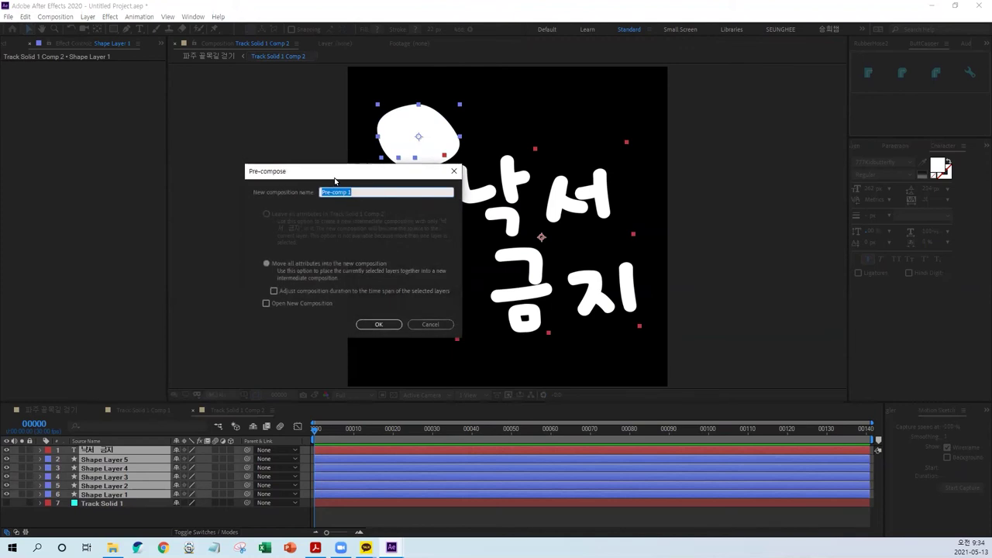
pyautogui.write('ㄴㄱ서금')
pyautogui.press('Return')
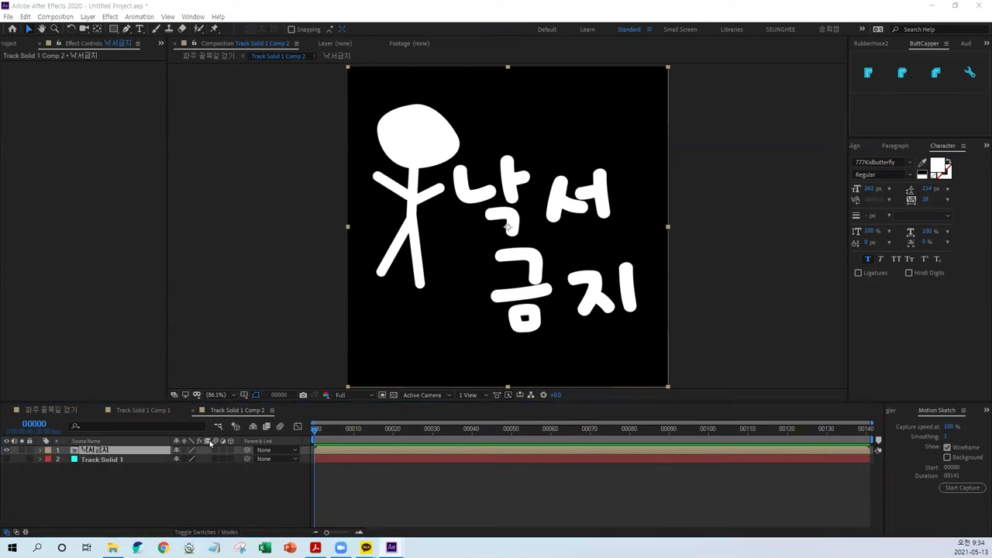
# Create a black 720 × 720 px solid named 마스크 above the 낙서금지 layer
pyautogui.click(193, 492)
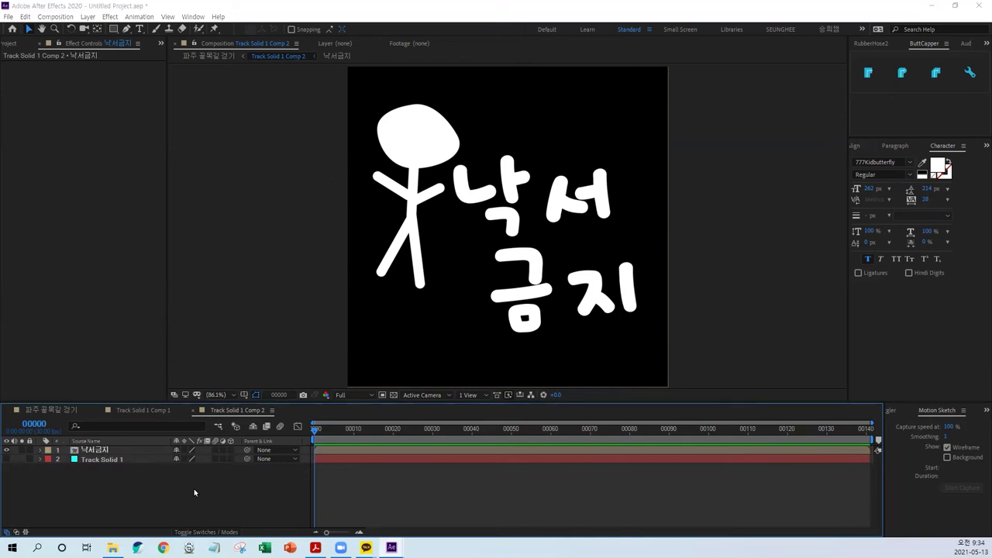
pyautogui.hotkey('ctrl', 'y')
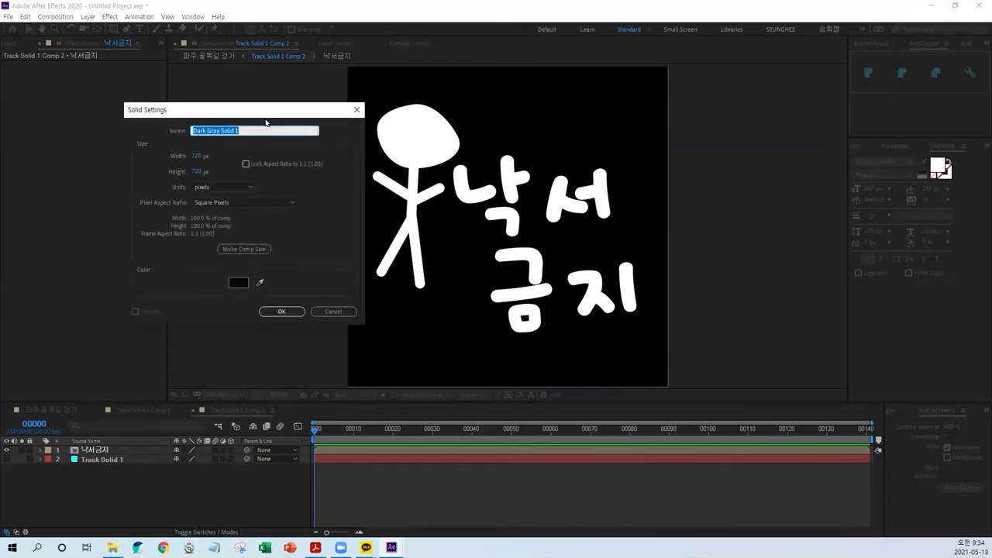
pyautogui.write('ㅡㅁ나ㄱㅏ스크')
pyautogui.press('Return')
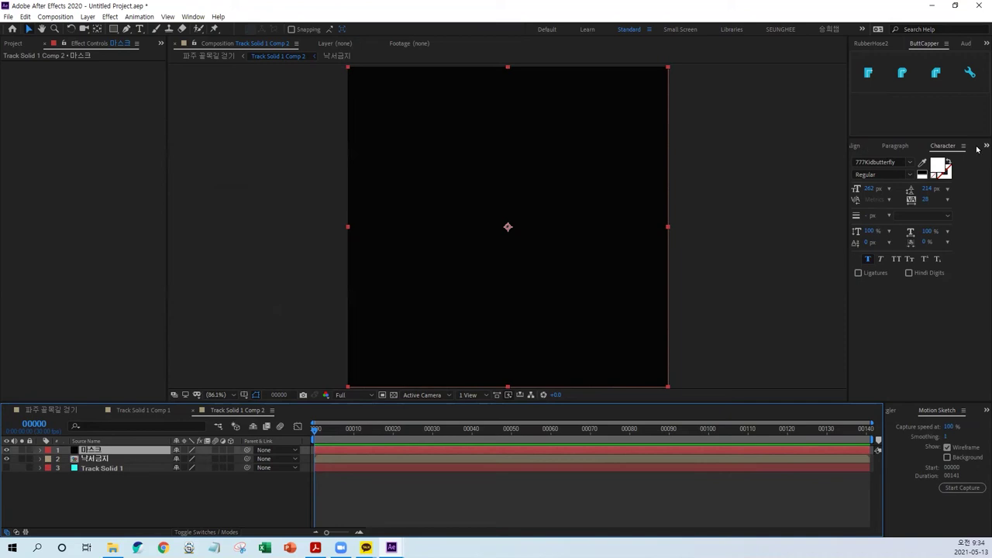
# Check the 마스크 layer's effect in Track Solid 1 Comp 1 and apply the same Fractal Noise to 마스크 in Track Solid 1 Comp 2
pyautogui.click(145, 410)
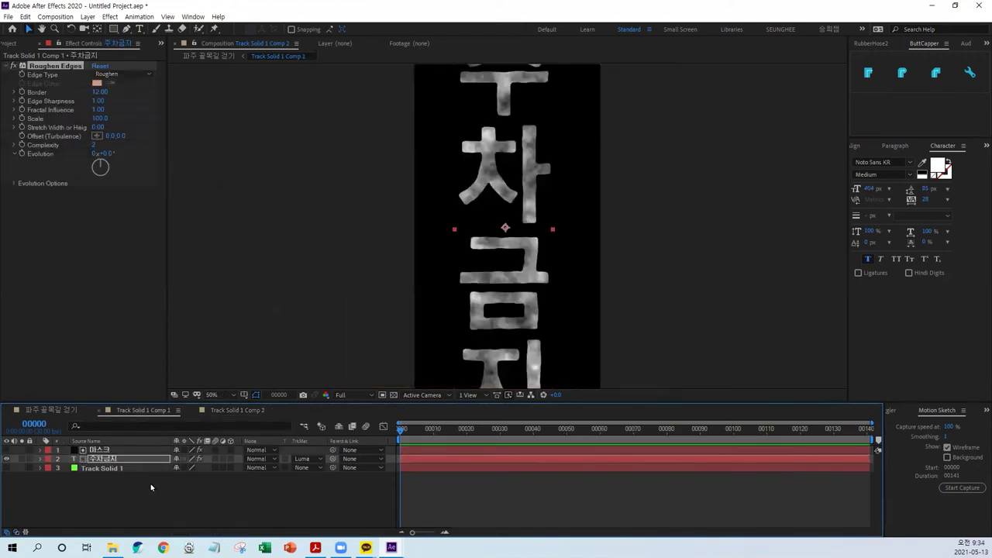
pyautogui.press(',')
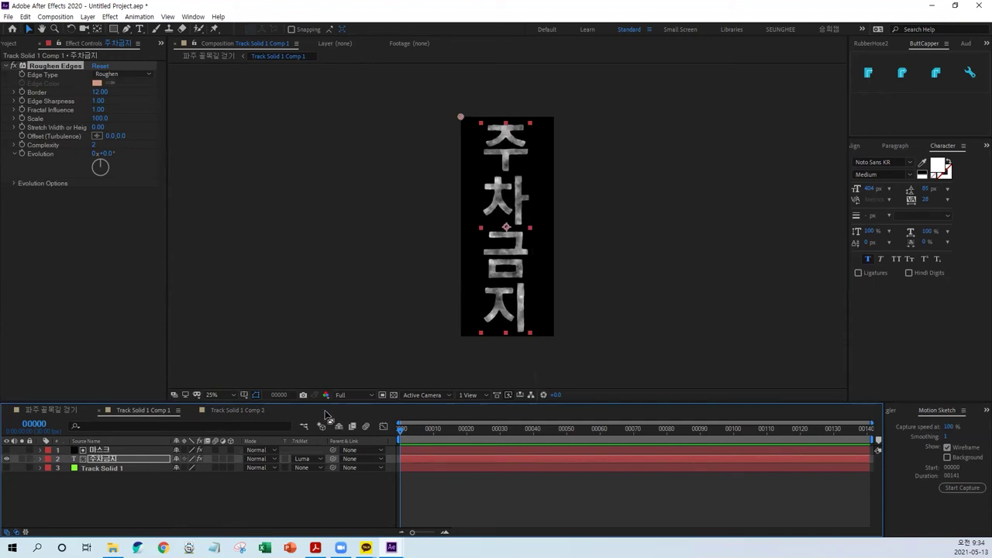
pyautogui.moveTo(329, 402); pyautogui.dragTo(329, 414)
pyautogui.click(97, 461)
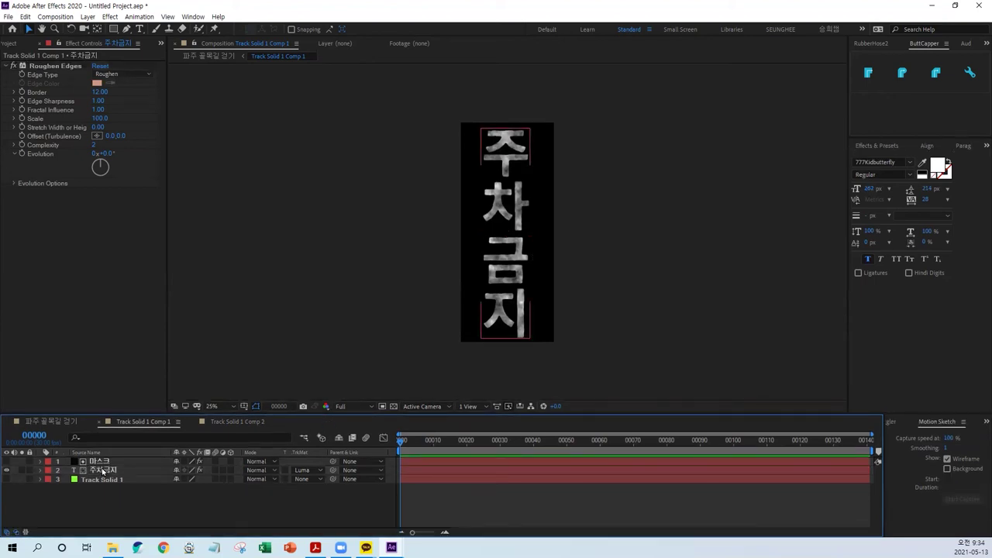
pyautogui.click(50, 65)
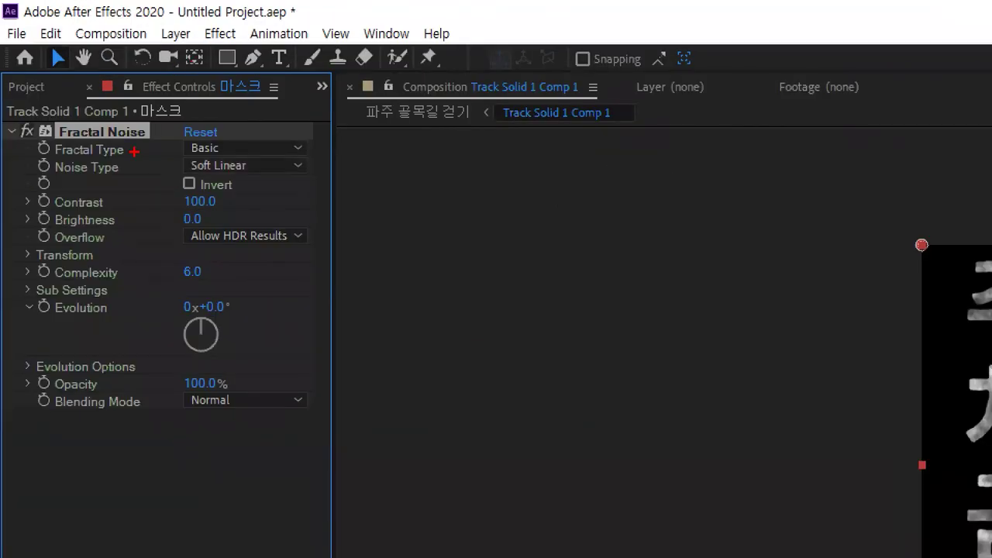
pyautogui.moveTo(66, 75); pyautogui.dragTo(71, 48)
pyautogui.moveTo(139, 101); pyautogui.dragTo(185, 194)
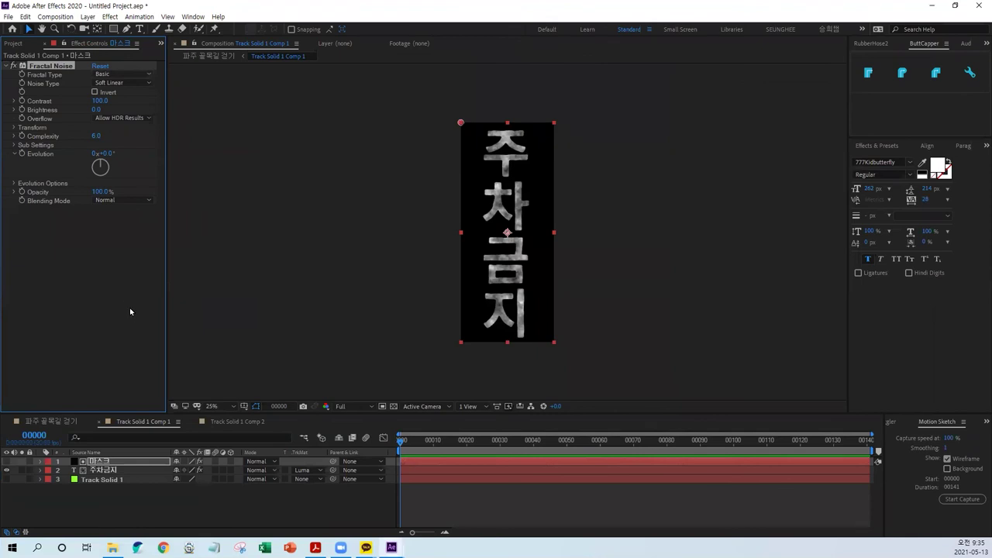
pyautogui.click(224, 423)
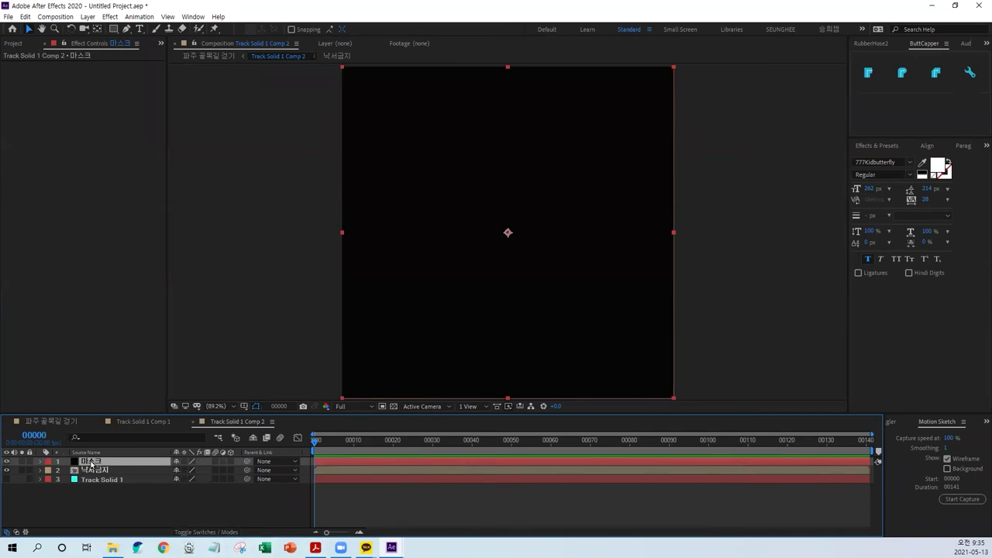
pyautogui.hotkey('ctrl', 'alt', 'shift', 'e')
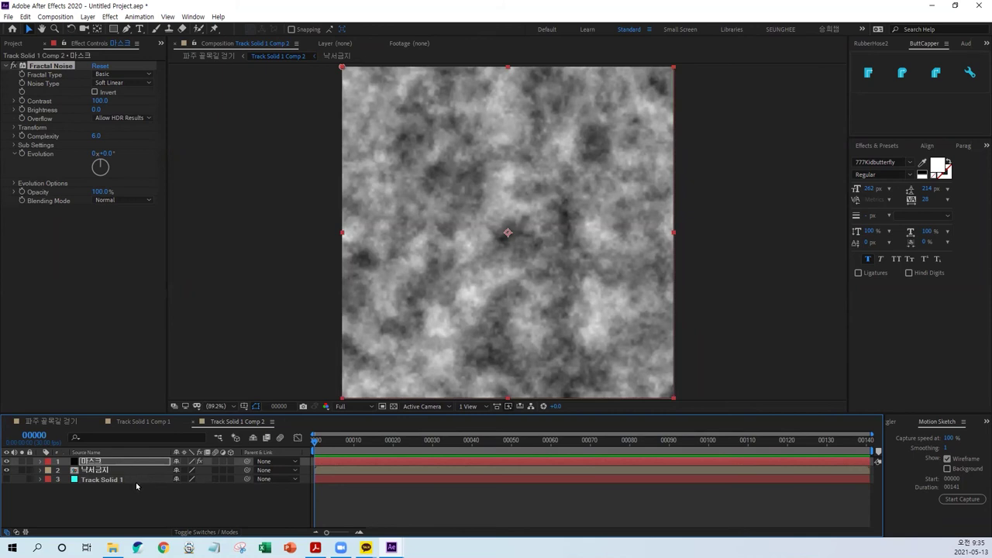
# Show the track matte options and set the 낙서금지 layer to use 마스크 as its Luma Matte
pyautogui.click(94, 472)
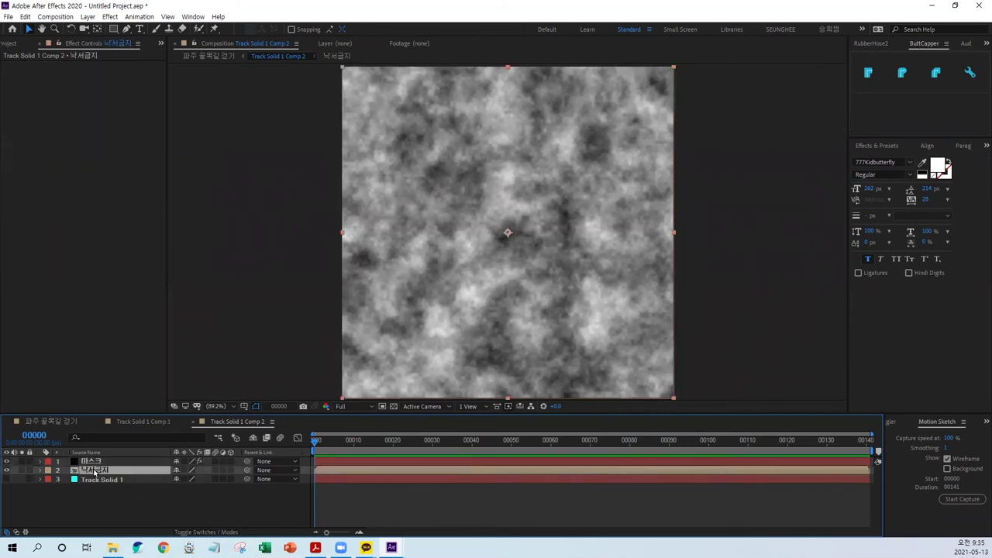
pyautogui.click(17, 533)
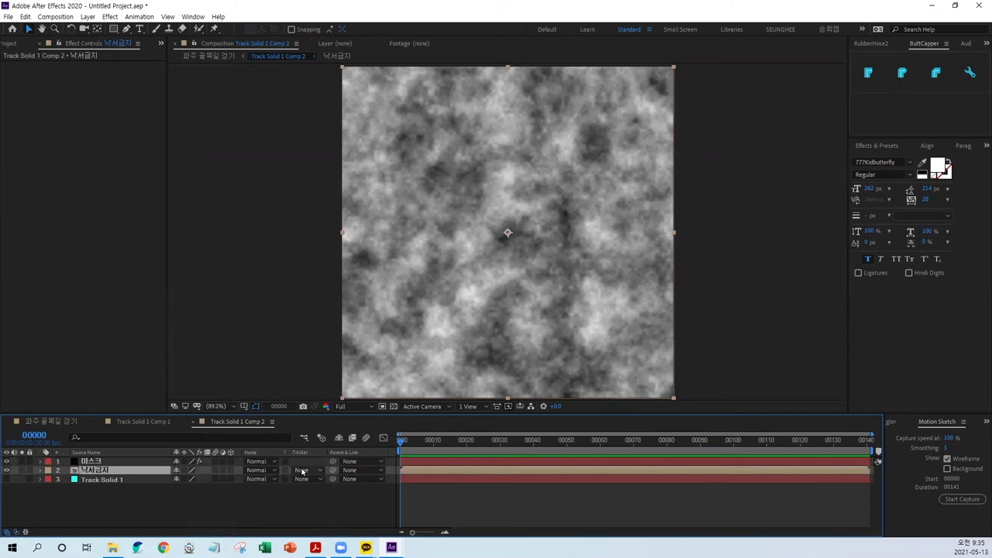
pyautogui.click(302, 471)
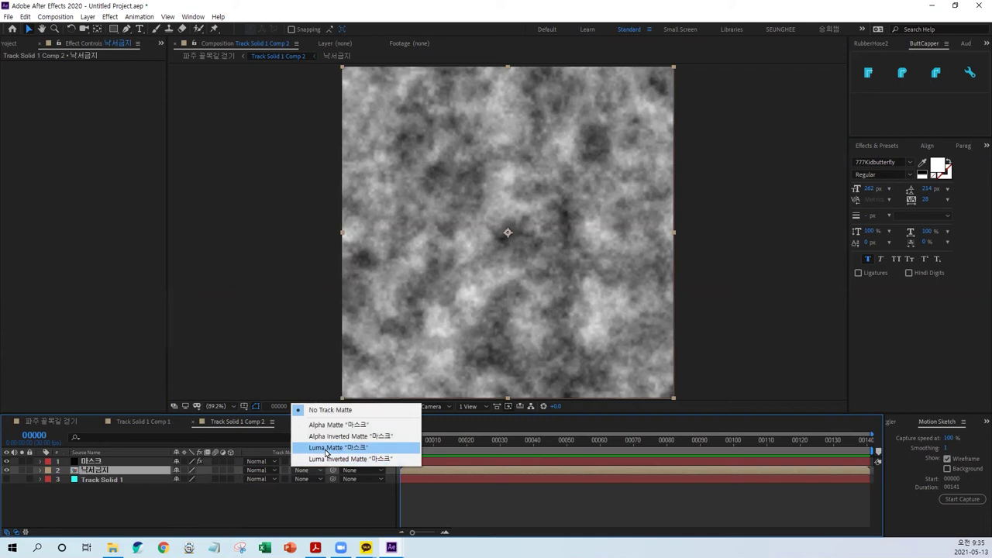
pyautogui.click(326, 448)
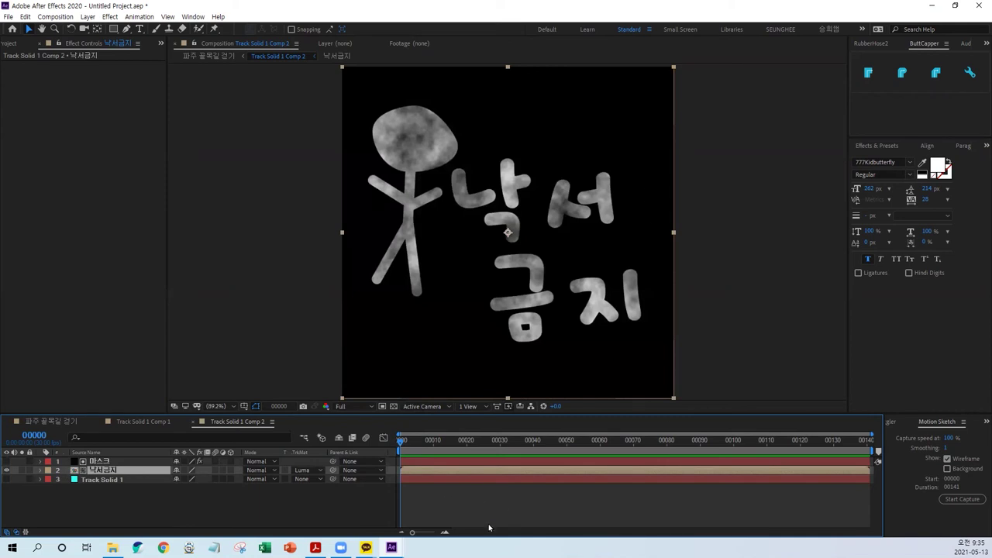
# Apply Roughen Edges with a Border of 12 to the 낙서금지 layer and return to the 파주 골목길 걷기 composition
pyautogui.click(878, 146)
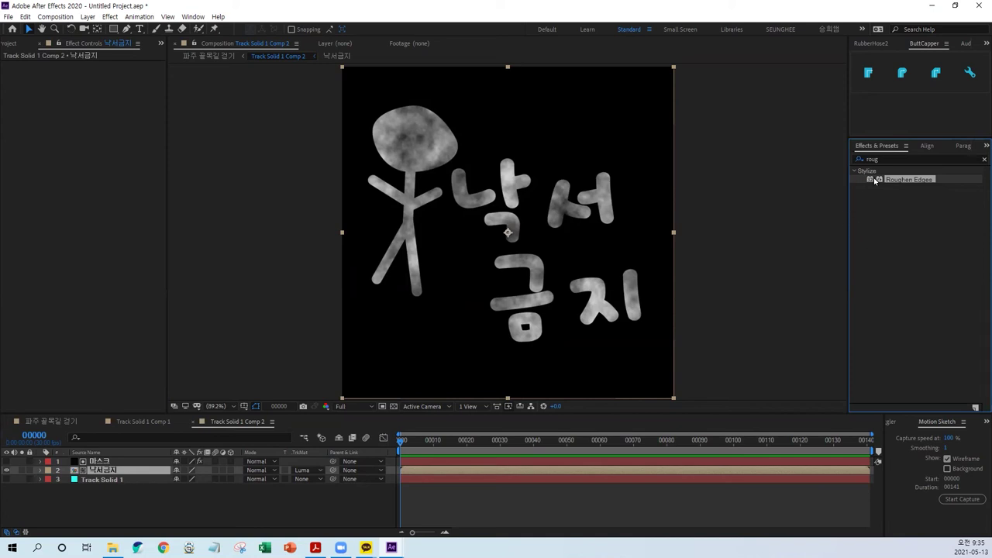
pyautogui.moveTo(892, 183); pyautogui.dragTo(113, 472)
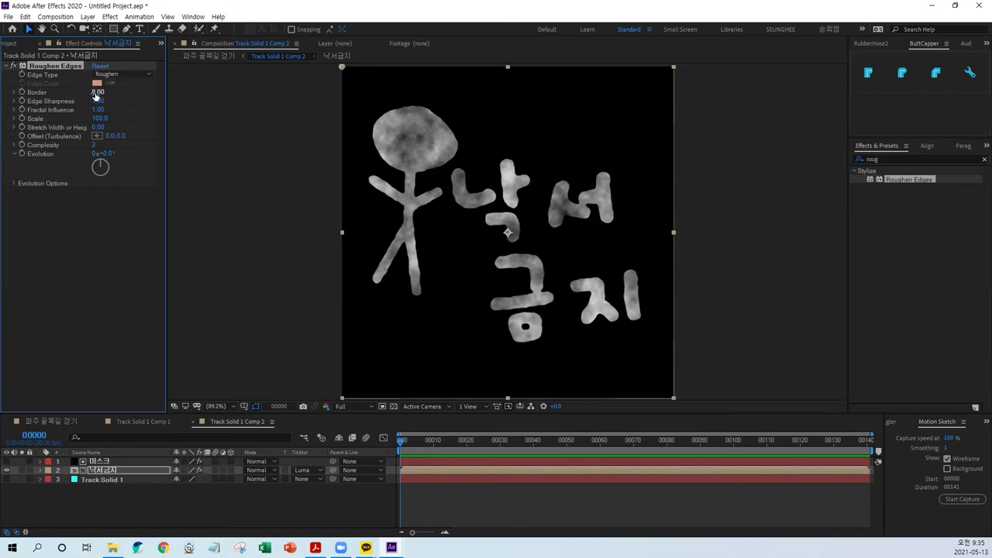
pyautogui.moveTo(98, 91)
pyautogui.mouseDown()
pyautogui.moveTo(147, 92)
pyautogui.moveTo(56, 85)
pyautogui.moveTo(202, 93)
pyautogui.moveTo(116, 105)
pyautogui.moveTo(130, 99)
pyautogui.moveTo(103, 95)
pyautogui.mouseUp()
pyautogui.click(102, 93)
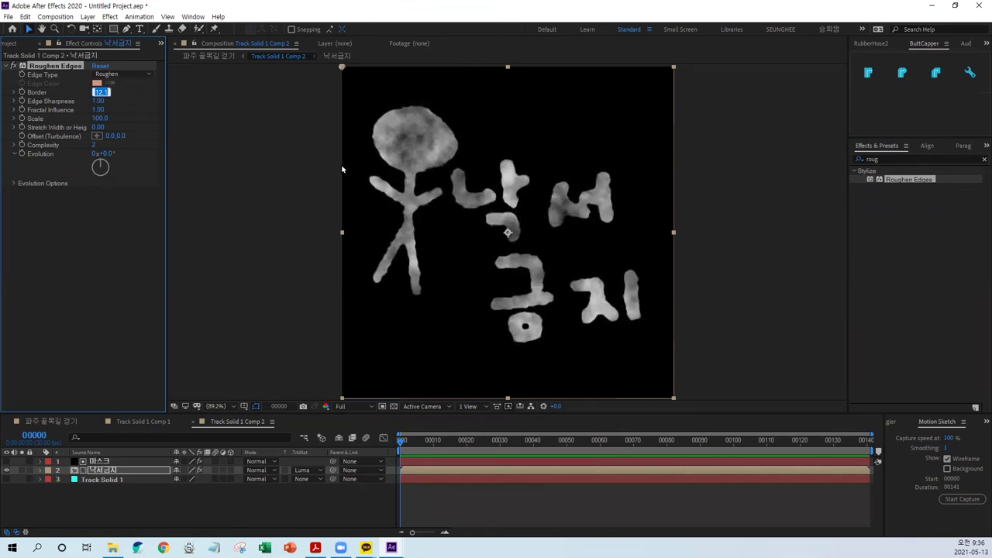
pyautogui.write('13')
pyautogui.press('Return')
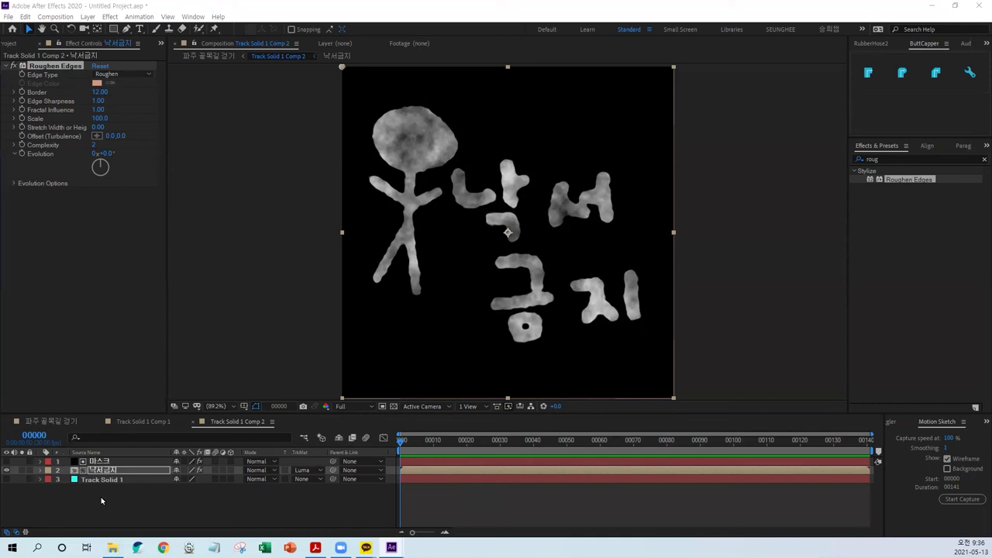
pyautogui.click(62, 423)
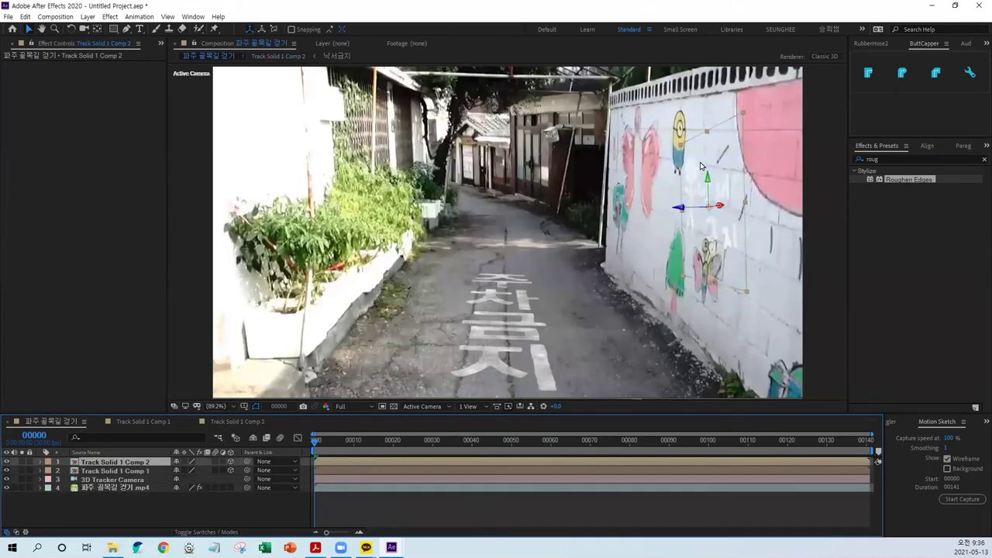
# Move the Track Solid 1 Comp 2 layer on the mural wall to Position 1578.9, 601.8, -193.6
pyautogui.click(131, 458)
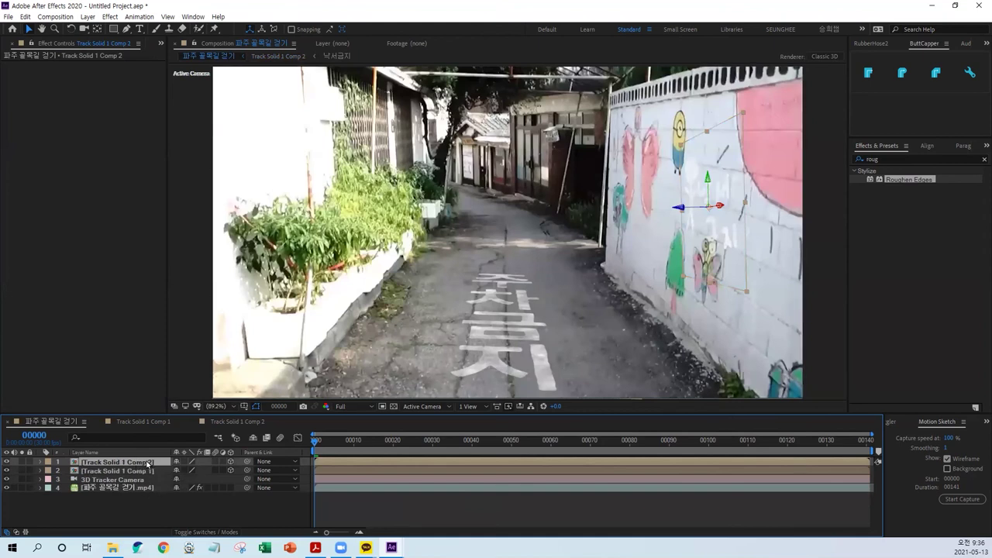
pyautogui.press('p')
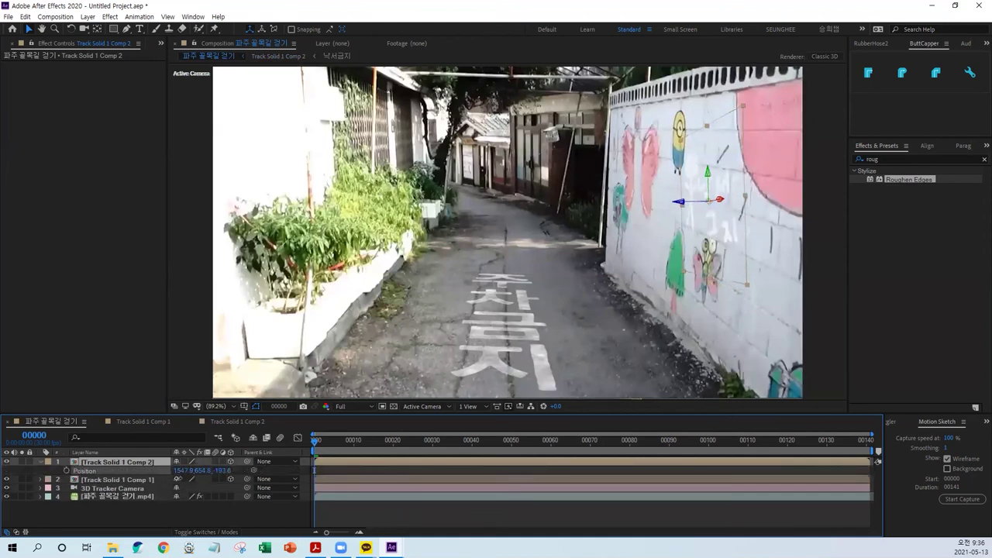
pyautogui.moveTo(199, 470); pyautogui.dragTo(168, 482)
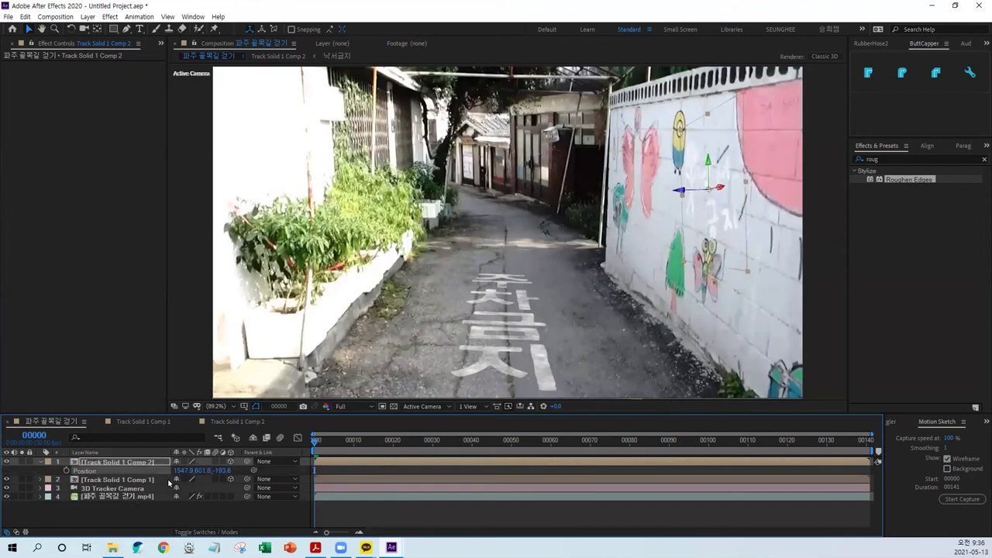
pyautogui.moveTo(772, 224); pyautogui.dragTo(780, 224)
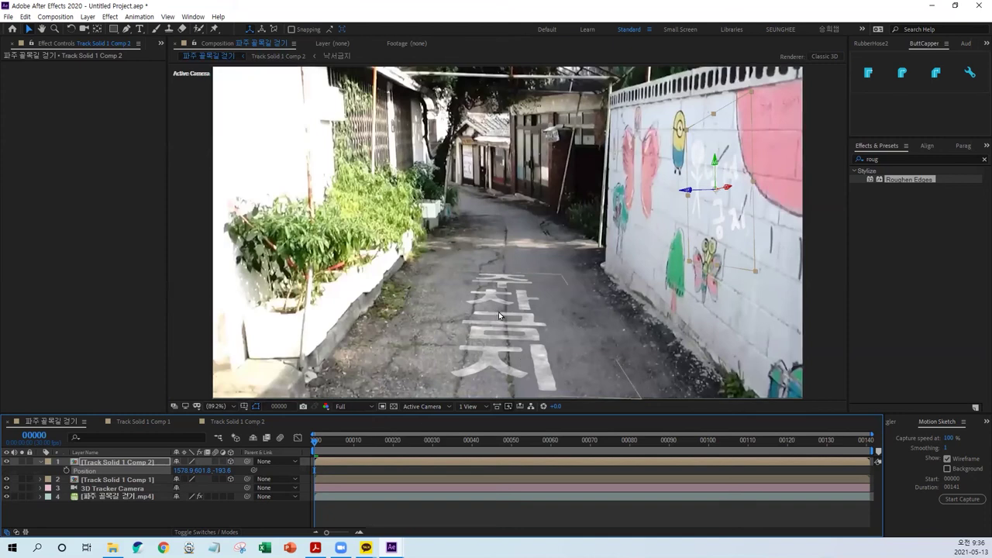
# Find the Fill effect and apply it to the Track Solid 1 Comp 2 layer
pyautogui.click(890, 157)
pyautogui.write('fill')
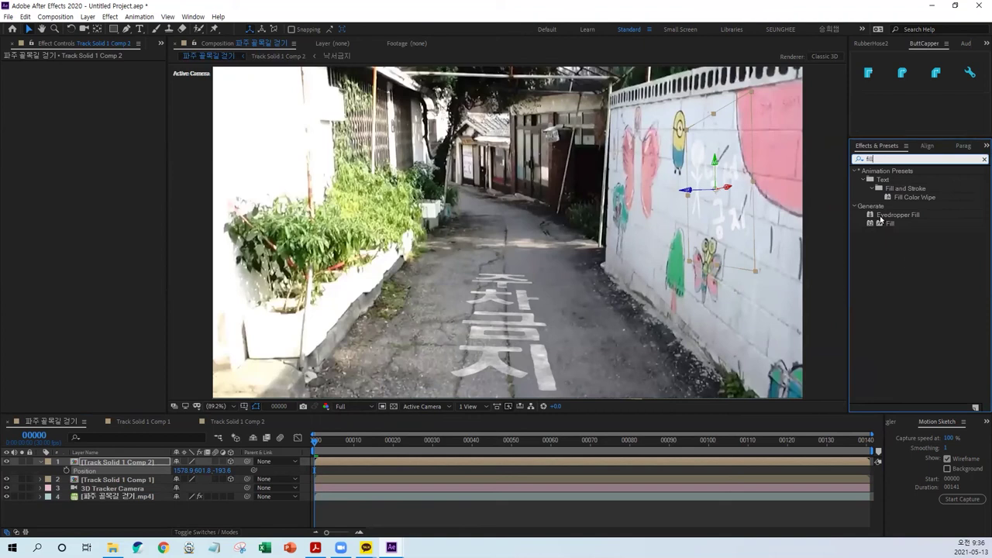
pyautogui.moveTo(889, 224); pyautogui.dragTo(583, 257)
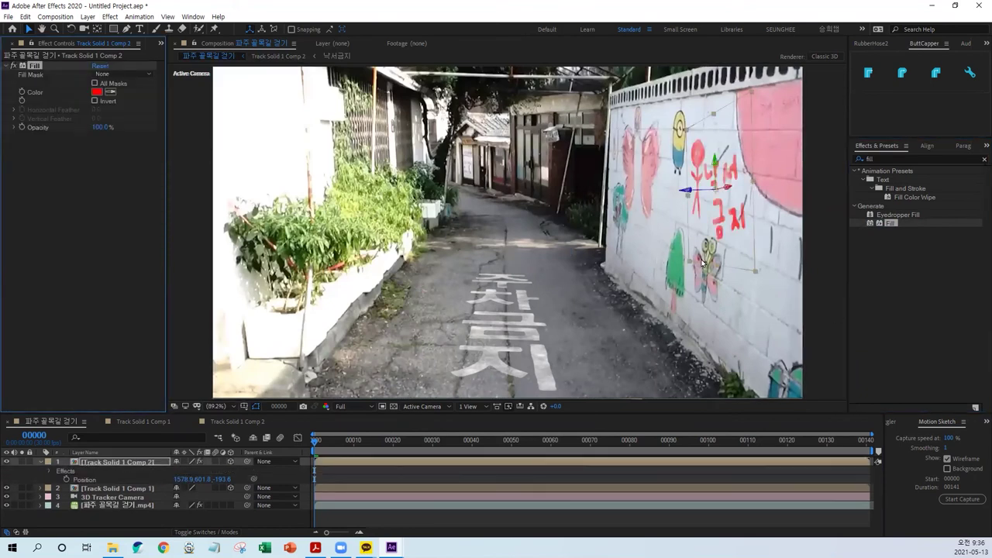
# Try Fill colours for the wall doodle sampled from the mural's pink circle and butterfly, ending on the circle's pink
pyautogui.click(110, 92)
pyautogui.click(766, 154)
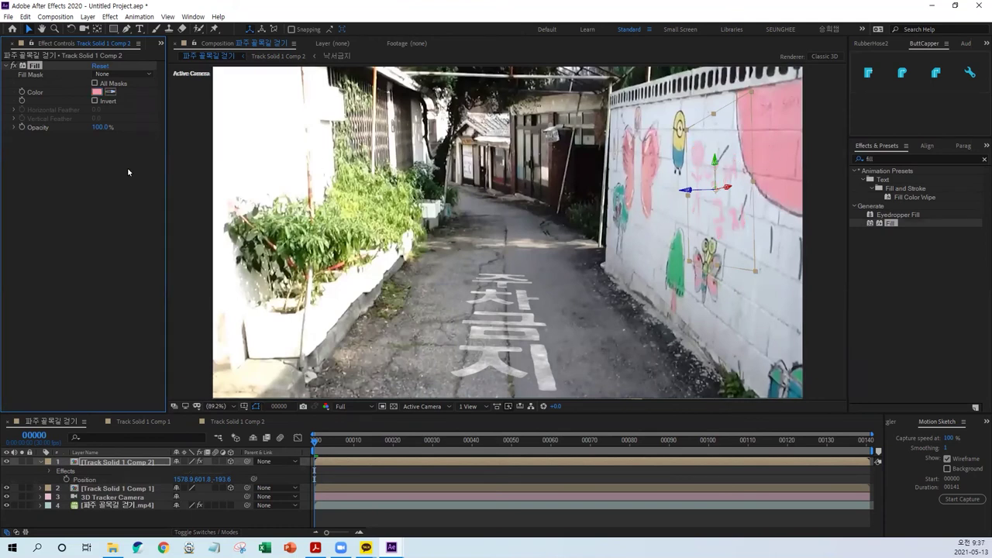
pyautogui.click(110, 91)
pyautogui.click(110, 92)
pyautogui.click(110, 92)
pyautogui.click(643, 156)
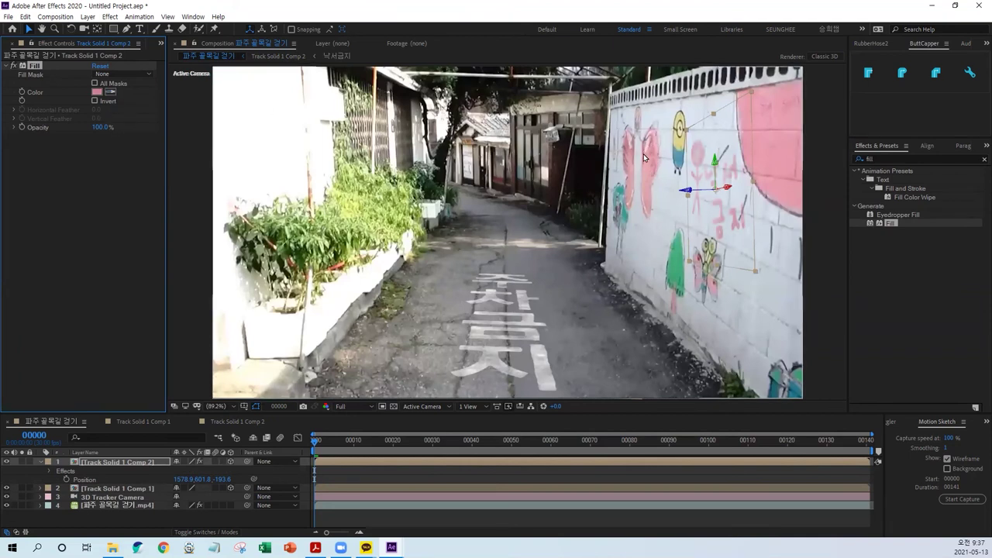
pyautogui.click(110, 92)
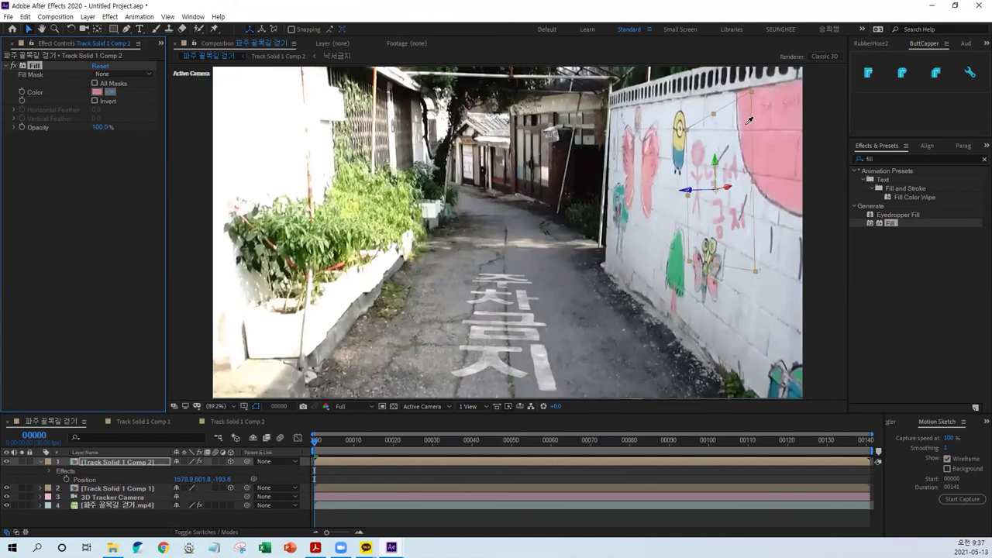
pyautogui.click(746, 129)
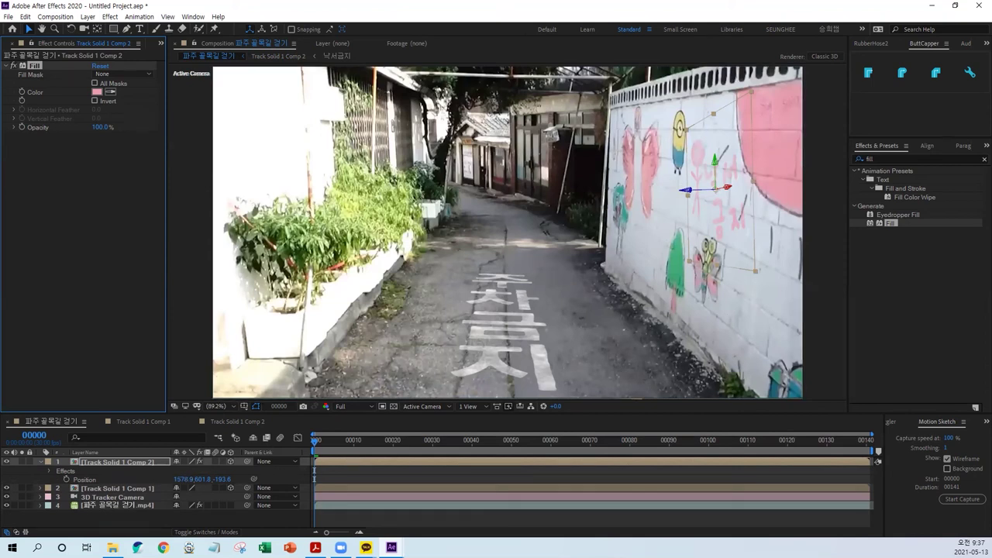
# Show the blending mode options and set the Track Solid 1 Comp 1 road lettering to Overlay
pyautogui.click(91, 488)
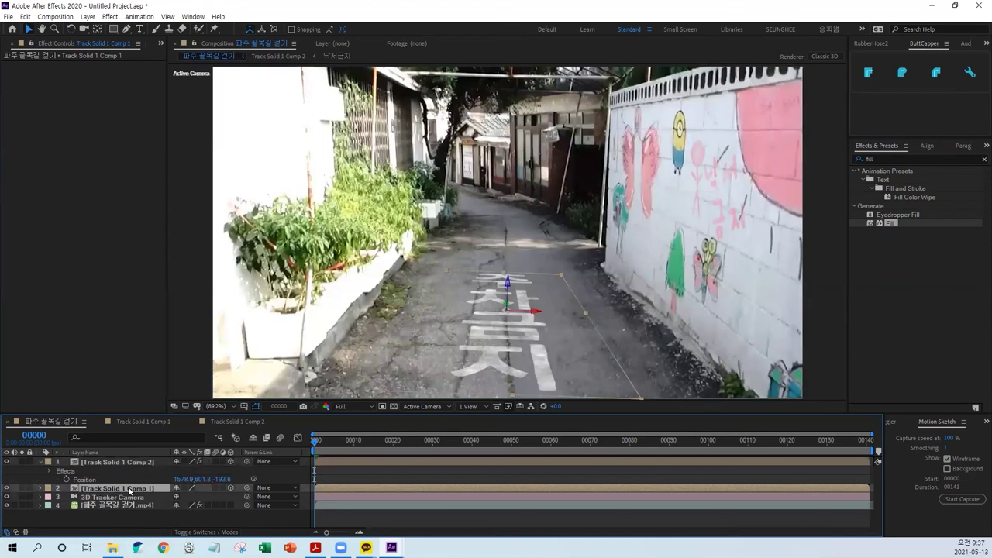
pyautogui.click(16, 532)
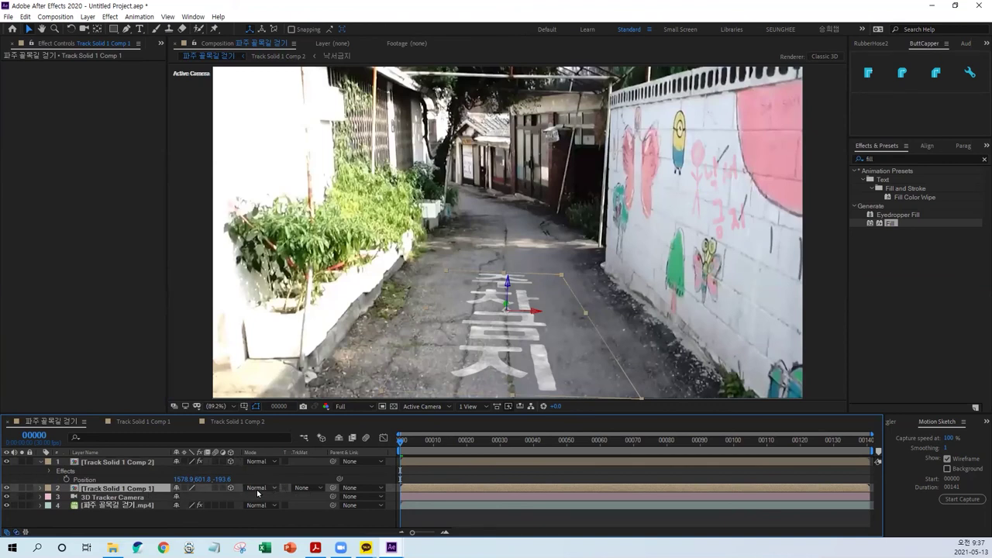
pyautogui.click(257, 487)
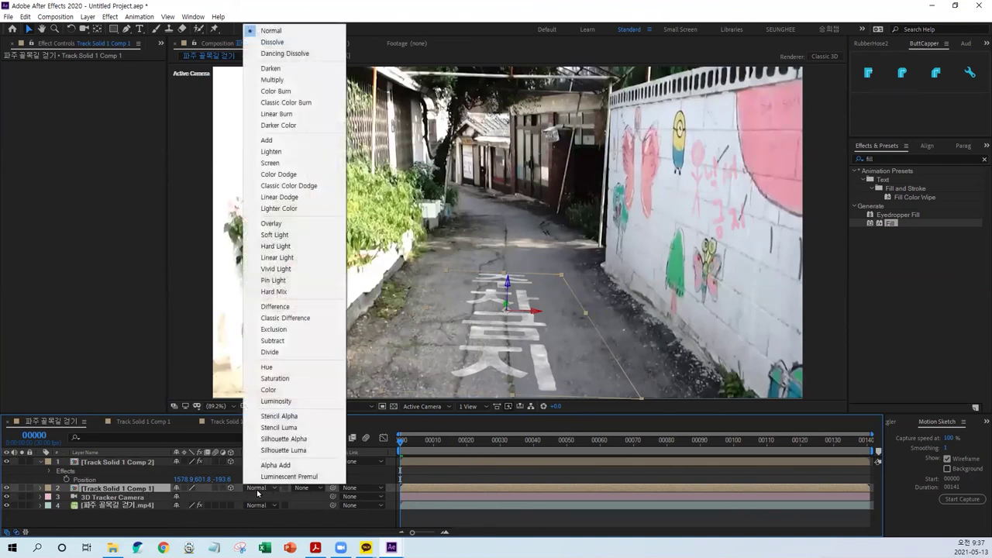
pyautogui.click(271, 223)
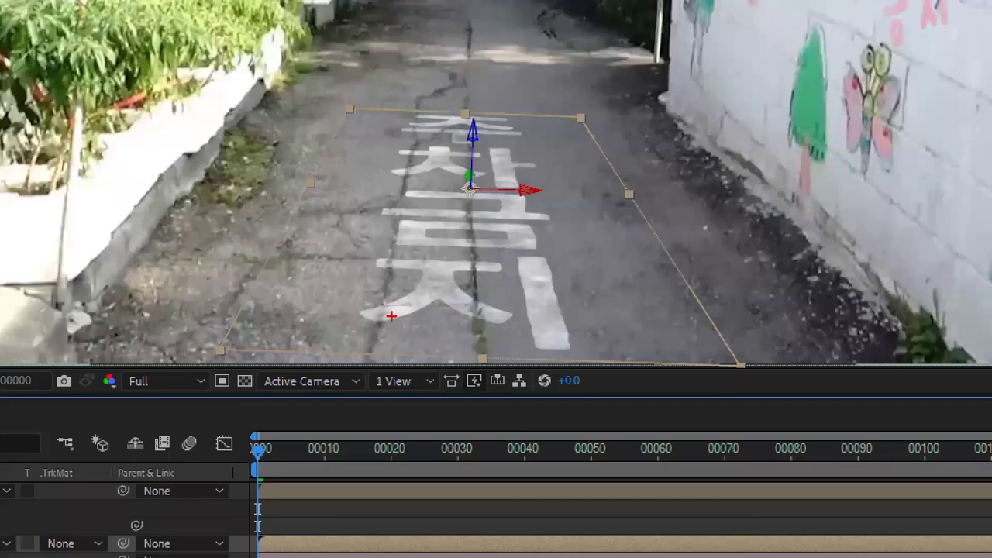
pyautogui.moveTo(372, 338); pyautogui.dragTo(381, 332)
pyautogui.moveTo(441, 345); pyautogui.dragTo(438, 330)
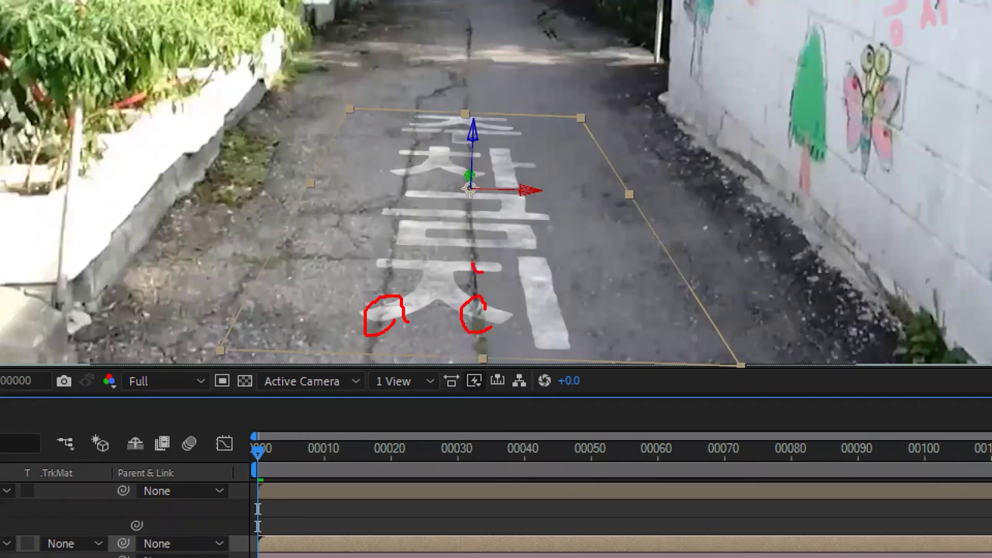
pyautogui.moveTo(489, 253); pyautogui.dragTo(486, 271)
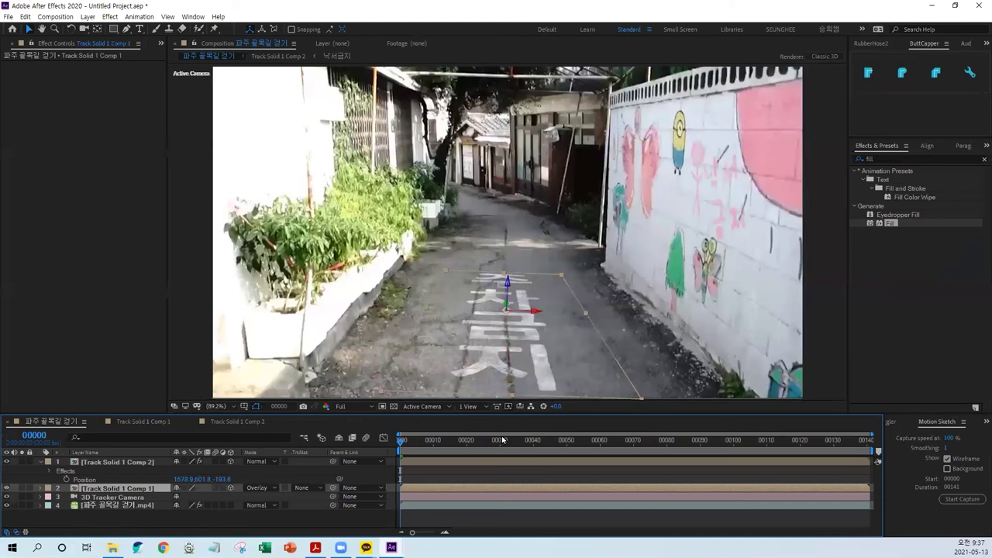
# Try the Overlay blending mode on Track Solid 1 Comp 2 with its Fill colour sampled from the pink butterfly
pyautogui.click(94, 463)
pyautogui.click(267, 462)
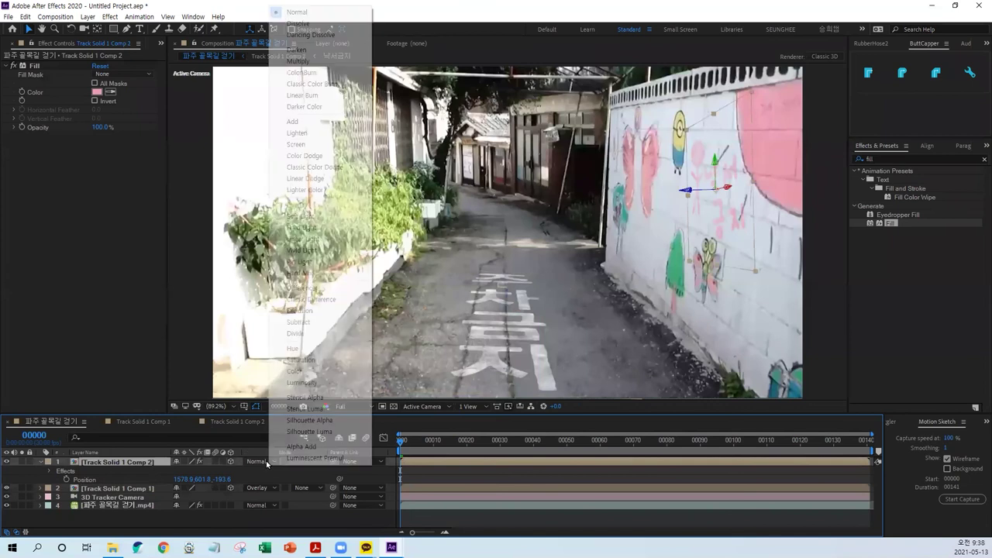
pyautogui.click(315, 203)
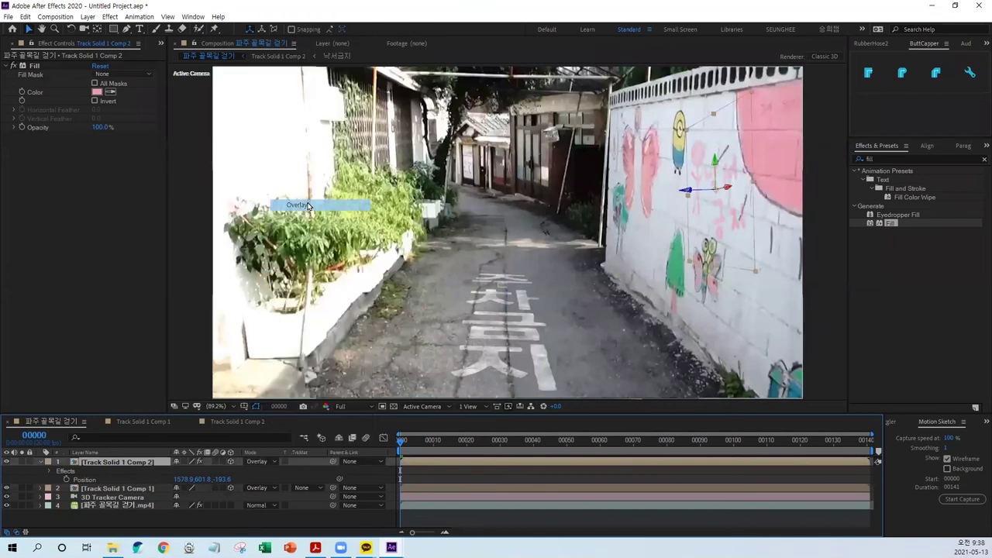
pyautogui.click(110, 91)
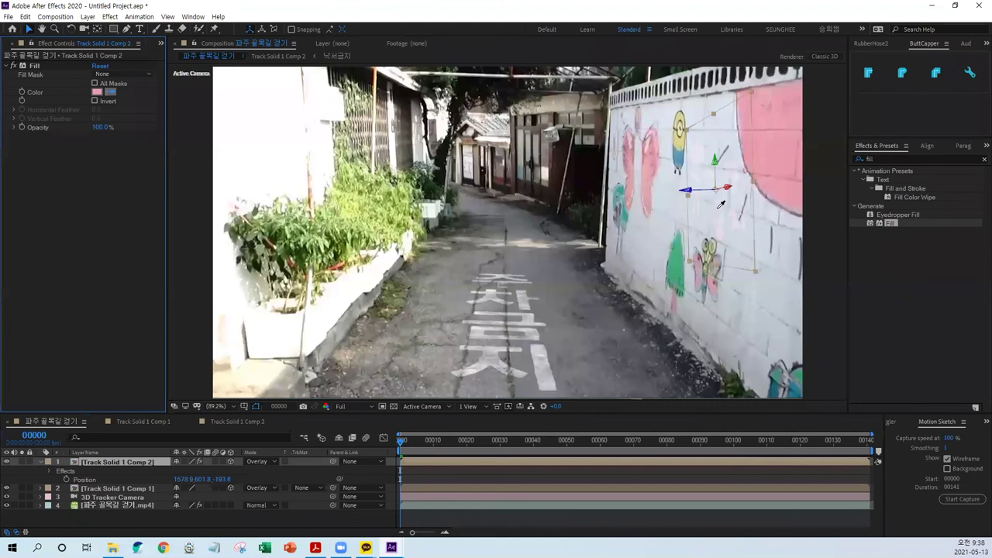
pyautogui.click(647, 149)
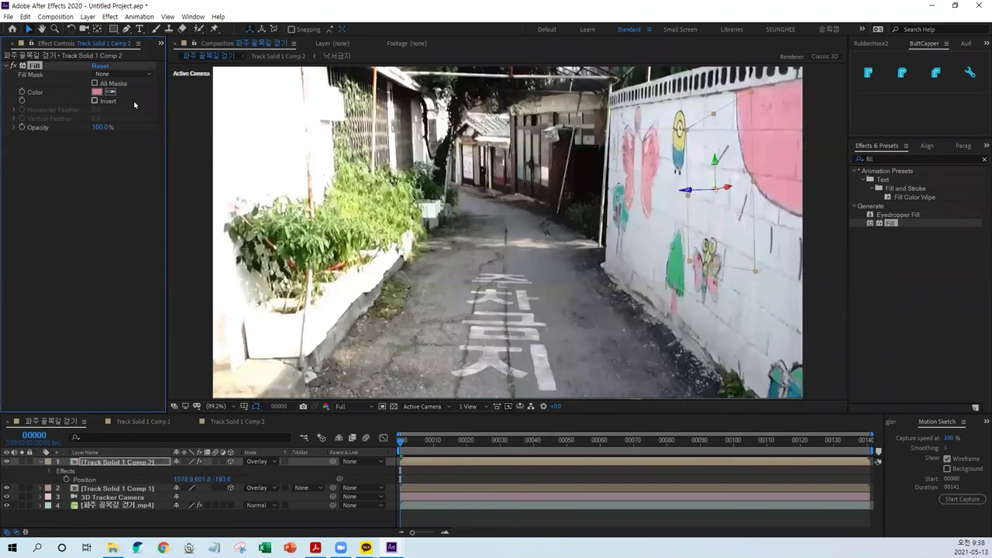
# Try the Darken and Multiply blending modes on Track Solid 1 Comp 2 and resample its Fill colour from the pink circle
pyautogui.click(255, 462)
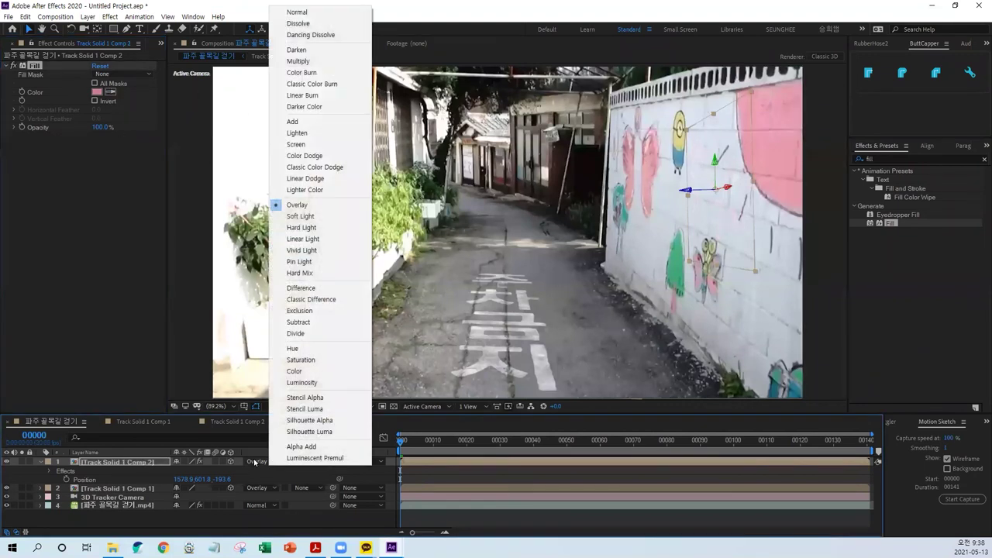
pyautogui.click(306, 53)
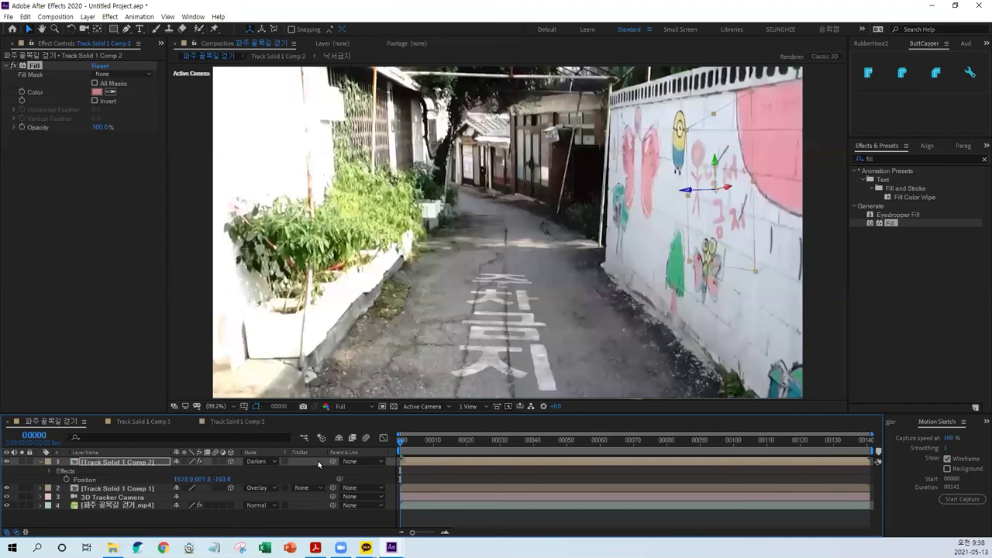
pyautogui.click(260, 461)
pyautogui.click(299, 62)
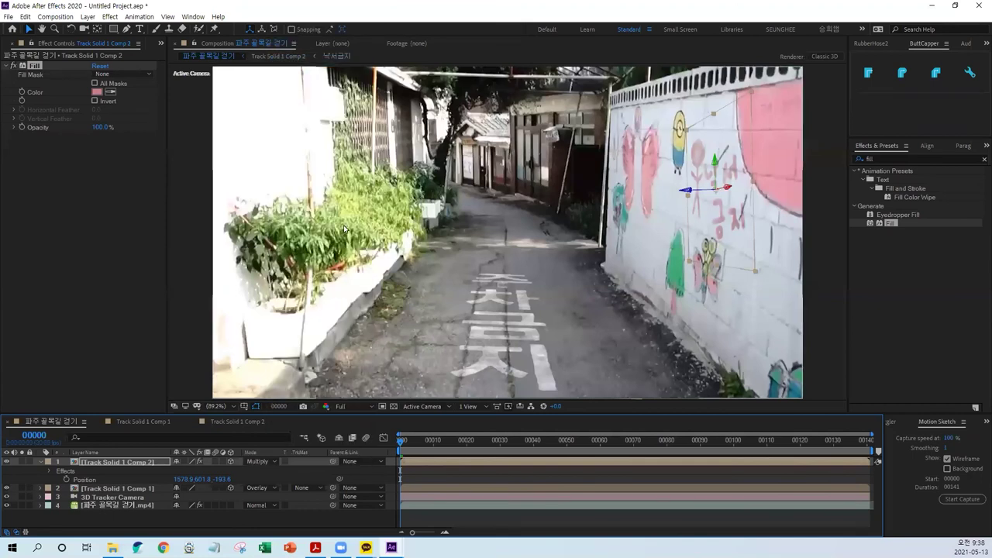
pyautogui.click(110, 92)
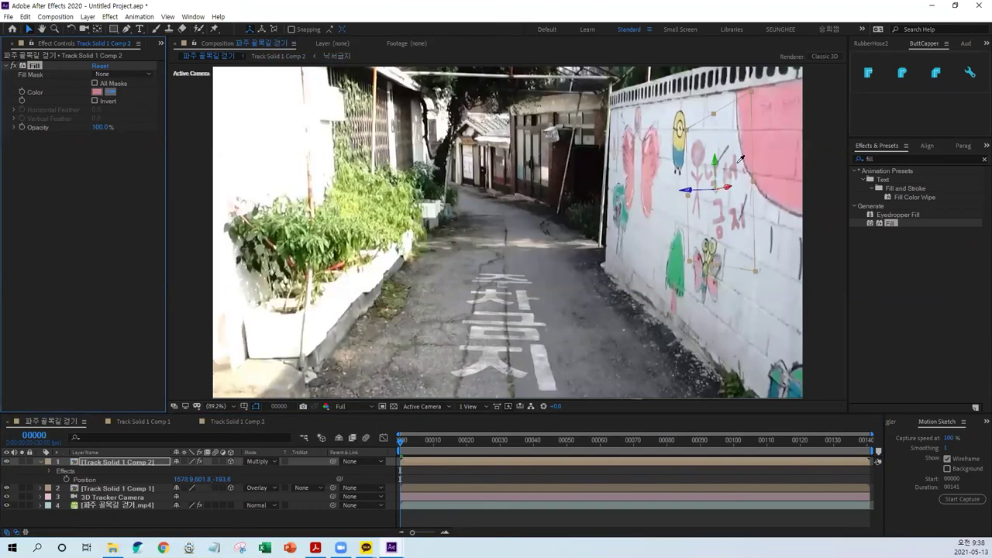
pyautogui.click(764, 155)
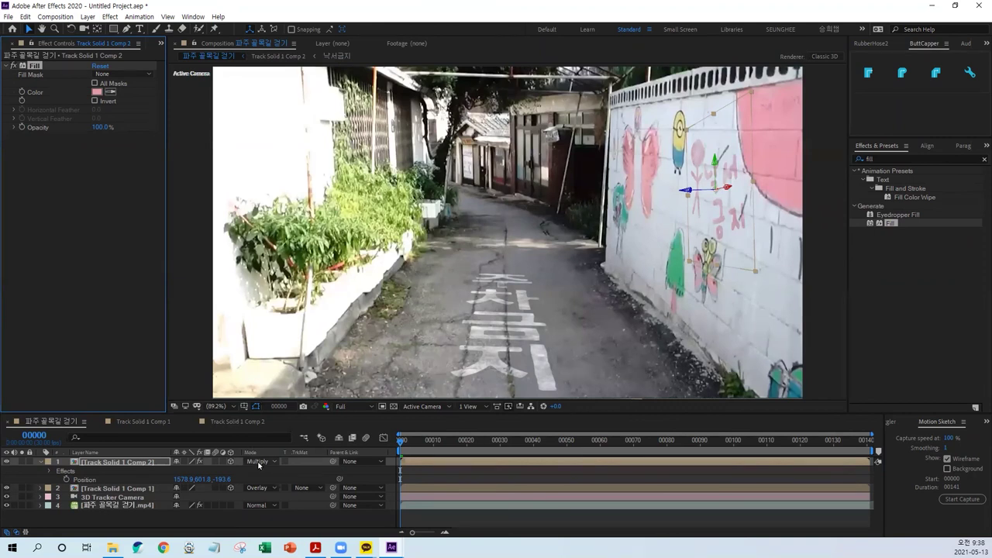
# Try the Color Burn and Classic Color Burn blending modes on Track Solid 1 Comp 2
pyautogui.click(260, 461)
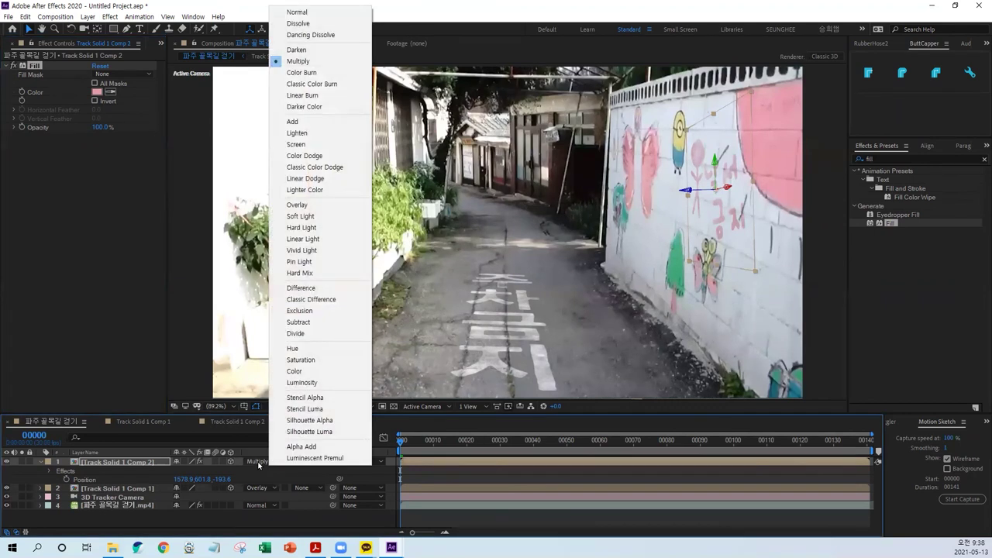
pyautogui.click(299, 72)
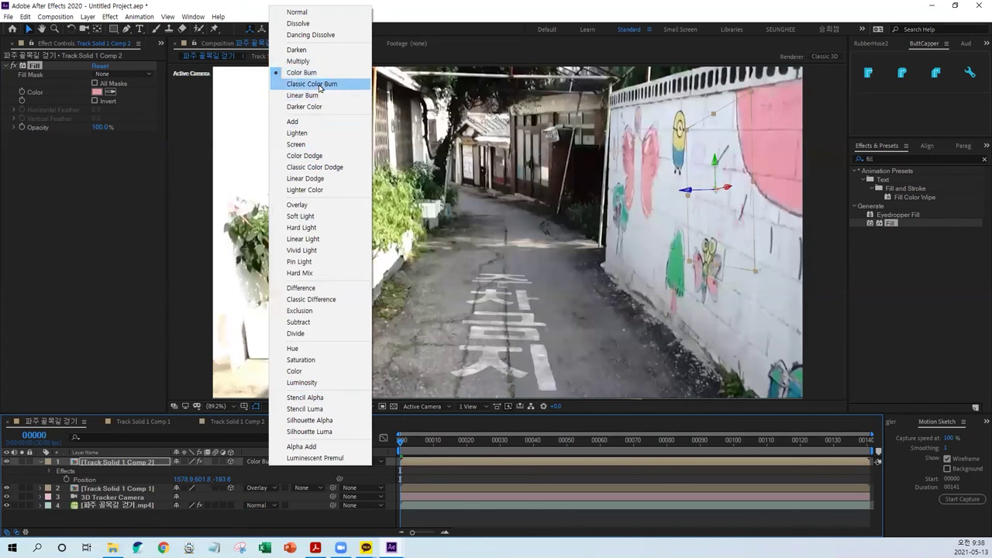
pyautogui.click(338, 84)
# Set the Track Solid 1 Comp 2 blending mode to Linear Burn and sample its Fill colour from the Minion's blue clothes
pyautogui.click(257, 461)
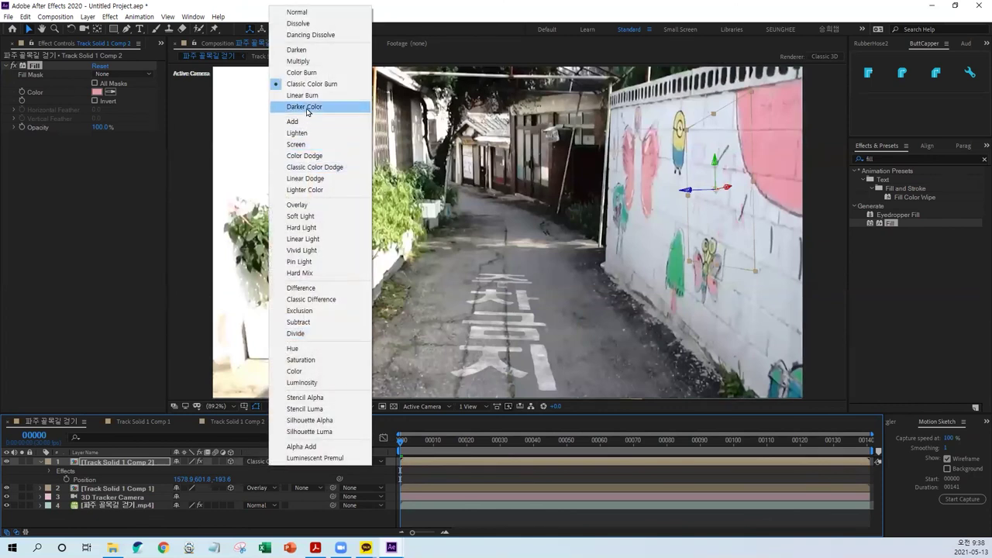
pyautogui.click(304, 95)
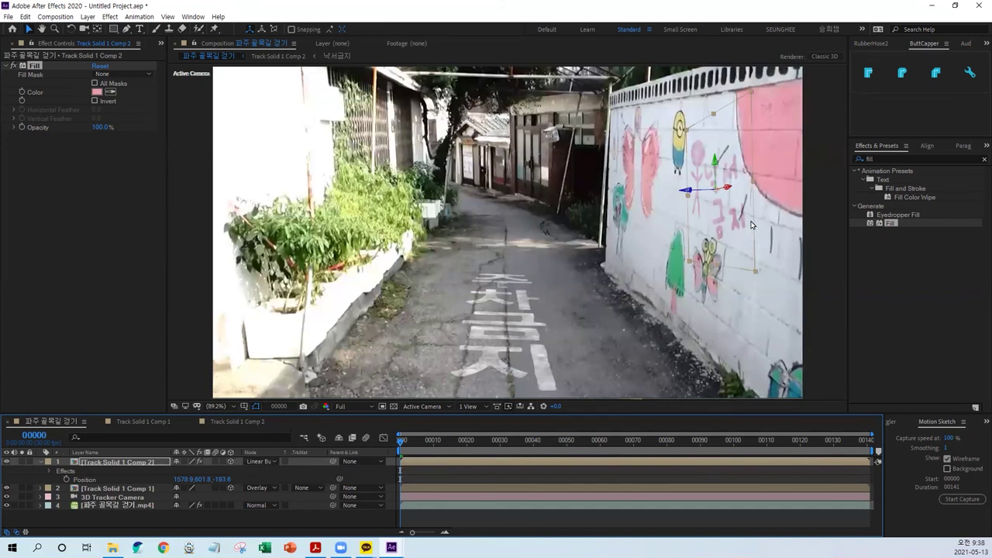
pyautogui.click(110, 92)
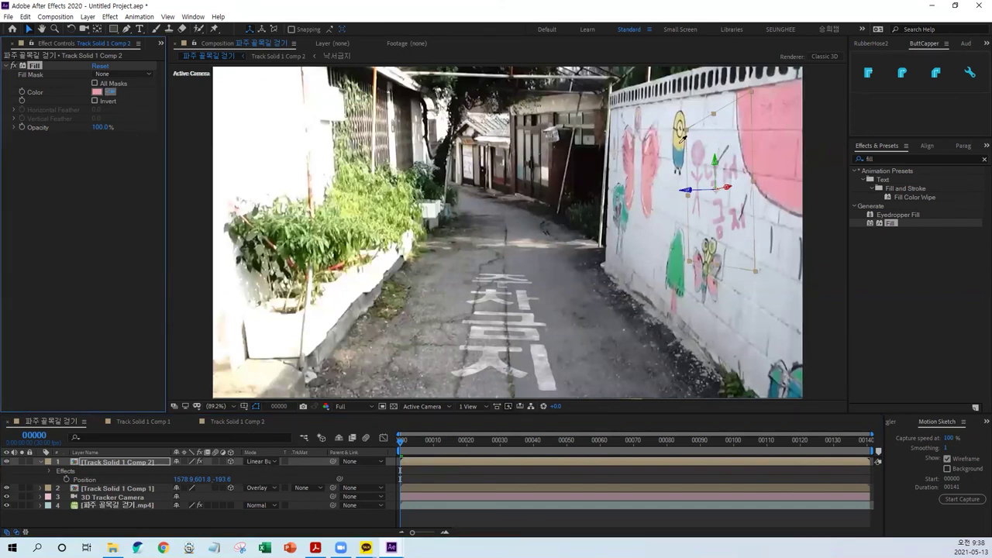
pyautogui.click(680, 155)
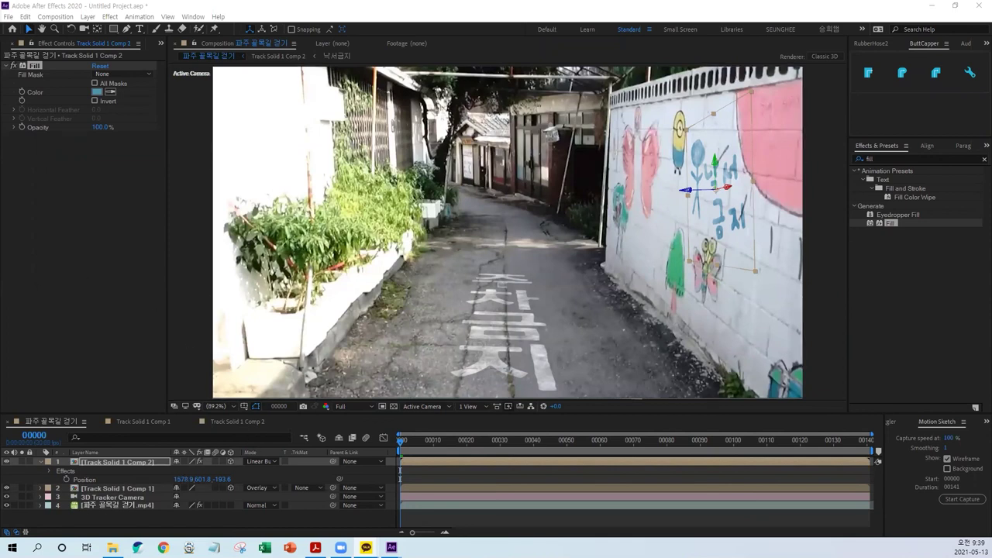
# Play back the 파주 골목길 걷기 composition to check the tracked lettering, stopping at frame 137 to view the area around the frame
pyautogui.click(476, 520)
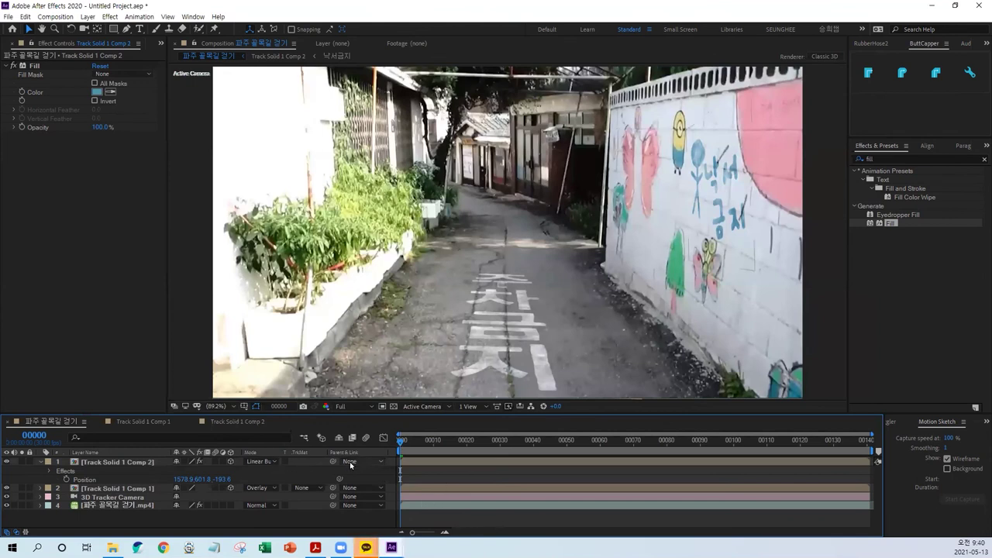
pyautogui.press('space')
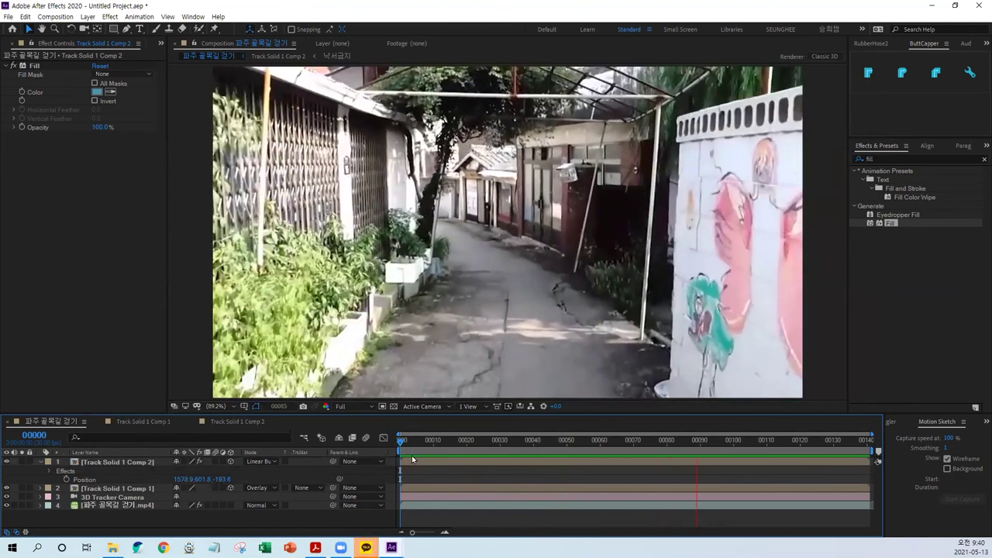
pyautogui.press('space')
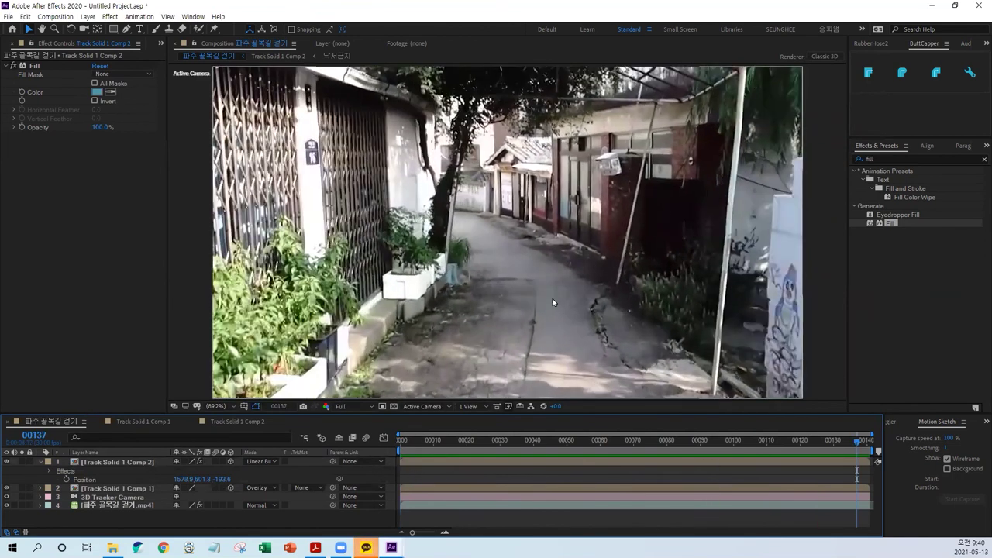
pyautogui.scroll(-5, 551, 337)
pyautogui.scroll(1, 541, 334)
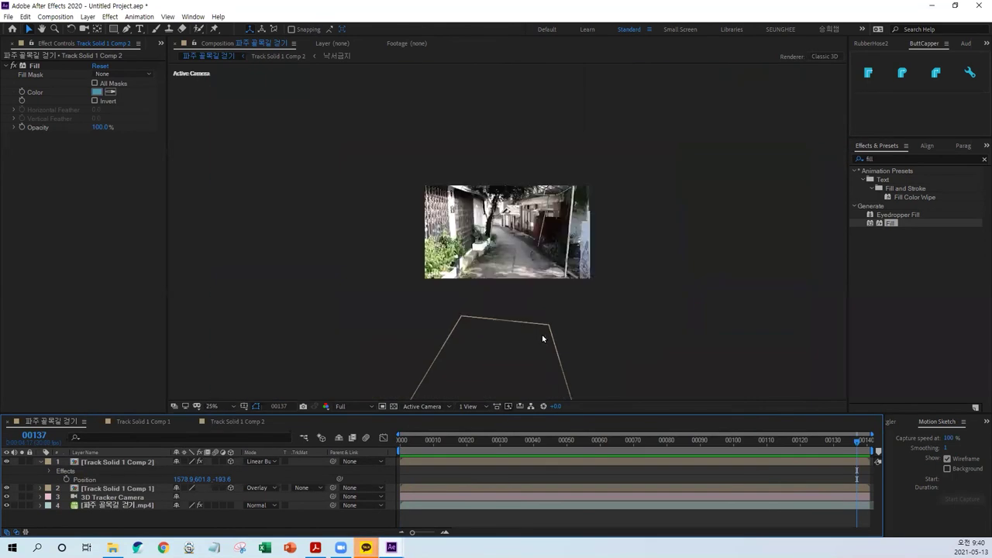
# Split the composition display into two horizontal views, showing Custom View 1 at 25% magnification beside the Active Camera view
pyautogui.click(469, 407)
pyautogui.click(494, 429)
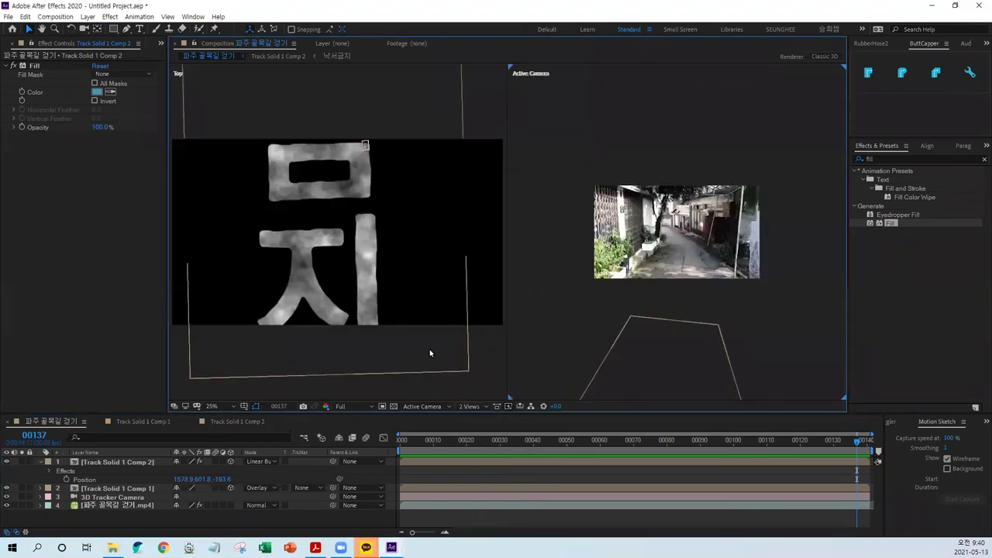
pyautogui.click(326, 92)
pyautogui.click(418, 407)
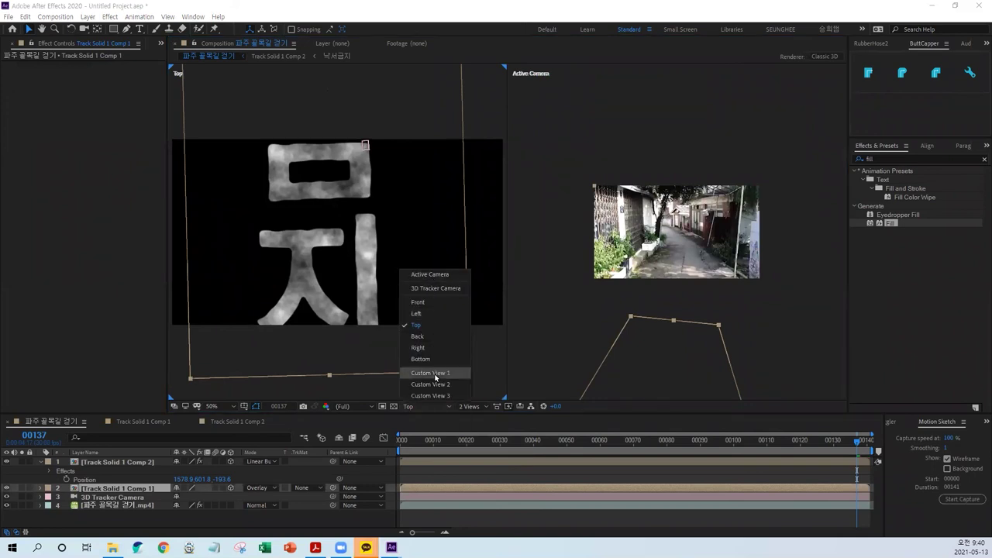
pyautogui.click(430, 373)
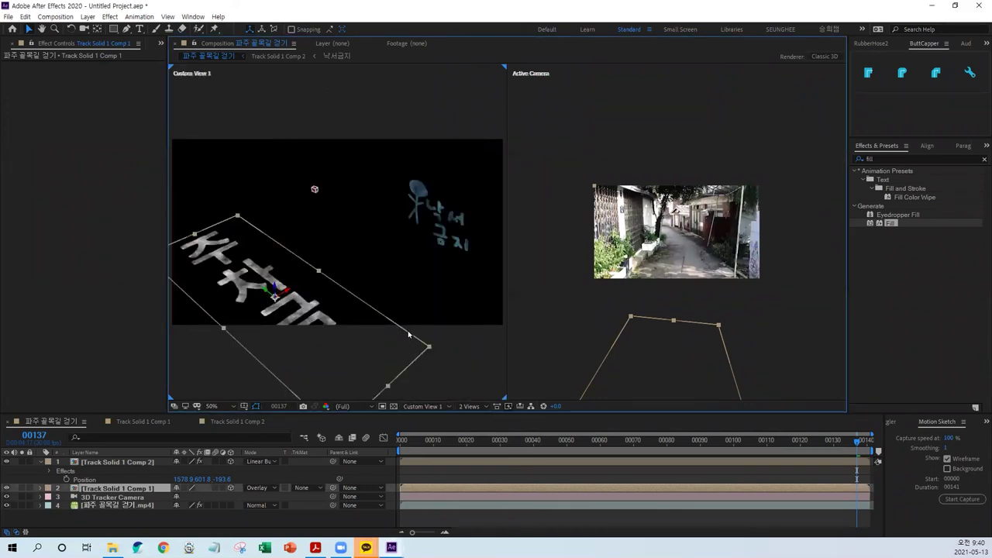
pyautogui.scroll(-4, 446, 366)
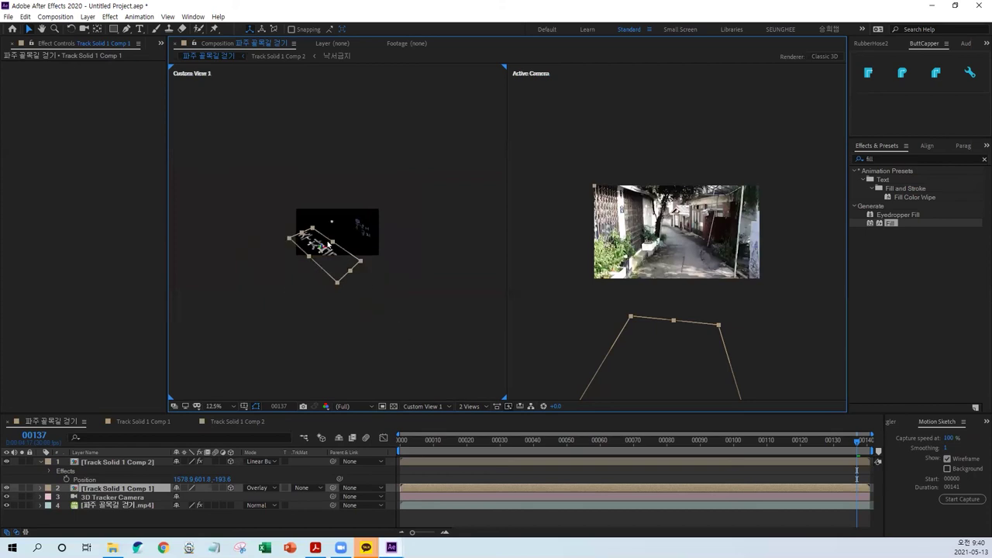
pyautogui.scroll(2, 337, 233)
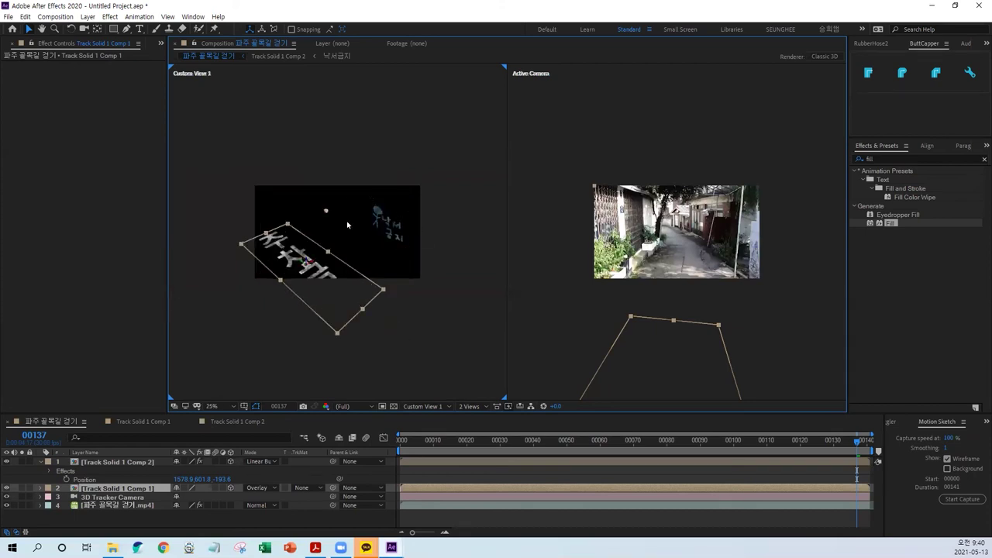
# Select the 3D Tracker Camera and play from frame 0 to examine its path past the lettering, ending at frame 41
pyautogui.click(109, 497)
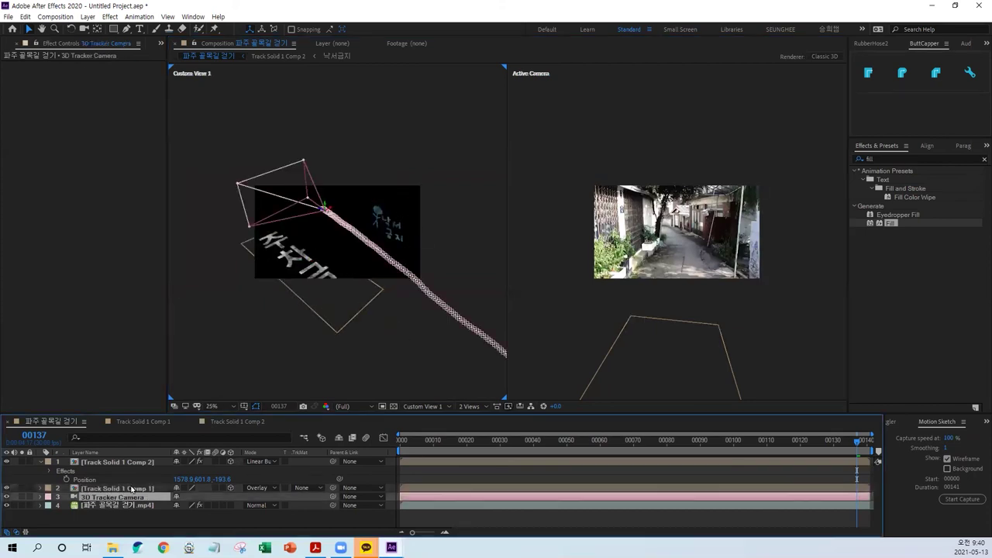
pyautogui.moveTo(379, 305); pyautogui.dragTo(295, 246)
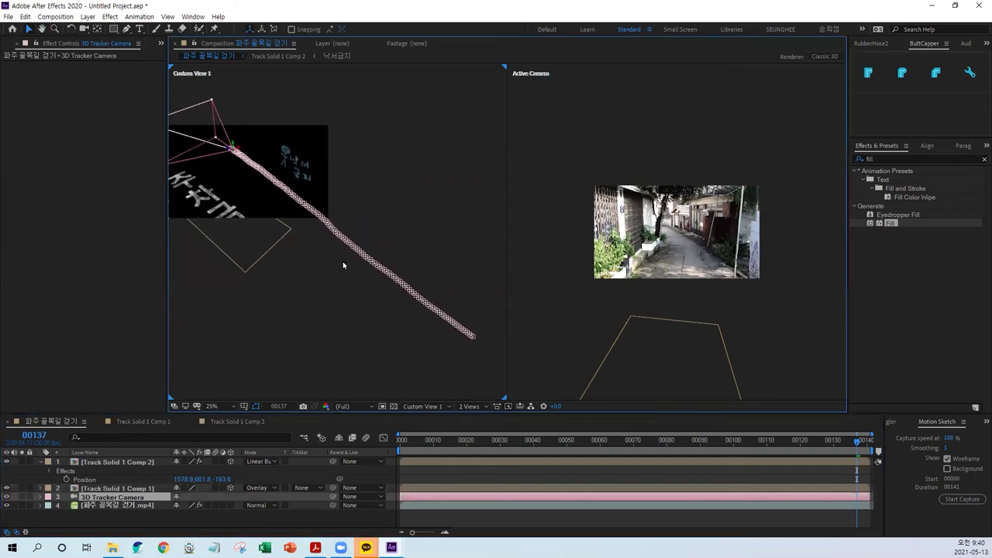
pyautogui.click(408, 443)
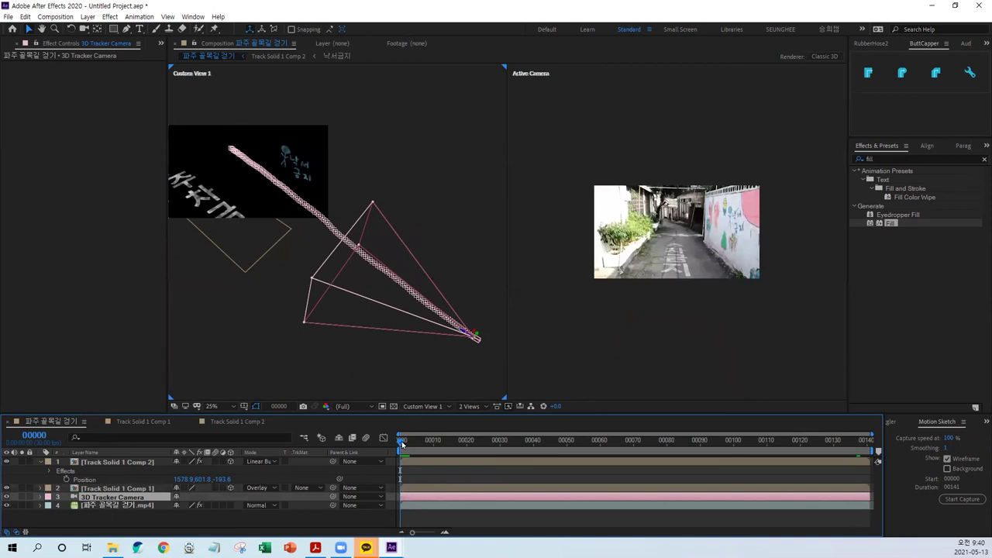
pyautogui.press('space')
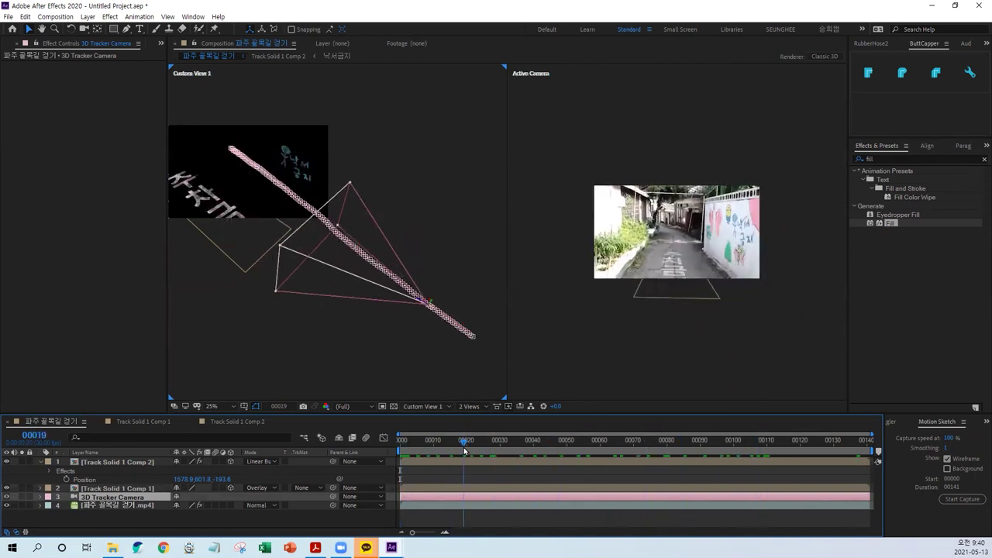
pyautogui.press('space')
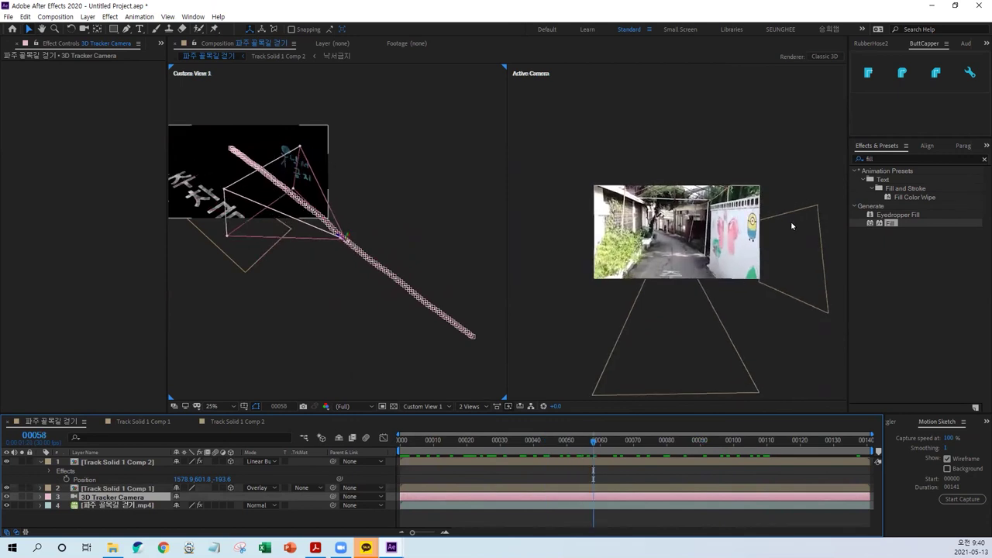
pyautogui.moveTo(596, 444); pyautogui.dragTo(540, 465)
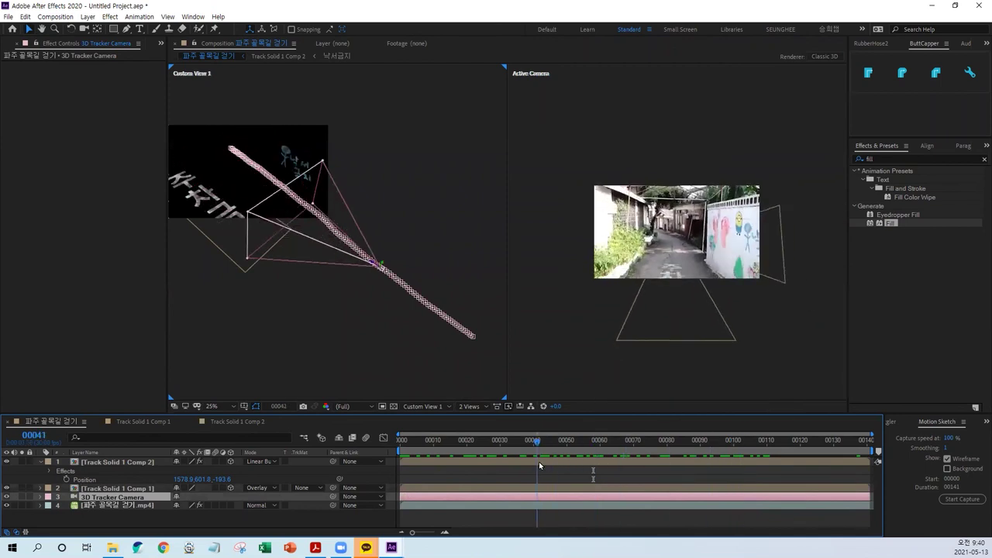
# Return to a single Active Camera view fitted to the viewer and bring up the project's item list
pyautogui.click(374, 342)
pyautogui.click(468, 406)
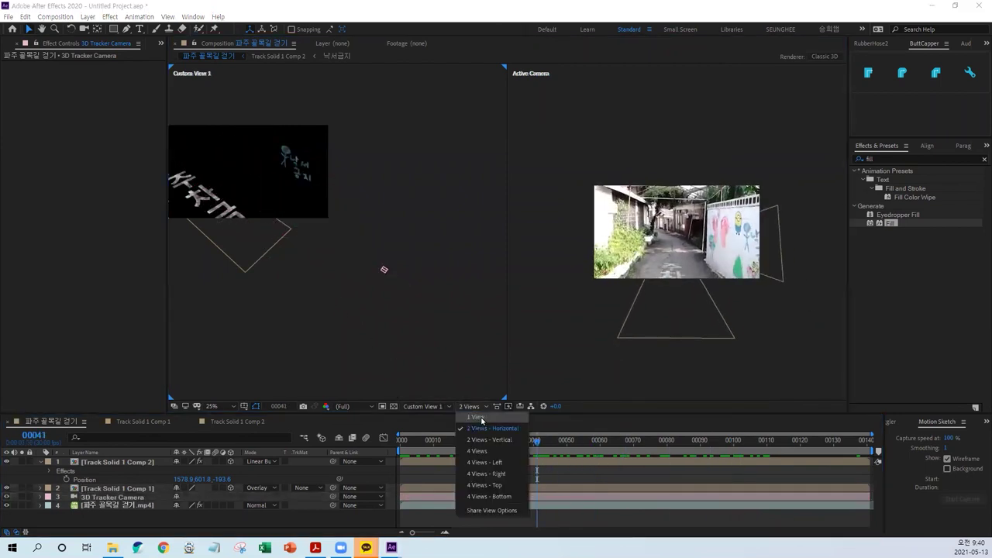
pyautogui.click(482, 419)
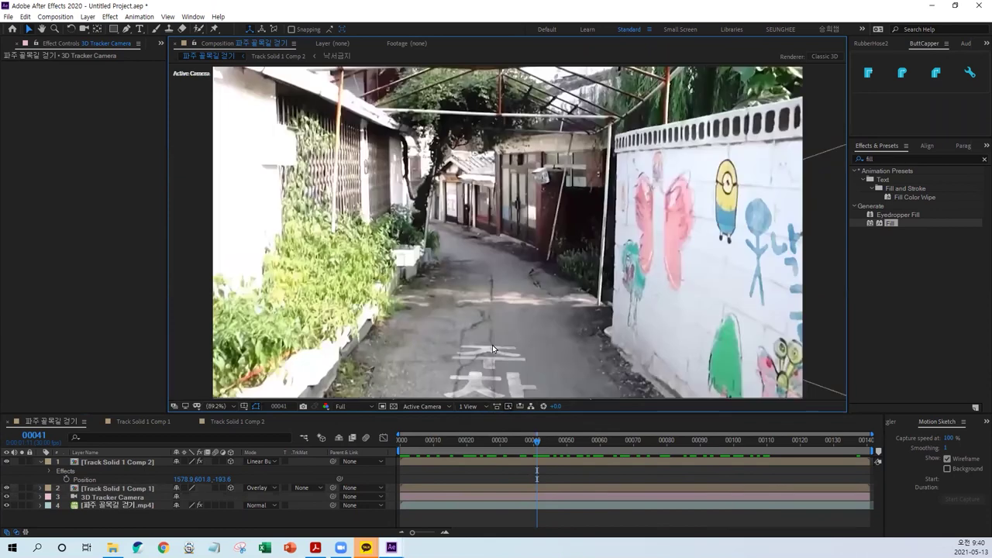
pyautogui.hotkey('shift', '/')
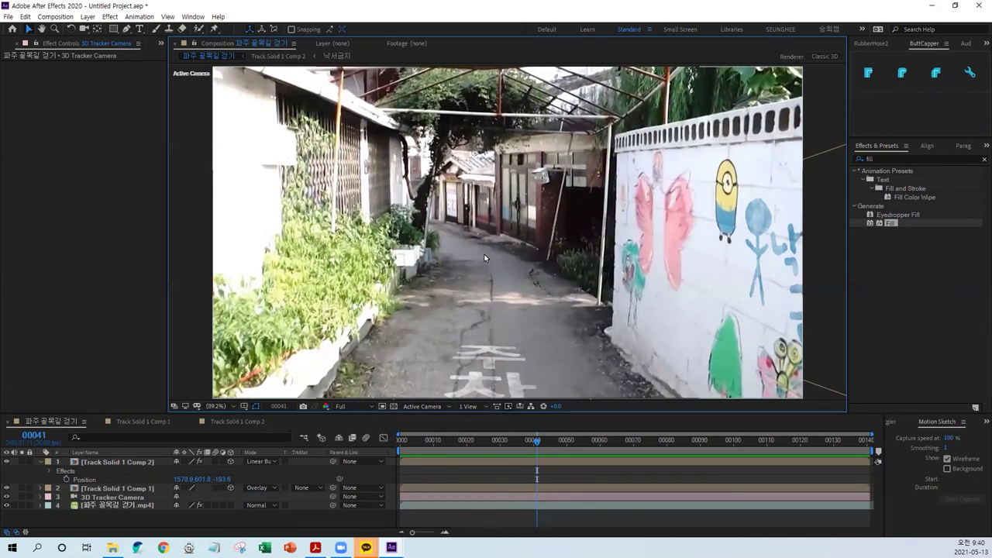
pyautogui.click(6, 44)
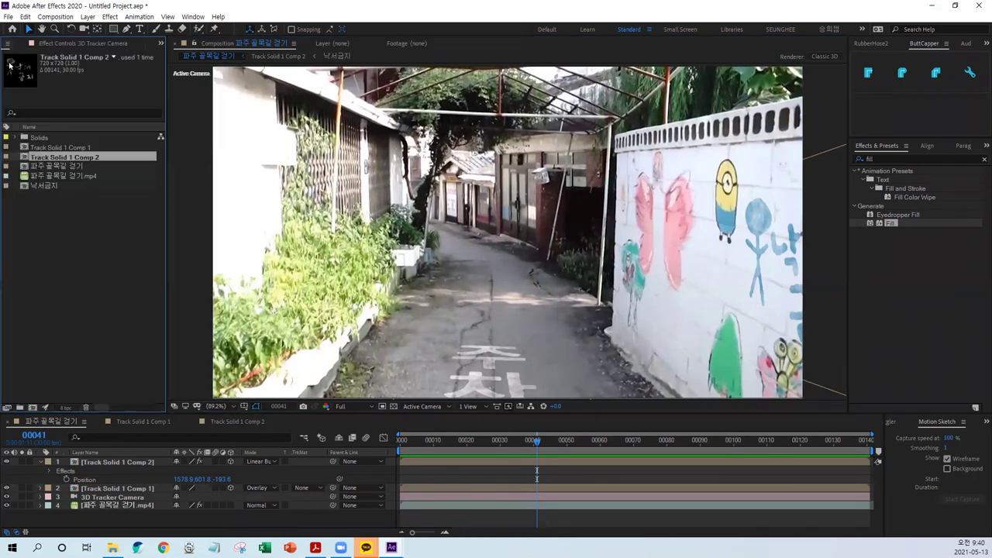